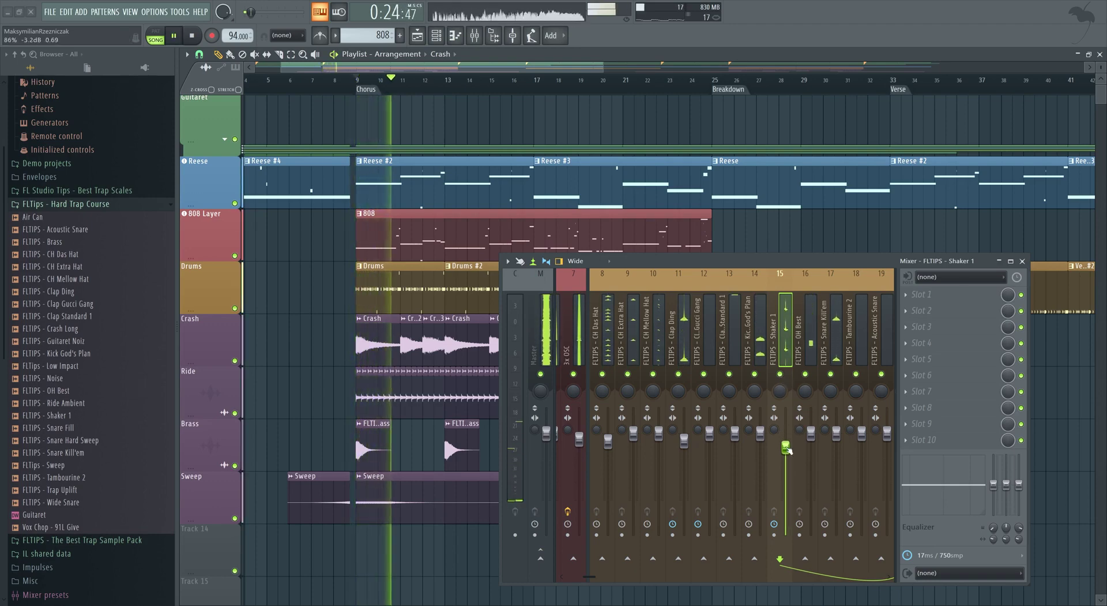
Load Fruity Limiter in slot 2 of the Shaker 1 mixer track and switch it to compressor mode
{"action": "key", "text": "space"}
{"action": "left_click", "coordinate": [940, 306]}
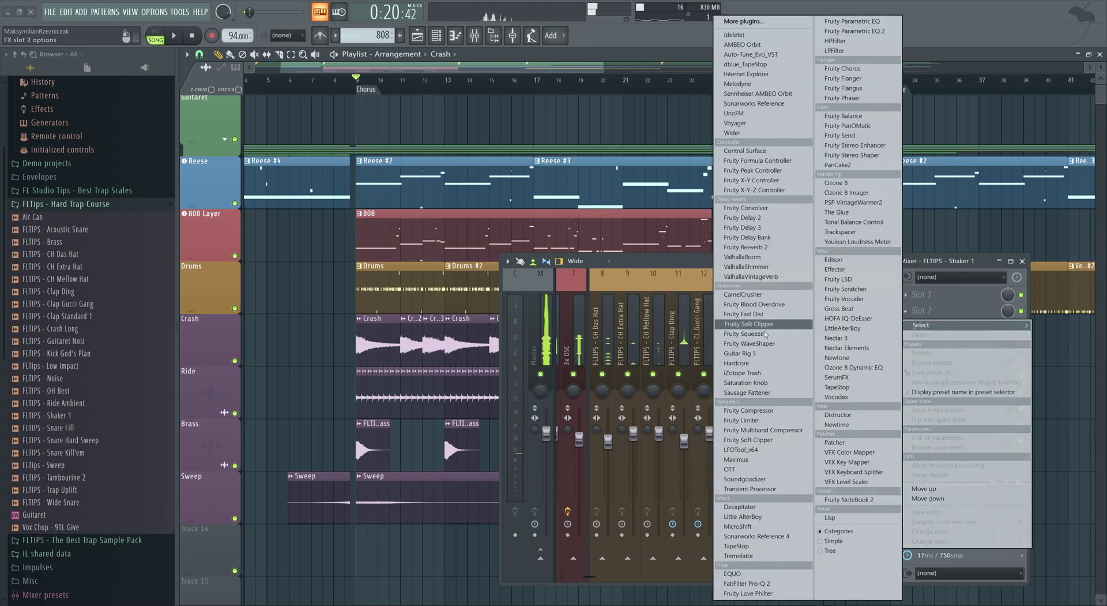
{"action": "left_click", "coordinate": [744, 420]}
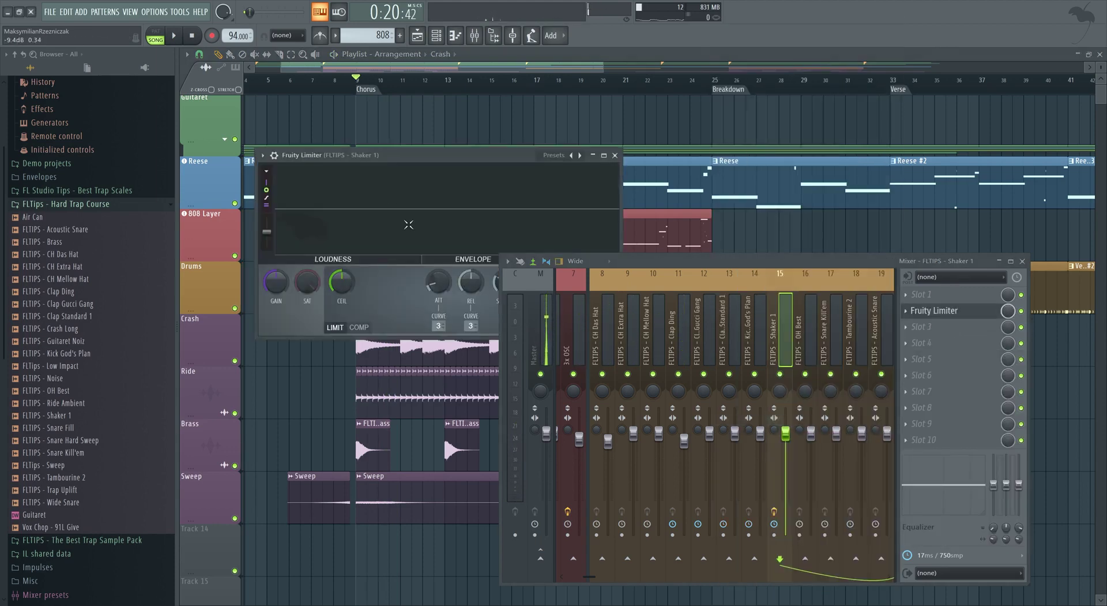
{"action": "left_click_drag", "start_coordinate": [409, 225], "coordinate": [356, 180]}
{"action": "left_click_drag", "start_coordinate": [692, 260], "coordinate": [769, 258]}
{"action": "left_click", "coordinate": [308, 283]}
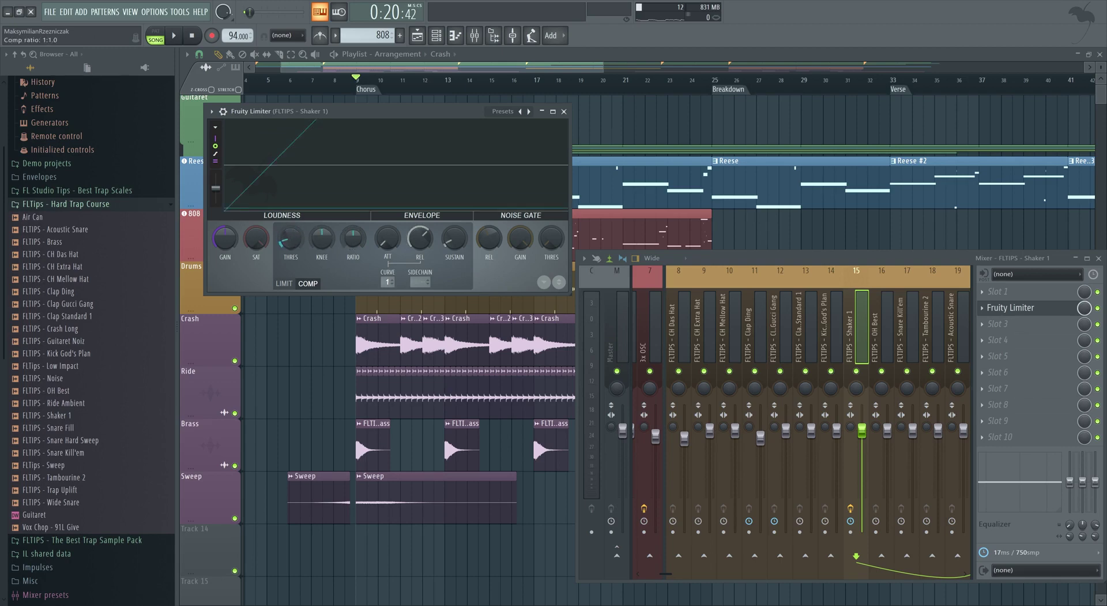
Set the Shaker 1 compressor's threshold to about -35.7 dB and the track's volume to about -1.7 dB during playback
{"action": "key", "text": "space"}
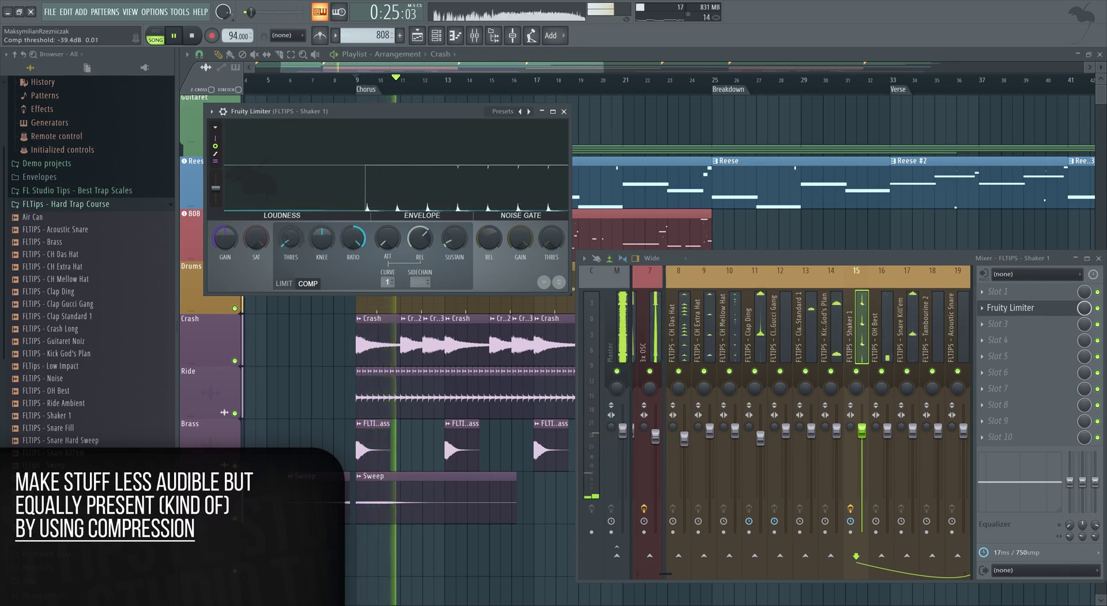
{"action": "left_click_drag", "start_coordinate": [290, 238], "coordinate": [290, 243]}
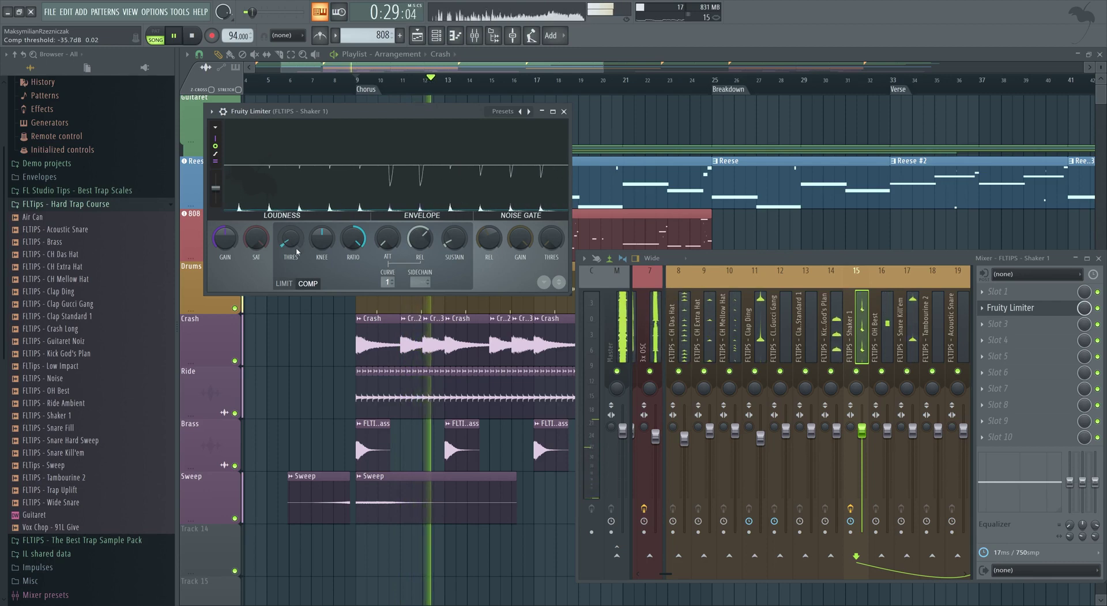
{"action": "left_click", "coordinate": [564, 111]}
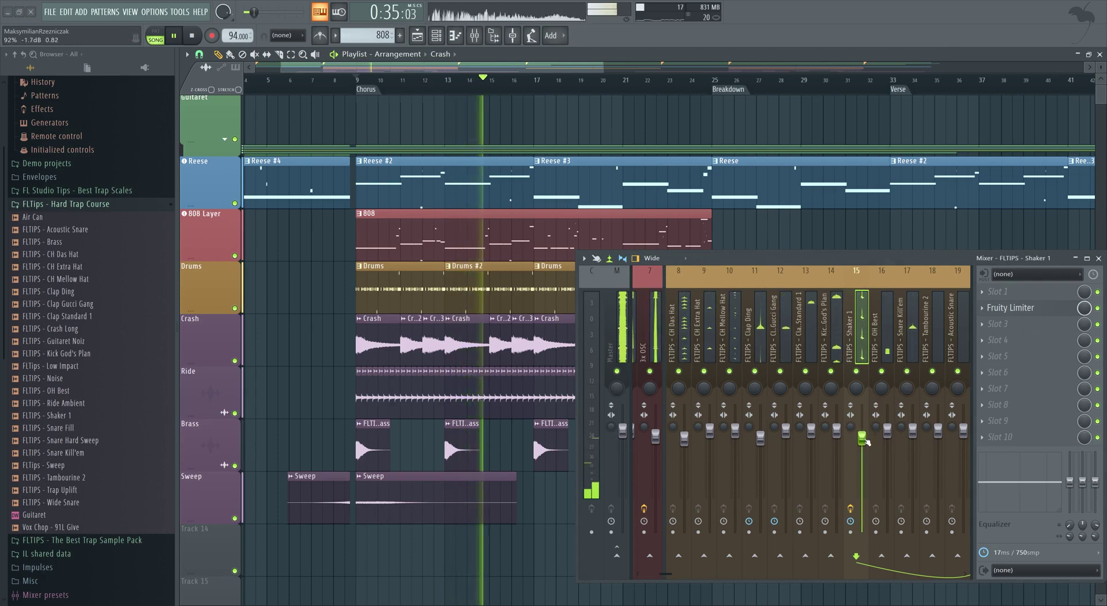
{"action": "key", "text": "space"}
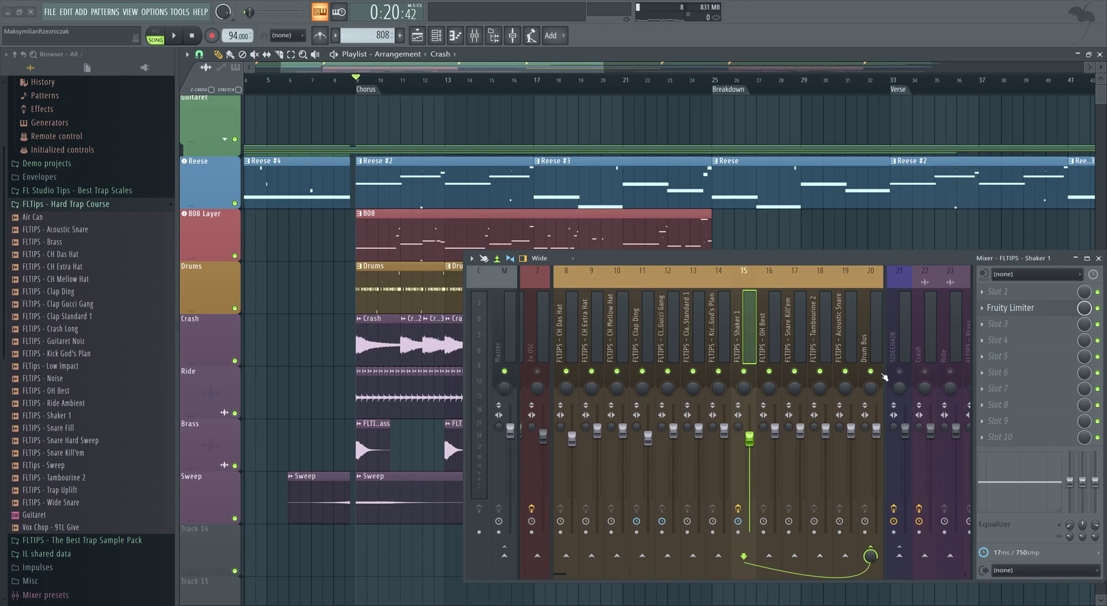
Load Fruity Parametric EQ 2 in slot 1 of the Kick God's Plan mixer track
{"action": "key", "text": "space"}
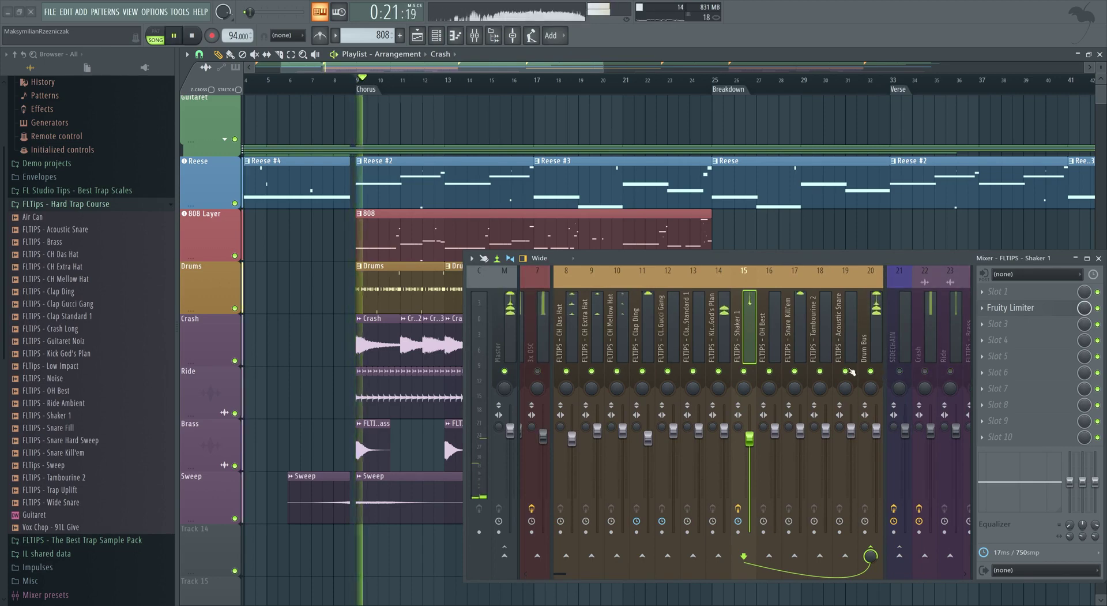
{"action": "left_click", "coordinate": [725, 335]}
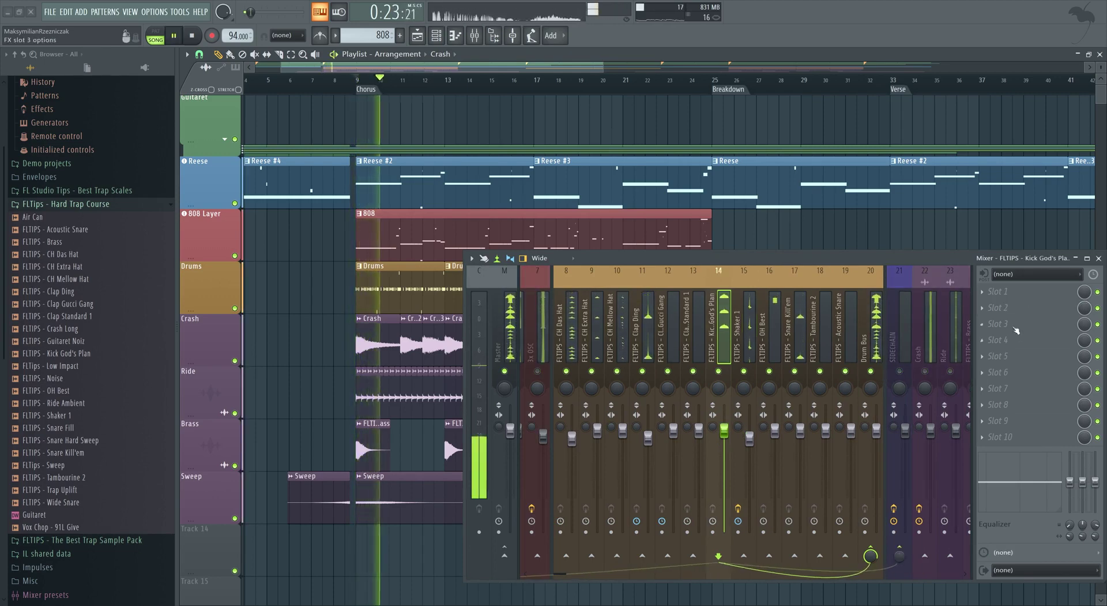
{"action": "key", "text": "space"}
{"action": "left_click", "coordinate": [1009, 293]}
{"action": "left_click", "coordinate": [937, 32]}
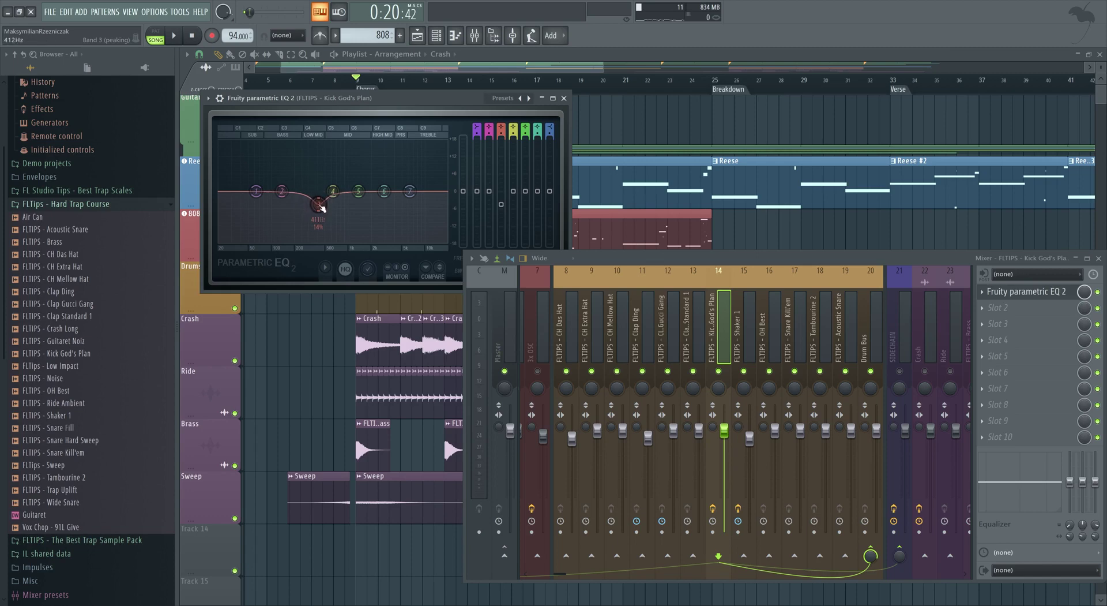
Shape the kick's EQ with a low-mid cut on band 3, a treble boost on band 7 and a slight low-shelf boost on band 1
{"action": "key", "text": "space"}
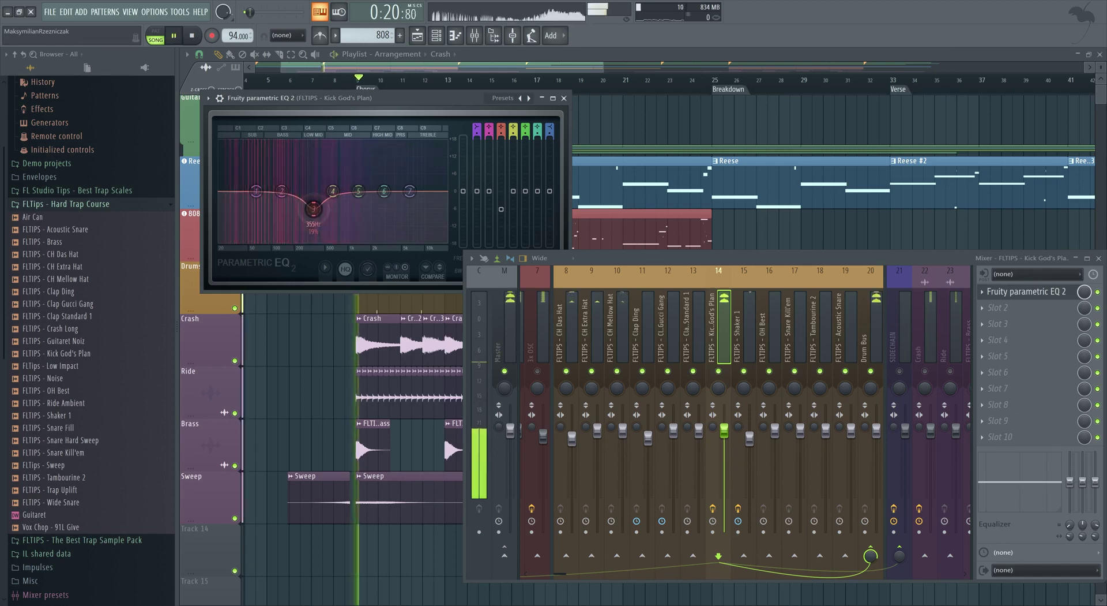
{"action": "mouse_move", "coordinate": [313, 208]}
{"action": "left_mouse_down"}
{"action": "mouse_move", "coordinate": [333, 219]}
{"action": "mouse_move", "coordinate": [327, 170]}
{"action": "mouse_move", "coordinate": [316, 193]}
{"action": "mouse_move", "coordinate": [282, 153]}
{"action": "mouse_move", "coordinate": [283, 207]}
{"action": "mouse_move", "coordinate": [309, 213]}
{"action": "left_mouse_up"}
{"action": "left_click_drag", "start_coordinate": [410, 191], "coordinate": [384, 169]}
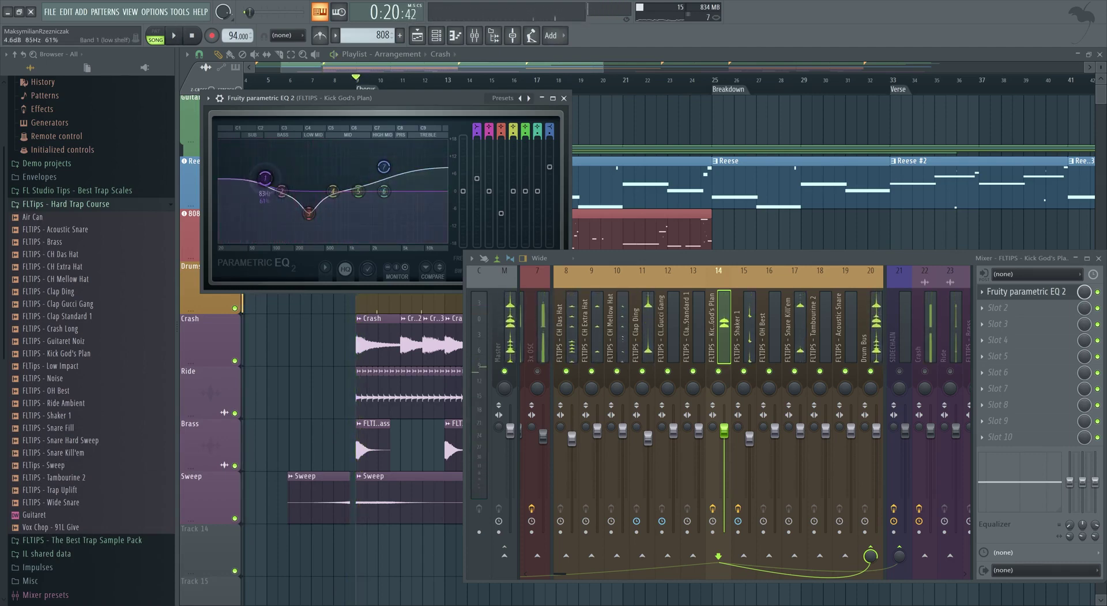
{"action": "left_click_drag", "start_coordinate": [265, 177], "coordinate": [270, 185]}
{"action": "key", "text": "space"}
{"action": "key", "text": "space"}
{"action": "key", "text": "space"}
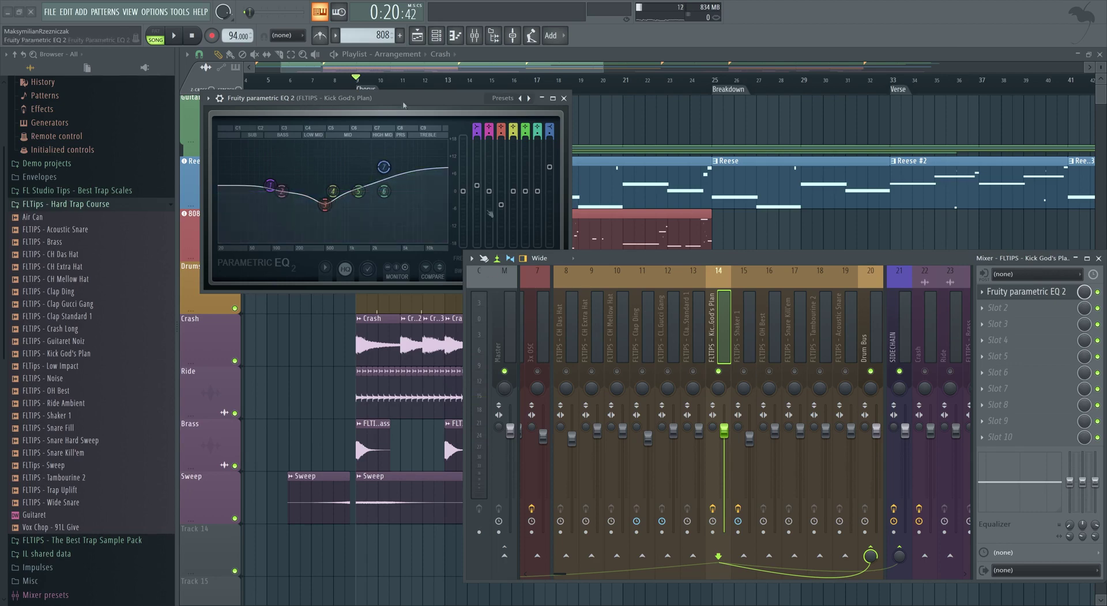
Solo the Shaker 1 track and listen to it on its own
{"action": "left_click", "coordinate": [751, 375]}
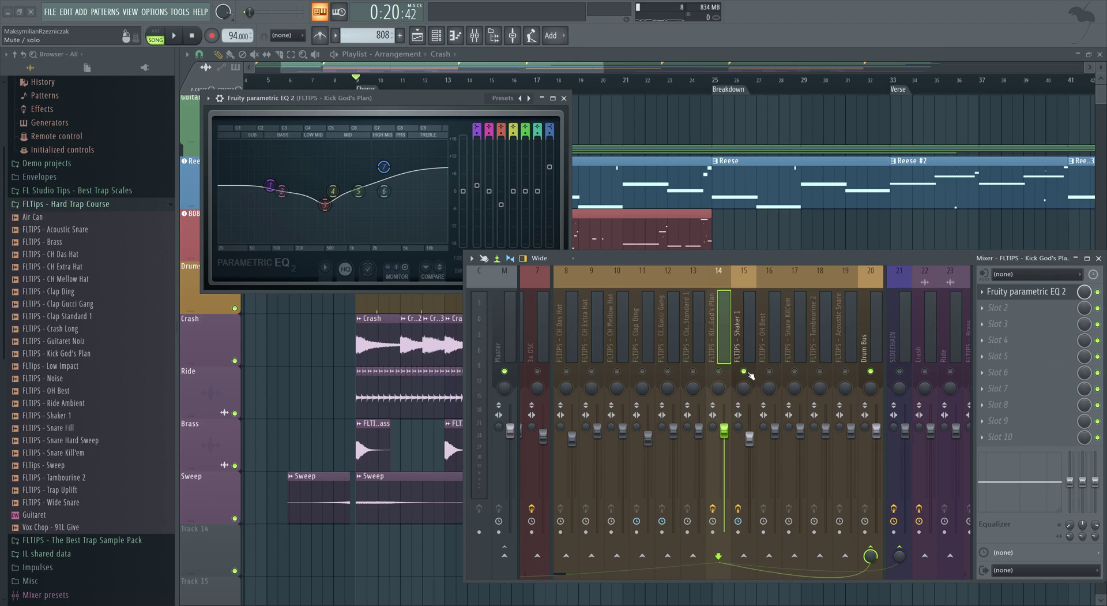
{"action": "key", "text": "space"}
{"action": "key", "text": "space"}
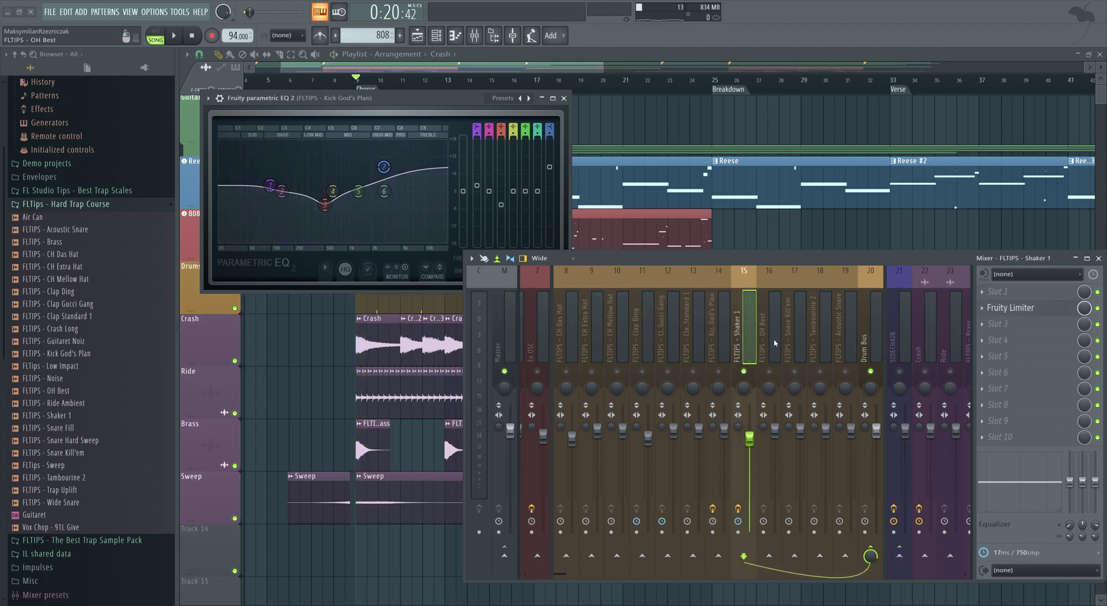
Solo and audition the CH Das Hat track, and load Fruity Parametric EQ 2 in its slot 1
{"action": "left_click", "coordinate": [576, 371]}
{"action": "key", "text": "space"}
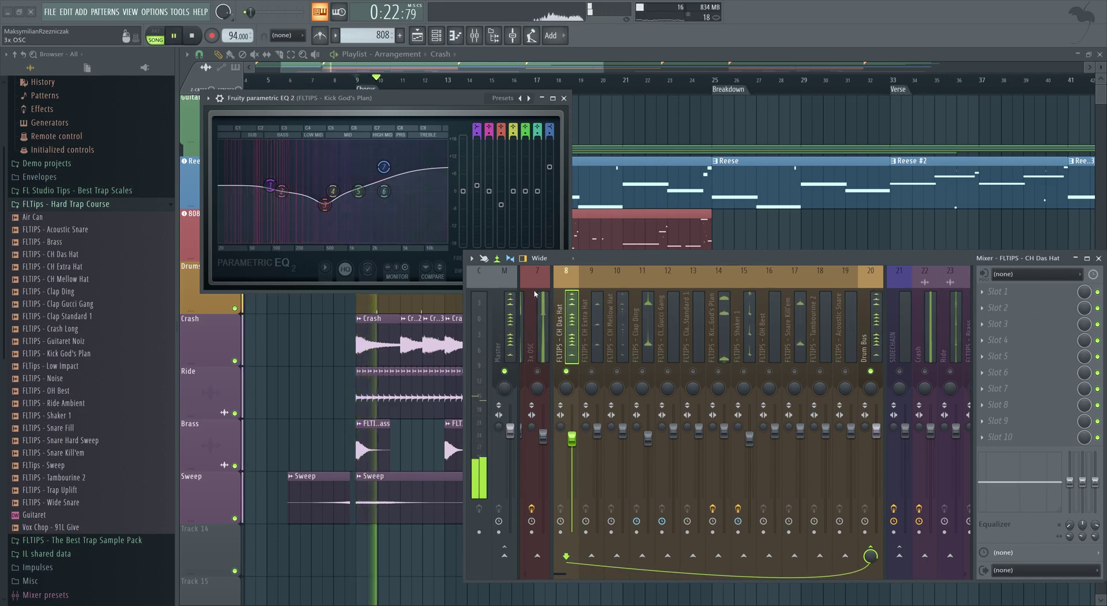
{"action": "key", "text": "space"}
{"action": "left_click", "coordinate": [996, 291]}
{"action": "mouse_move", "coordinate": [1003, 306]}
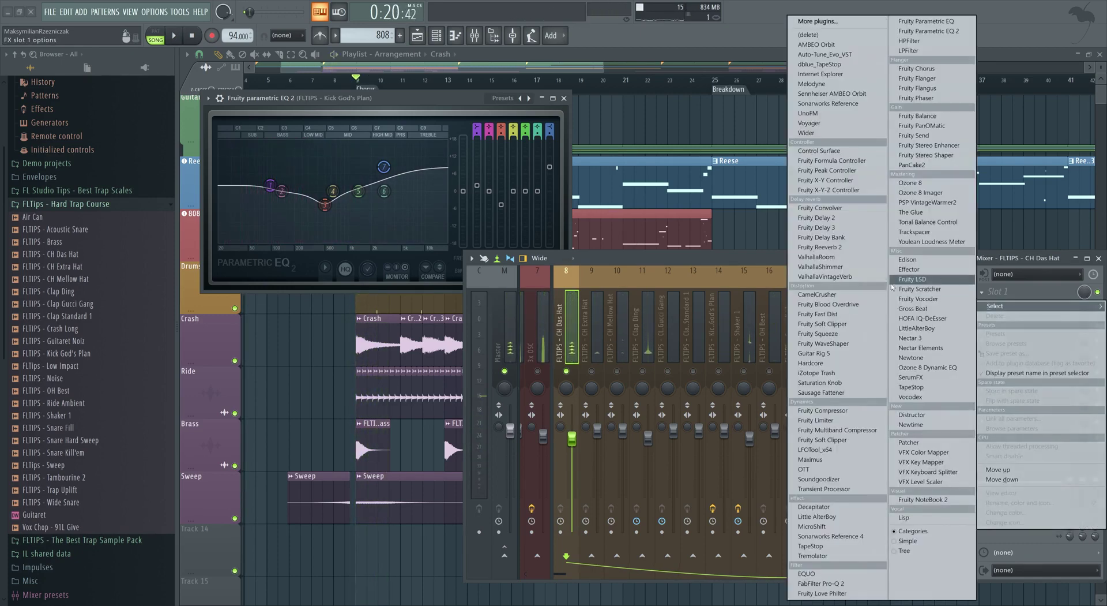
{"action": "left_click", "coordinate": [929, 32]}
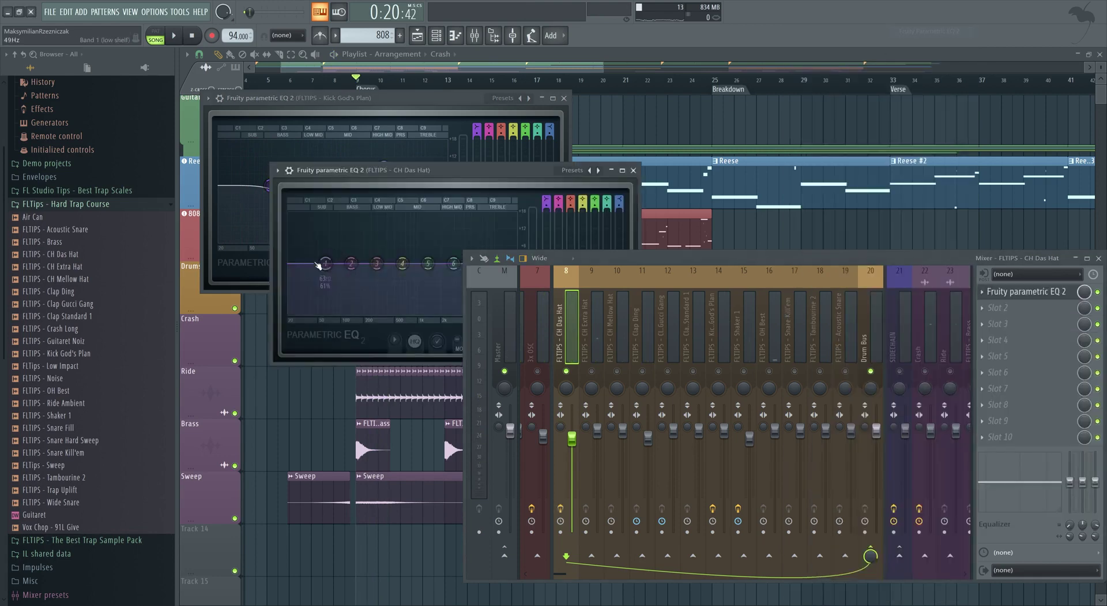
Roll off the hat's lows with a high-pass on EQ band 1 and dip band 6 slightly at about 17.7 kHz
{"action": "left_click_drag", "start_coordinate": [402, 187], "coordinate": [332, 110]}
{"action": "left_click_drag", "start_coordinate": [256, 187], "coordinate": [231, 192]}
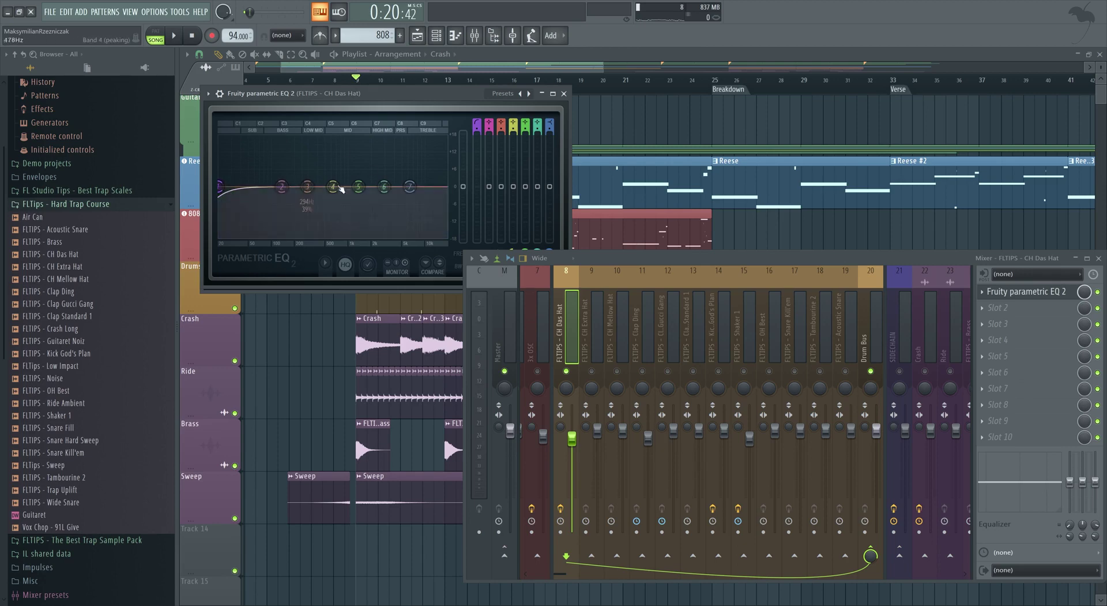
{"action": "key", "text": "space"}
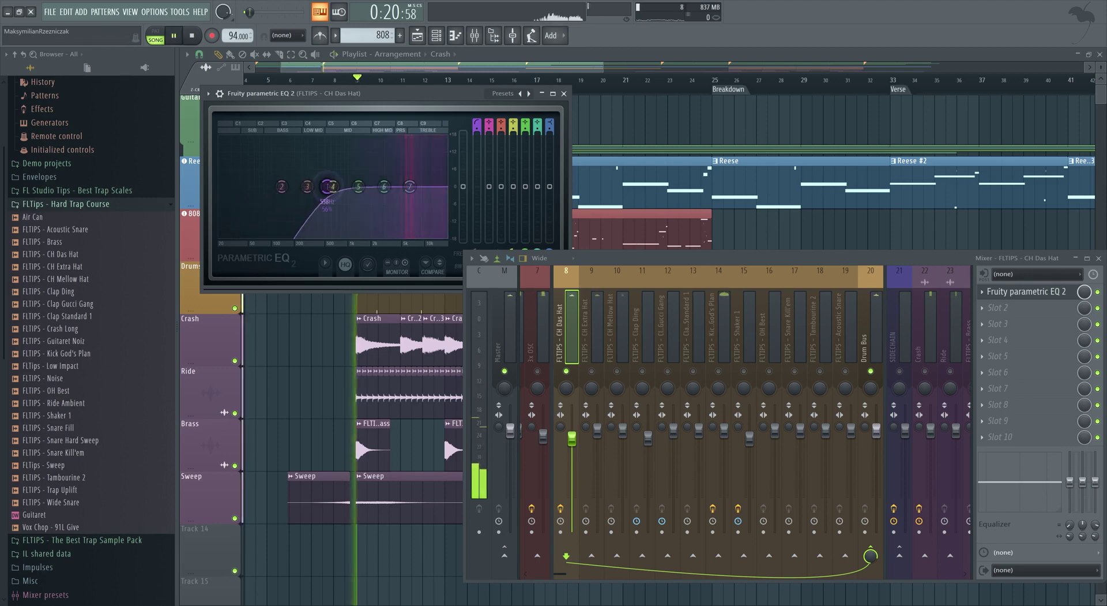
{"action": "left_click_drag", "start_coordinate": [220, 186], "coordinate": [306, 186]}
{"action": "left_click_drag", "start_coordinate": [384, 186], "coordinate": [443, 192]}
{"action": "key", "text": "space"}
{"action": "key", "text": "space"}
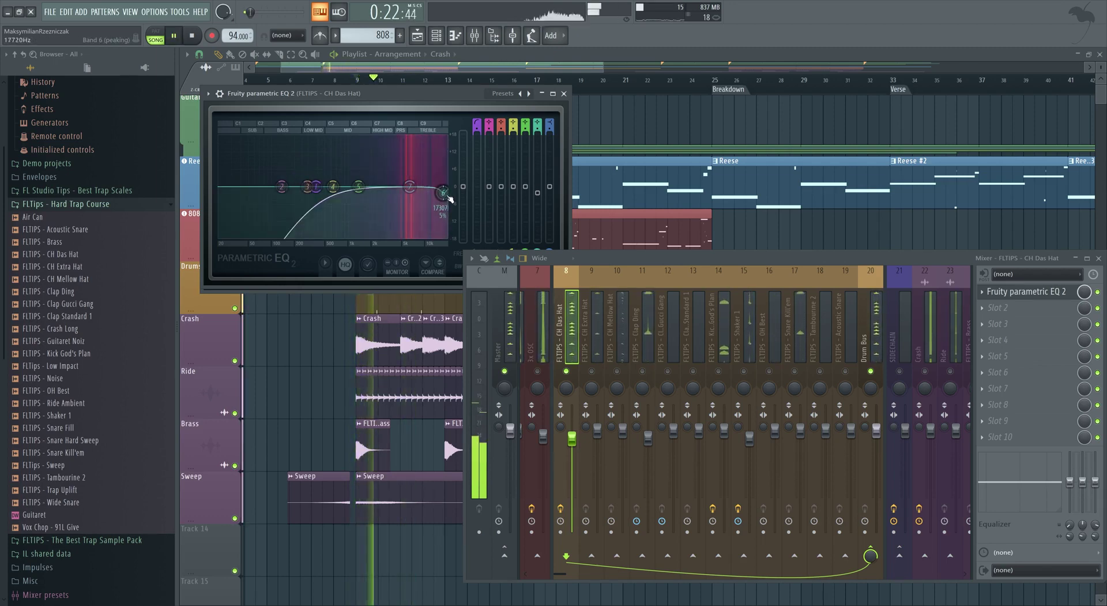
{"action": "key", "text": "space"}
Load Fruity Limiter in slot 2 of CH Das Hat in compressor mode, with the threshold at about -30.1 dB
{"action": "left_click", "coordinate": [998, 308]}
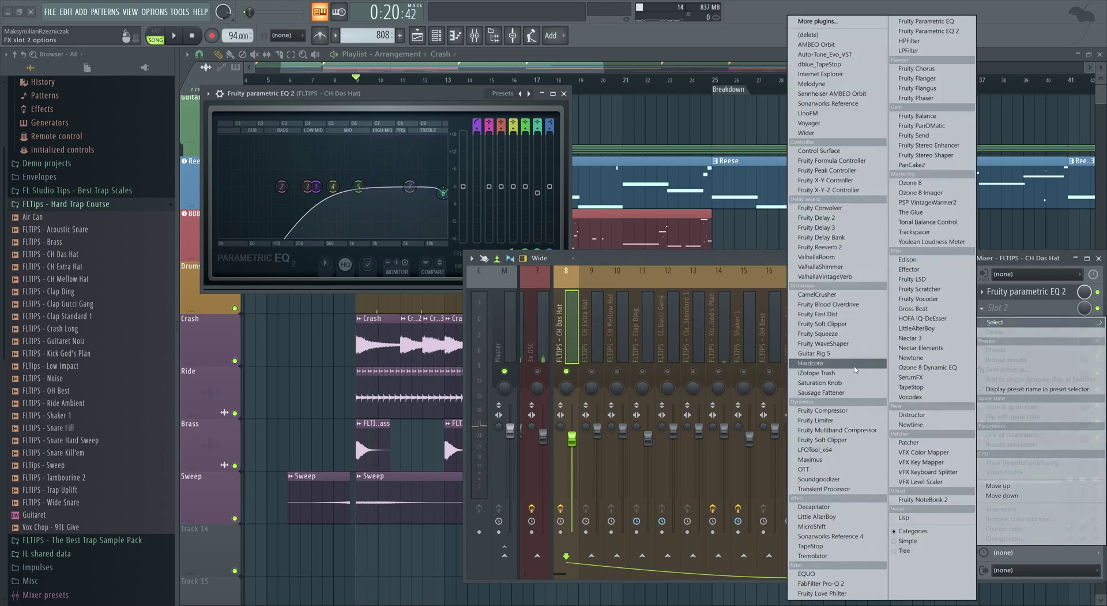
{"action": "left_click", "coordinate": [842, 420]}
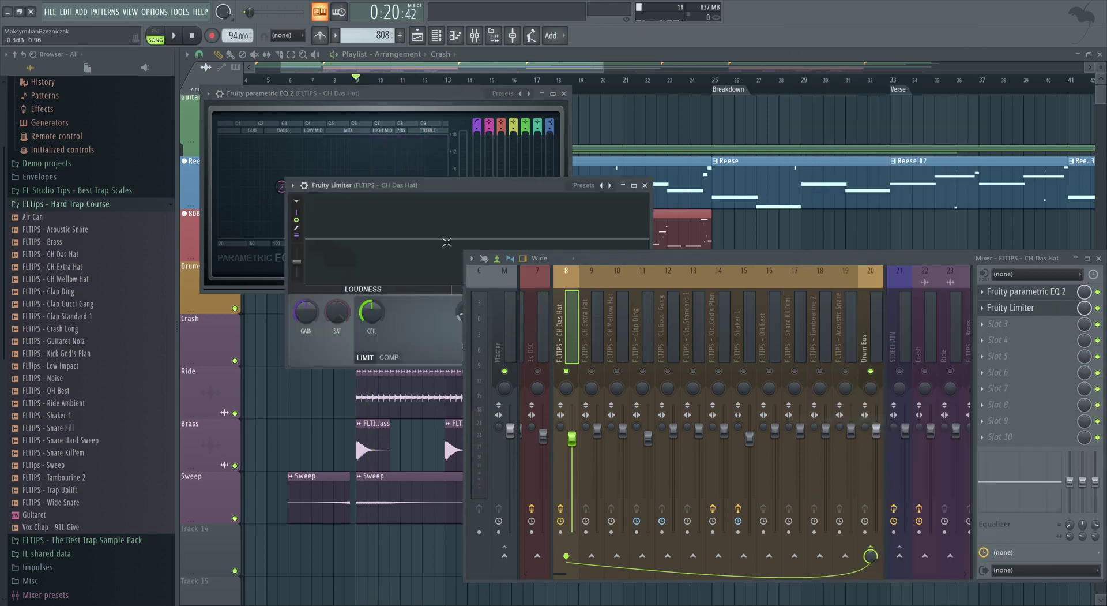
{"action": "left_click_drag", "start_coordinate": [415, 194], "coordinate": [339, 103]}
{"action": "left_click", "coordinate": [316, 270]}
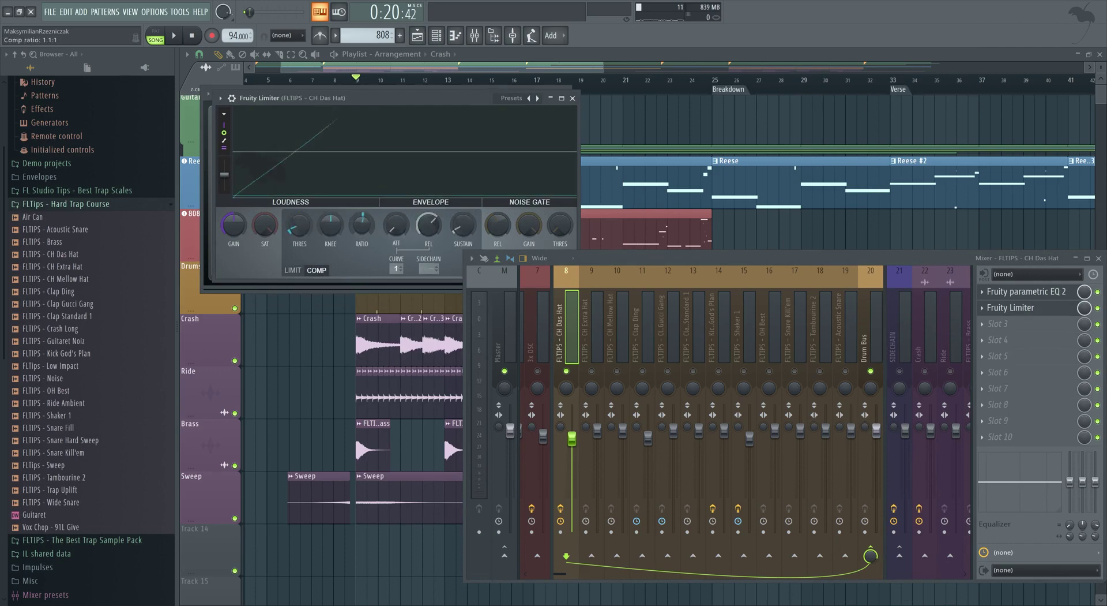
{"action": "key", "text": "space"}
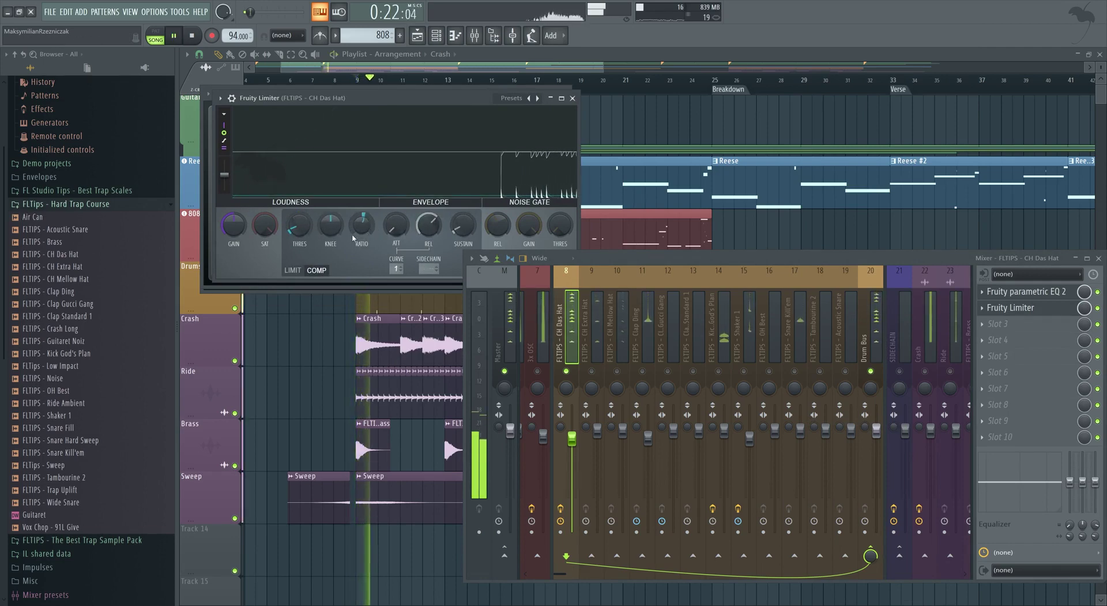
{"action": "left_click_drag", "start_coordinate": [299, 225], "coordinate": [299, 229]}
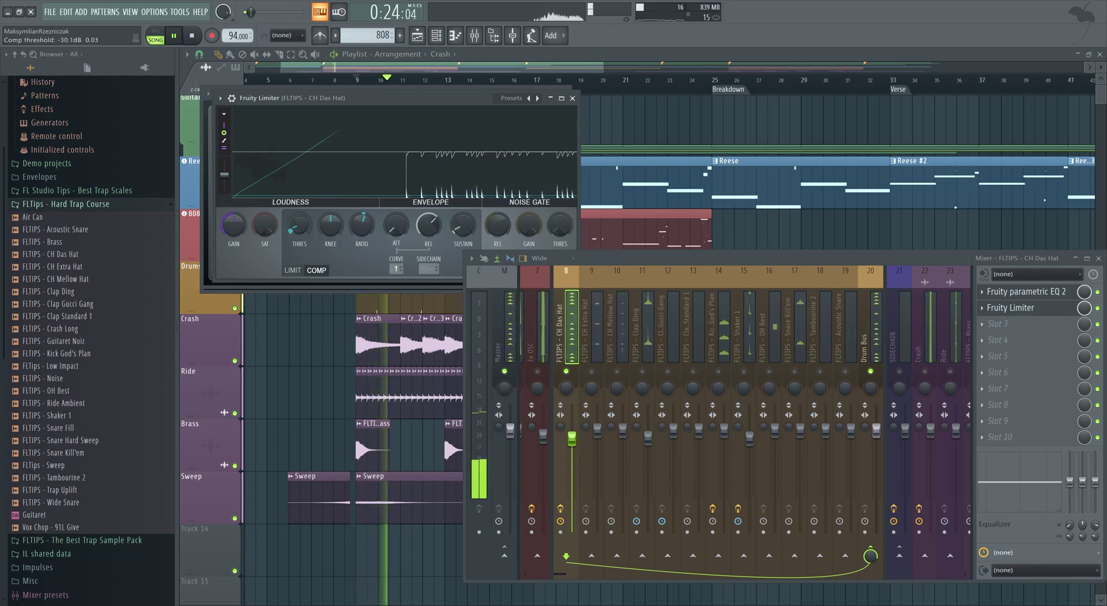
Unsolo the hat and move its EQ band 6 slightly higher while listening in the full mix
{"action": "left_click", "coordinate": [1024, 291]}
{"action": "key", "text": "space"}
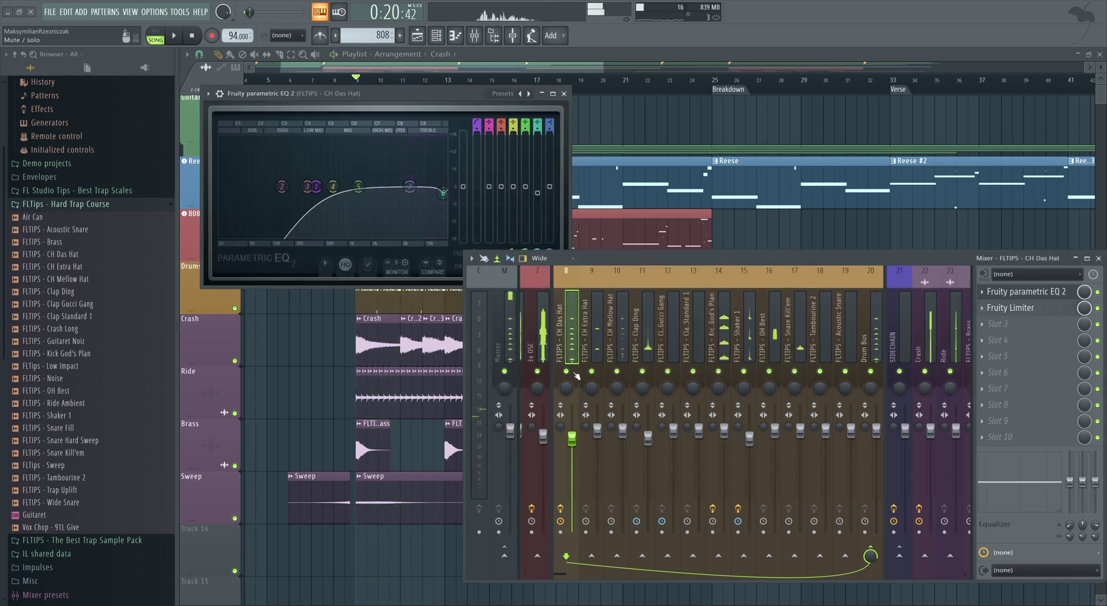
{"action": "key", "text": "space"}
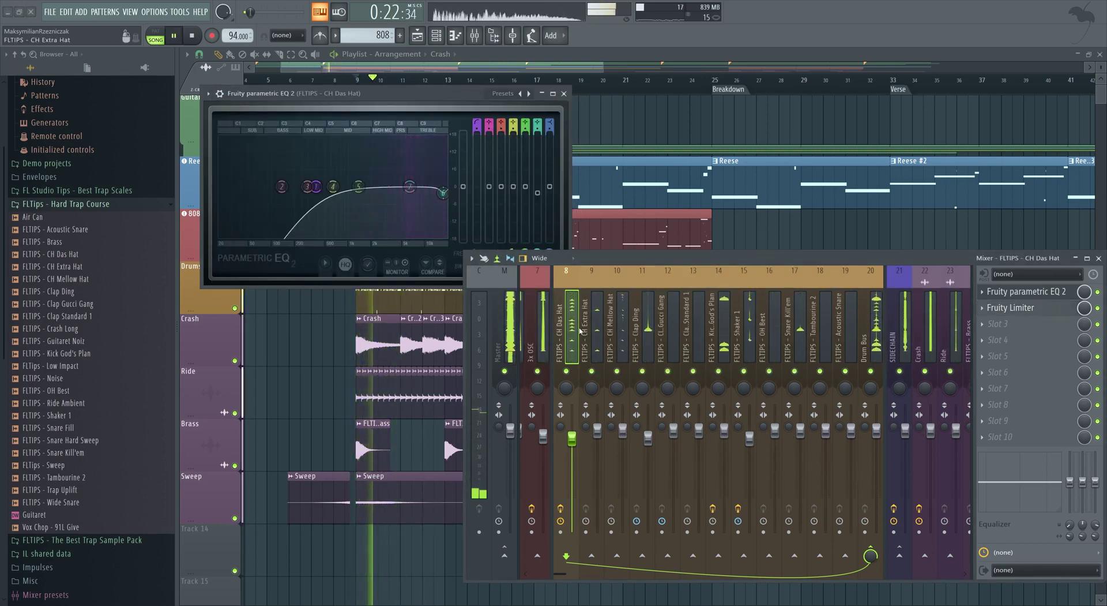
{"action": "left_click_drag", "start_coordinate": [443, 192], "coordinate": [445, 188]}
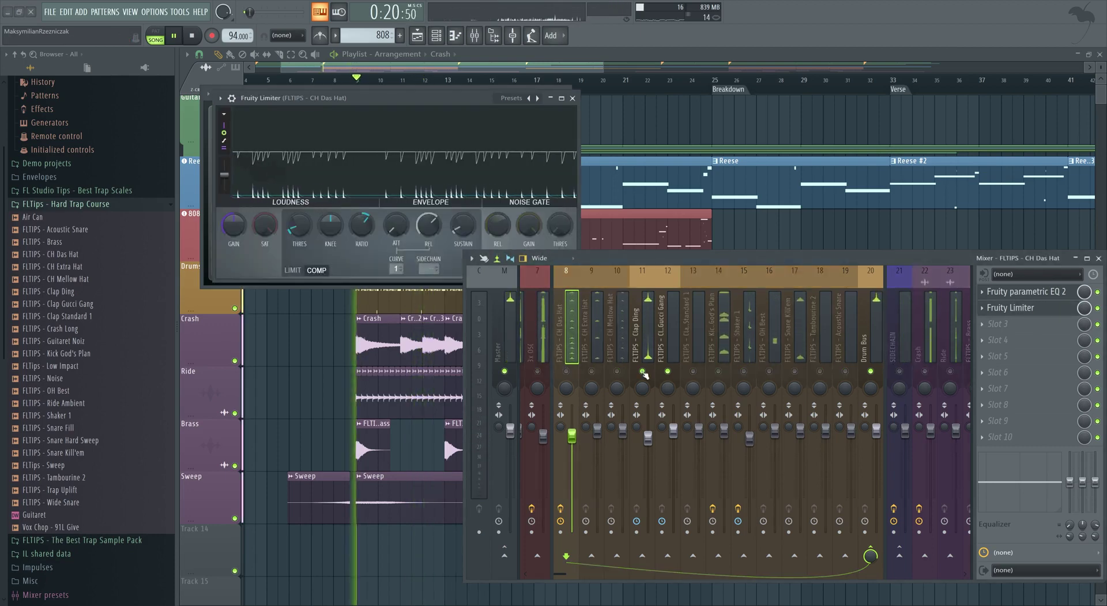
Audition the Clap Ding, CH Extra Hat and CH Mellow Hat tracks in solo
{"action": "left_click", "coordinate": [642, 348]}
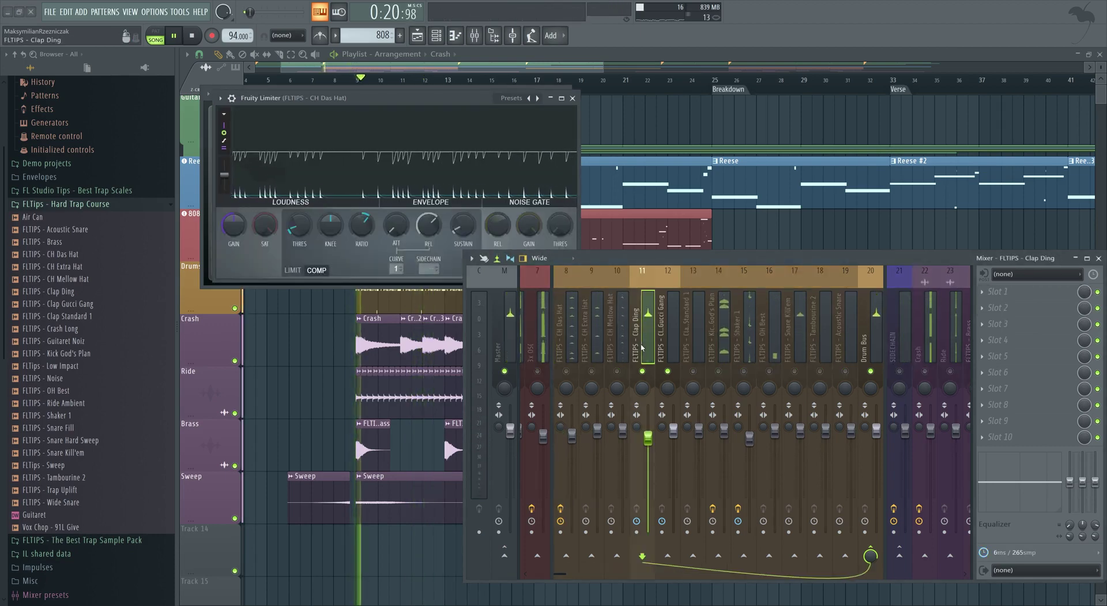
{"action": "key", "text": "space"}
{"action": "left_click", "coordinate": [596, 349]}
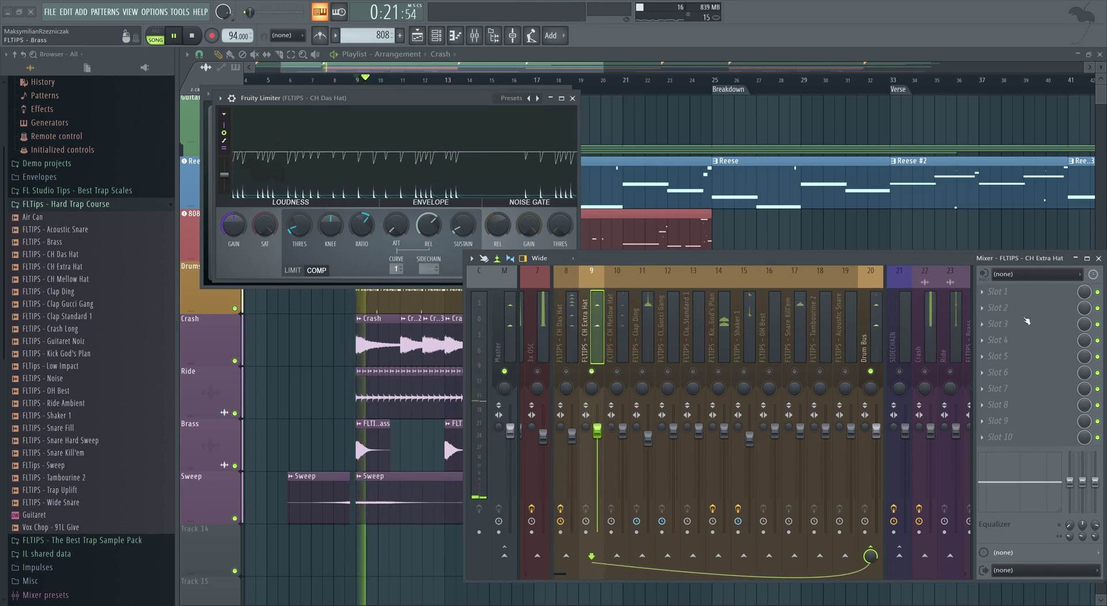
{"action": "left_click", "coordinate": [623, 353]}
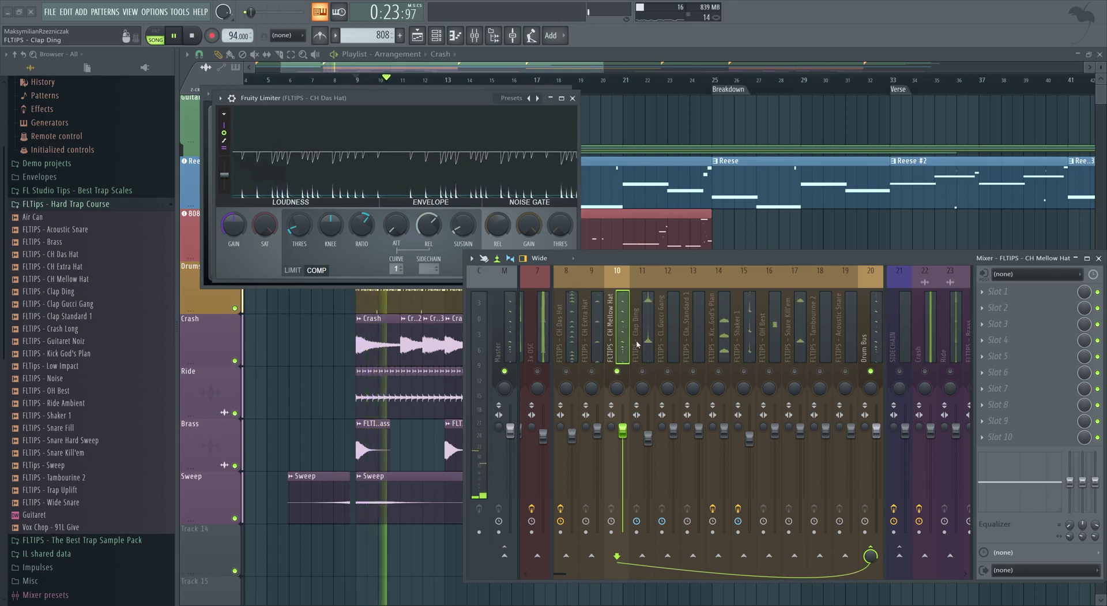
{"action": "key", "text": "space"}
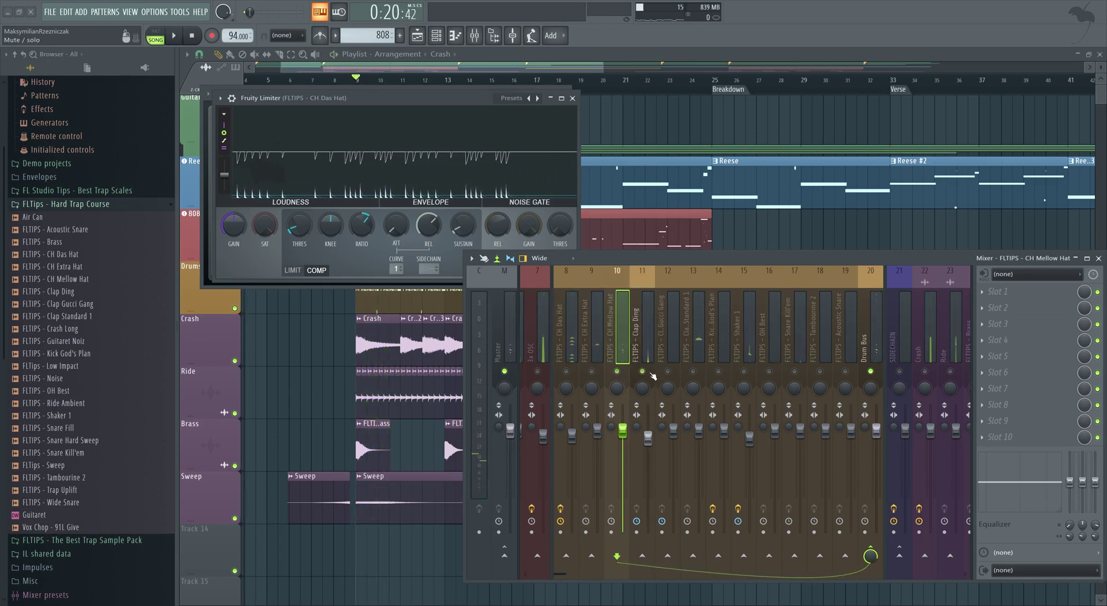
Load Fruity Parametric EQ 2 in slot 1 of the Clap Ding mixer track
{"action": "left_click", "coordinate": [649, 352]}
{"action": "left_click", "coordinate": [1023, 298]}
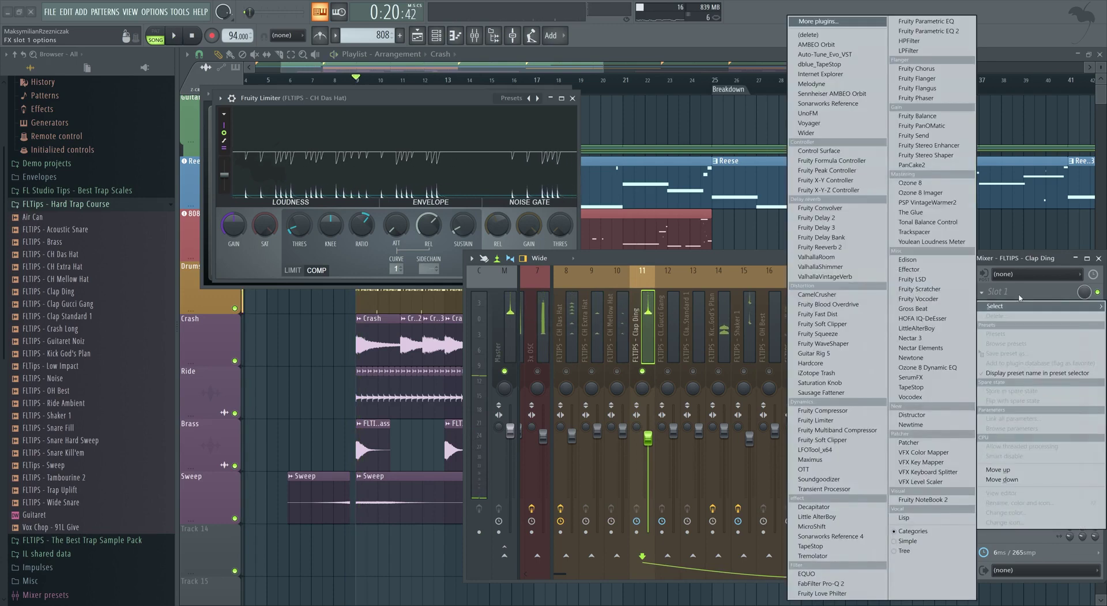
{"action": "left_click", "coordinate": [930, 32]}
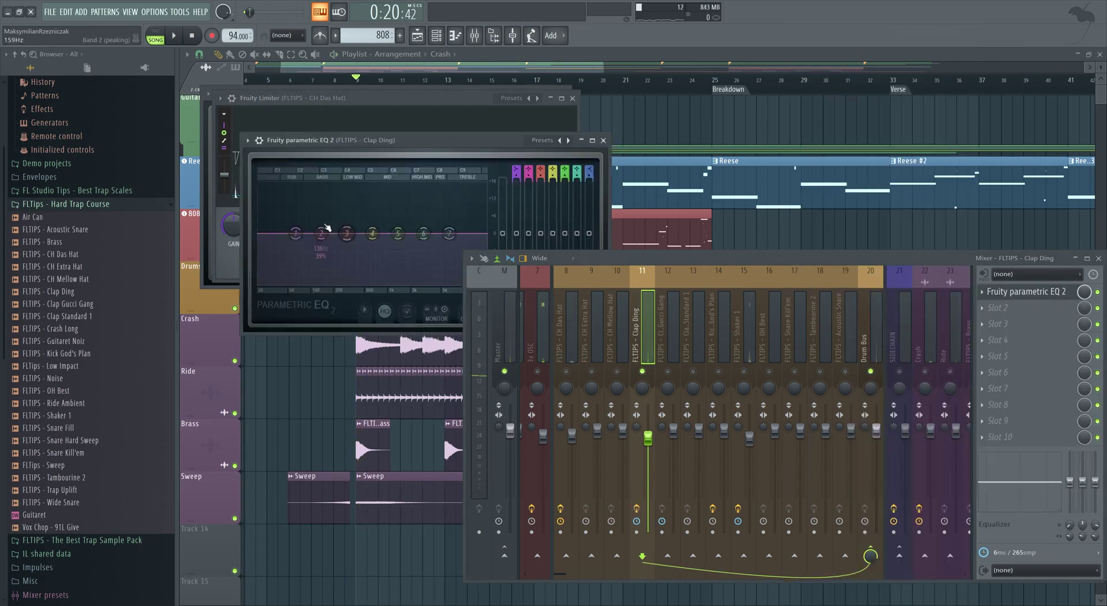
Set band 1 of the Clap Ding EQ to high pass and raise its cutoff to about 2 kHz during playback
{"action": "scroll", "coordinate": [517, 171], "scroll_direction": "down", "scroll_amount": 3}
{"action": "key", "text": "space"}
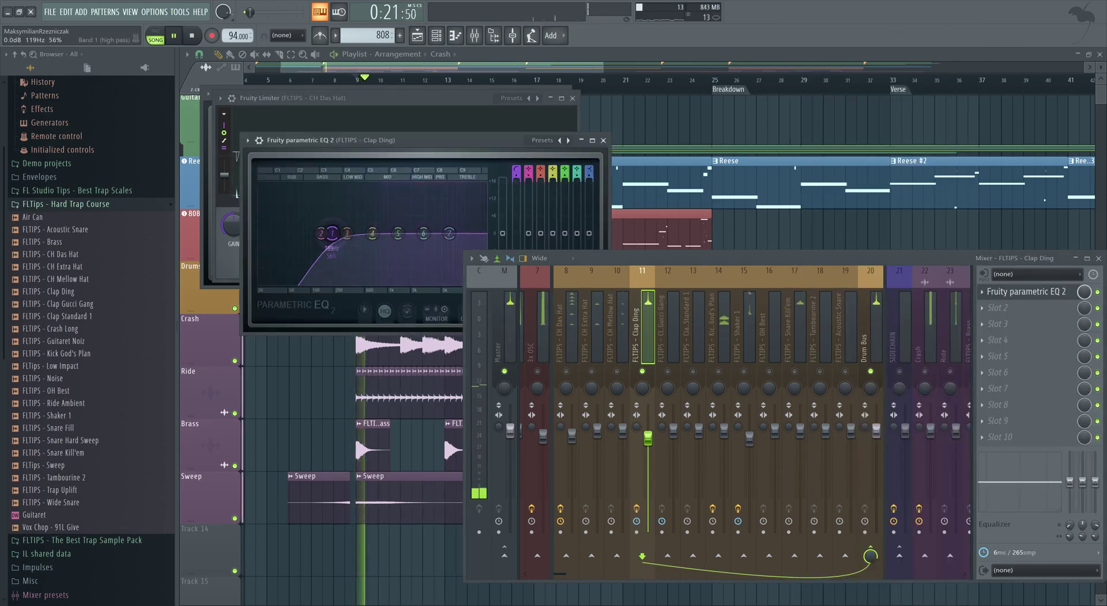
{"action": "left_click_drag", "start_coordinate": [373, 233], "coordinate": [415, 236]}
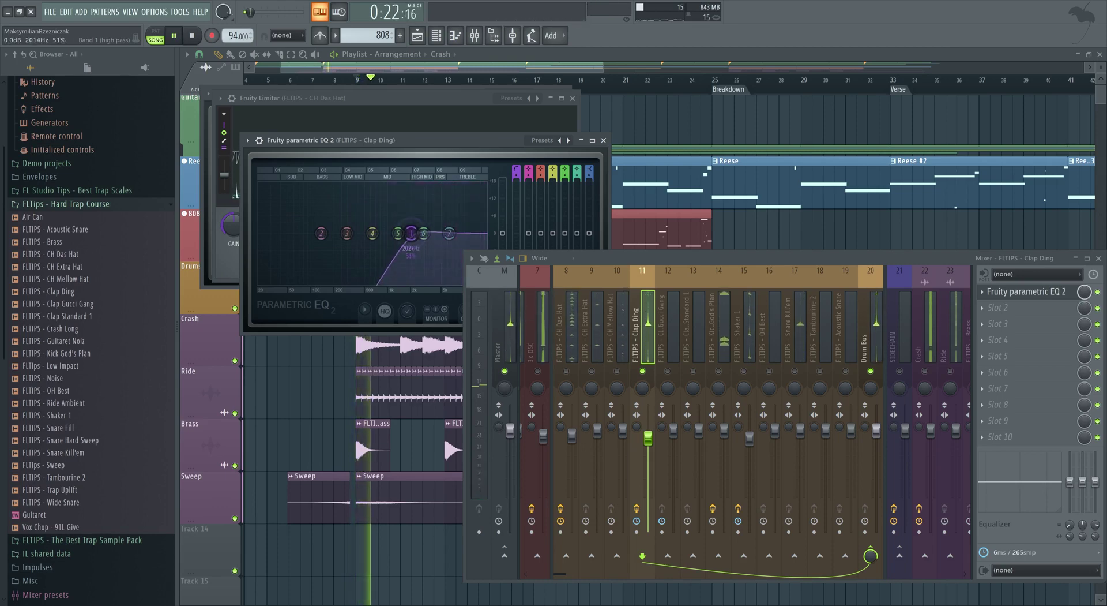
{"action": "scroll", "coordinate": [412, 237], "scroll_direction": "down", "scroll_amount": 2}
Uncover the EQ's lower controls, unsolo Clap Ding and slightly raise the EQ's main output level in the full mix
{"action": "left_click_drag", "start_coordinate": [750, 258], "coordinate": [759, 323]}
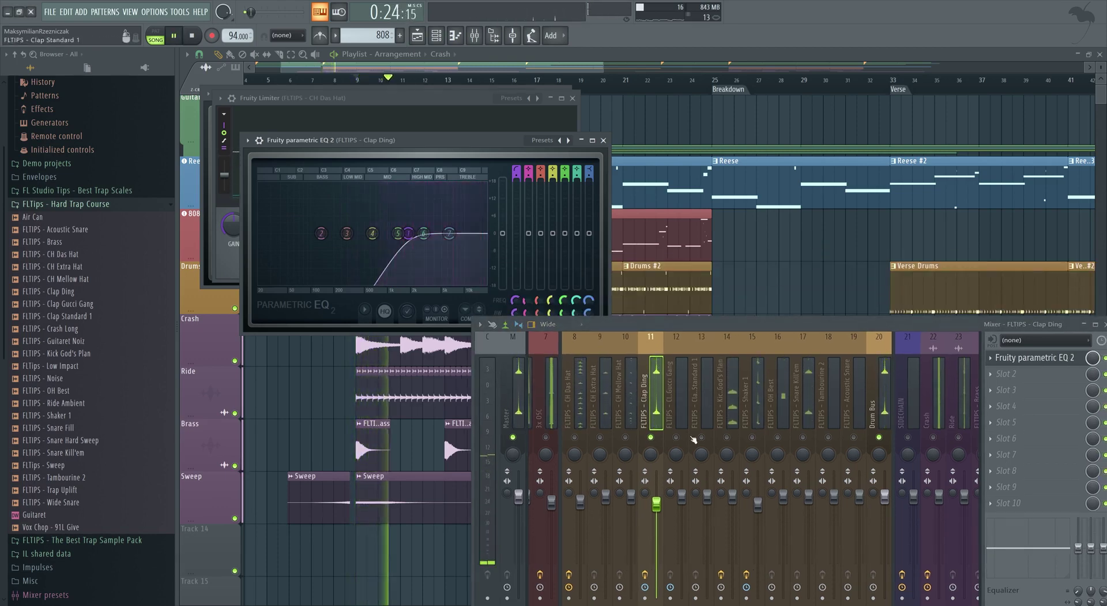
{"action": "key", "text": "space"}
{"action": "right_click", "coordinate": [651, 436]}
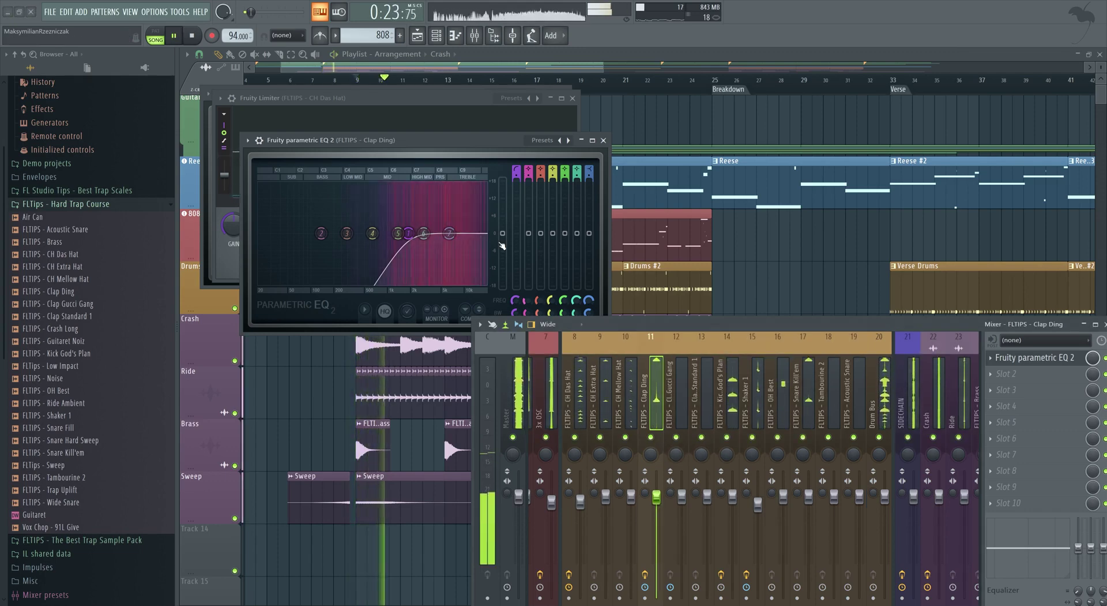
{"action": "left_click_drag", "start_coordinate": [502, 233], "coordinate": [505, 238]}
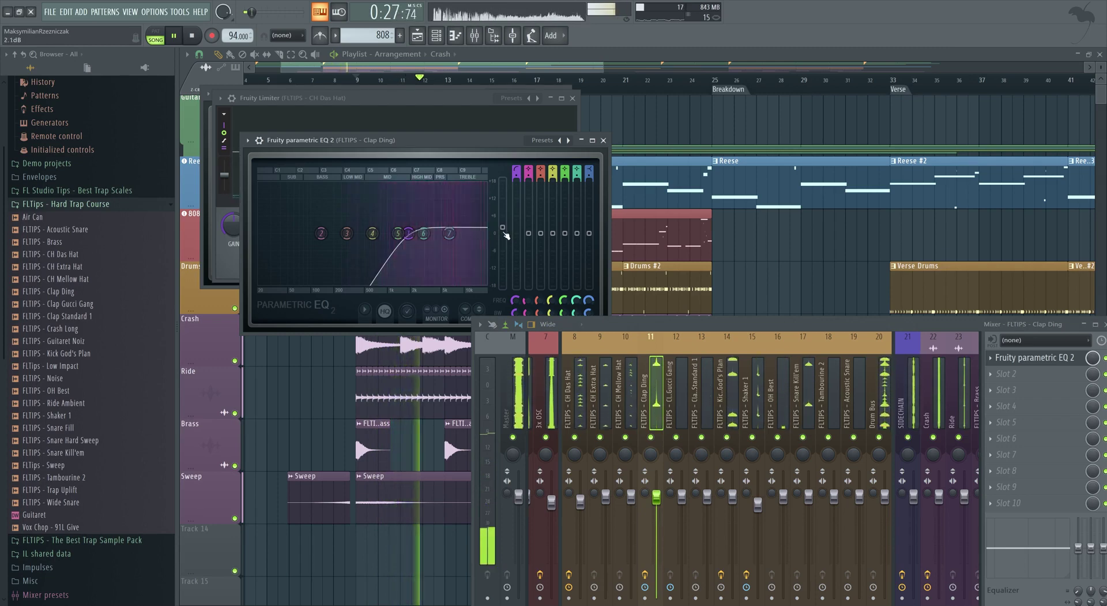
Load Fruity Limiter in slot 3 of Clap Ding in compressor mode and adjust its threshold and ratio during playback
{"action": "key", "text": "space"}
{"action": "left_click", "coordinate": [1006, 389]}
{"action": "mouse_move", "coordinate": [995, 376]}
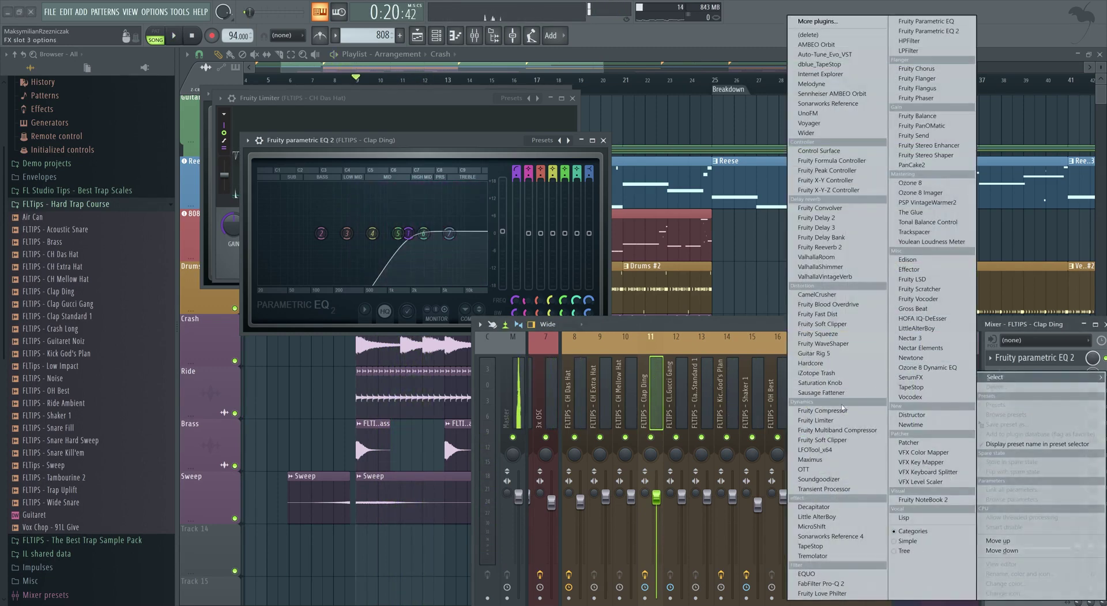
{"action": "left_click", "coordinate": [843, 410]}
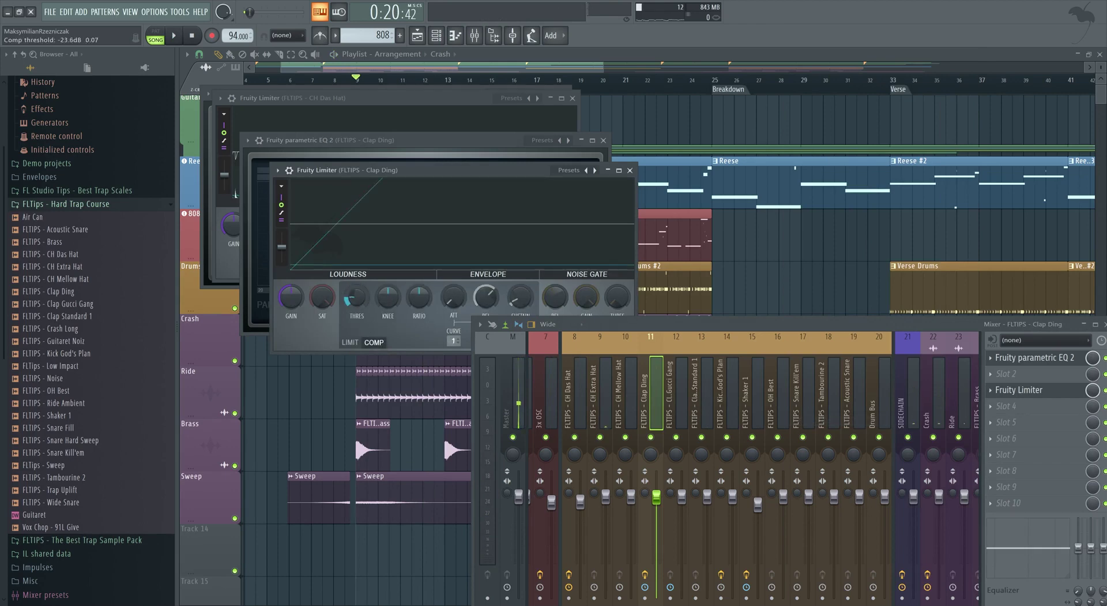
{"action": "key", "text": "space"}
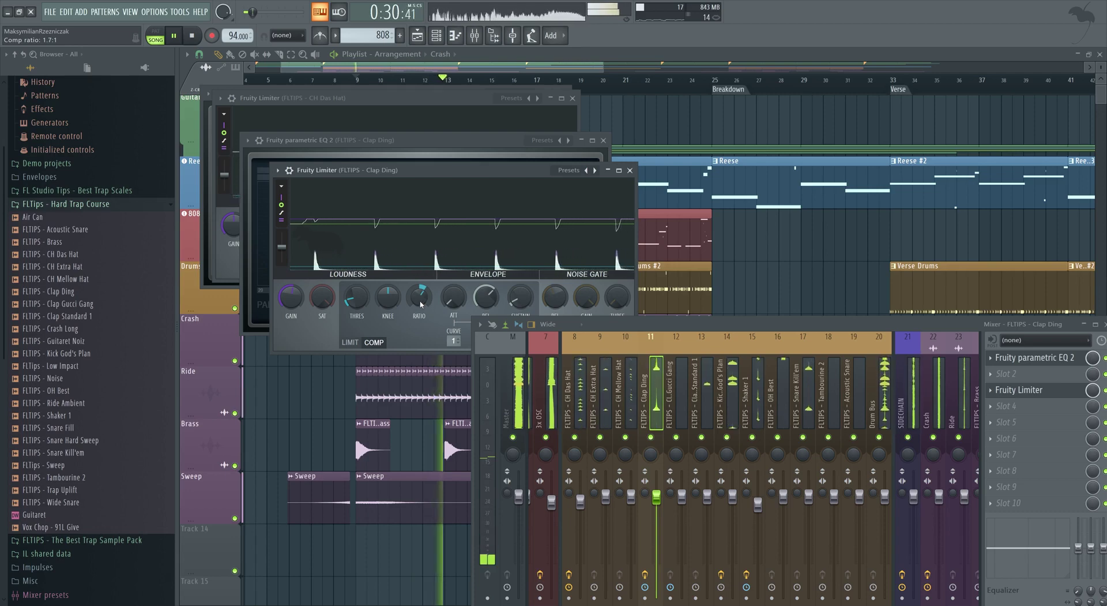
{"action": "left_click_drag", "start_coordinate": [424, 304], "coordinate": [424, 294]}
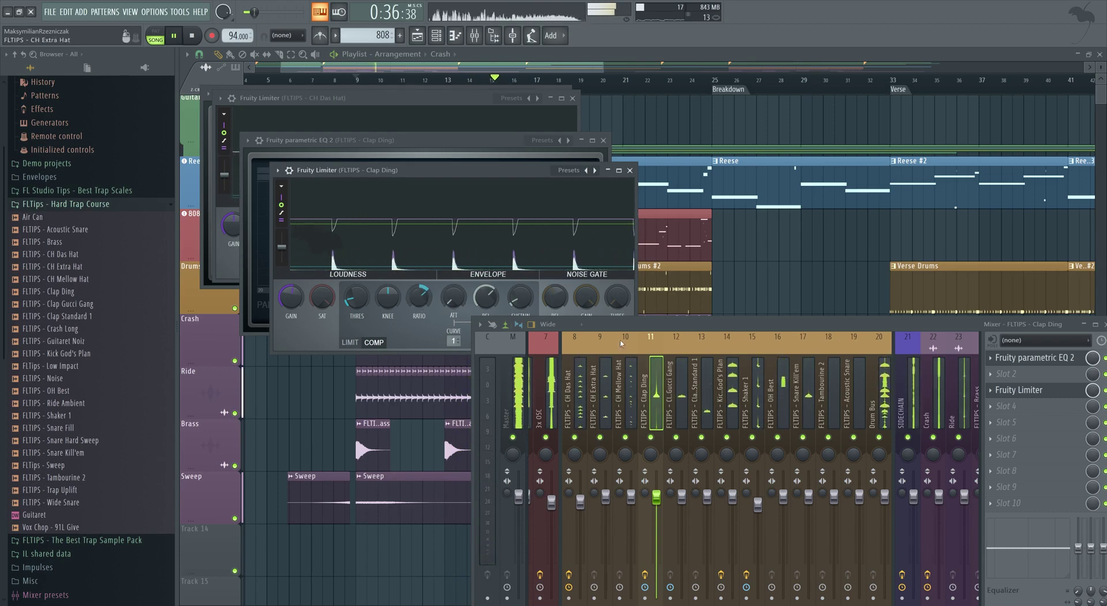
Solo the Snare Kill'em track and load Fruity Parametric EQ 2 in its slot 1
{"action": "key", "text": "space"}
{"action": "right_click", "coordinate": [804, 437]}
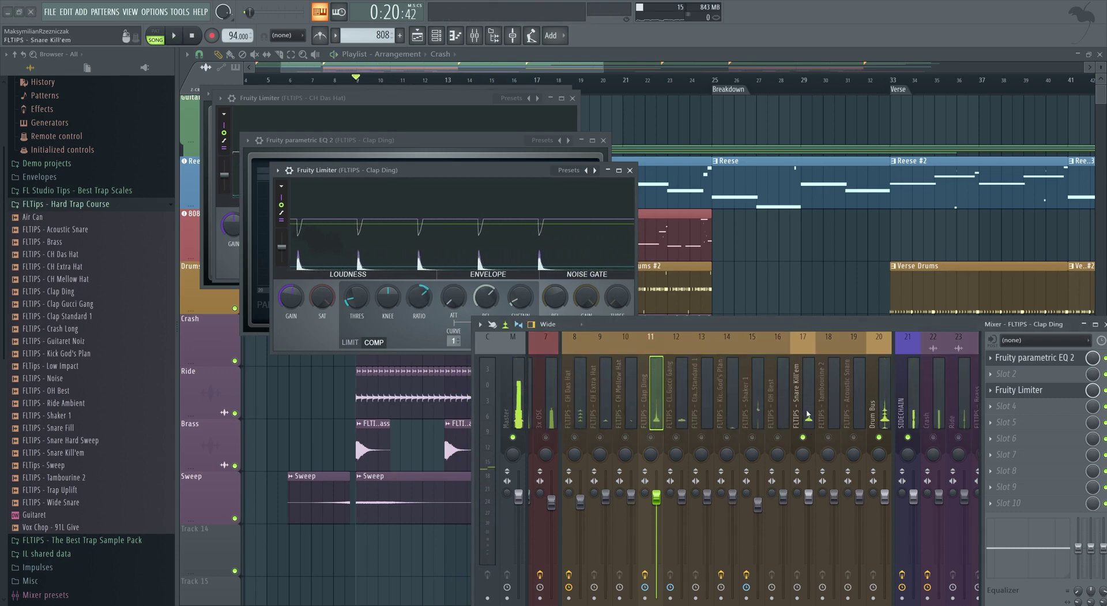
{"action": "left_click", "coordinate": [808, 414]}
{"action": "left_click", "coordinate": [1021, 357]}
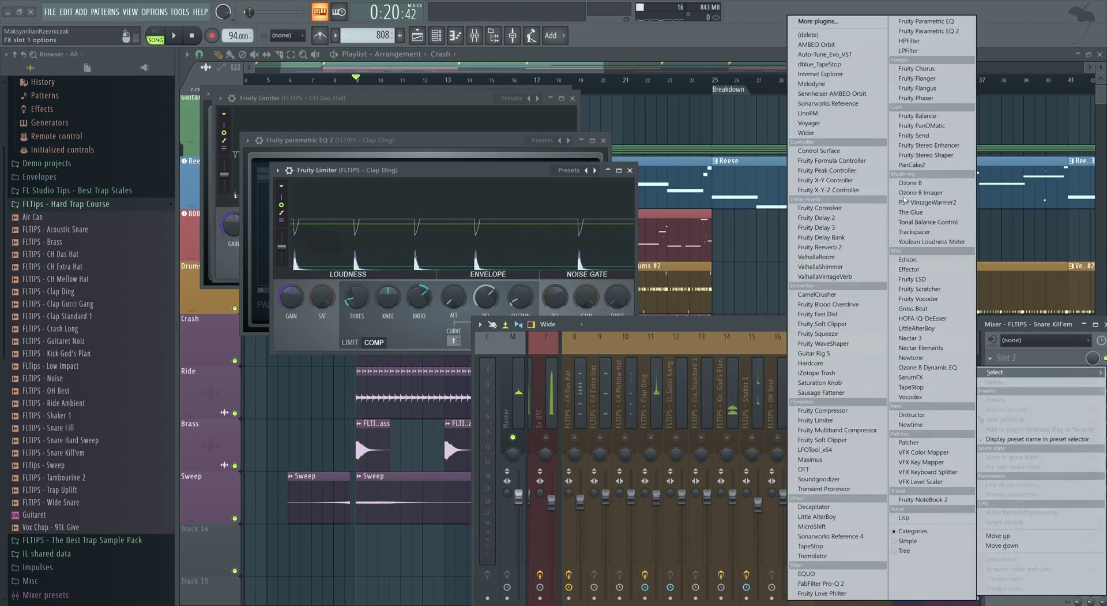
{"action": "left_click", "coordinate": [955, 31]}
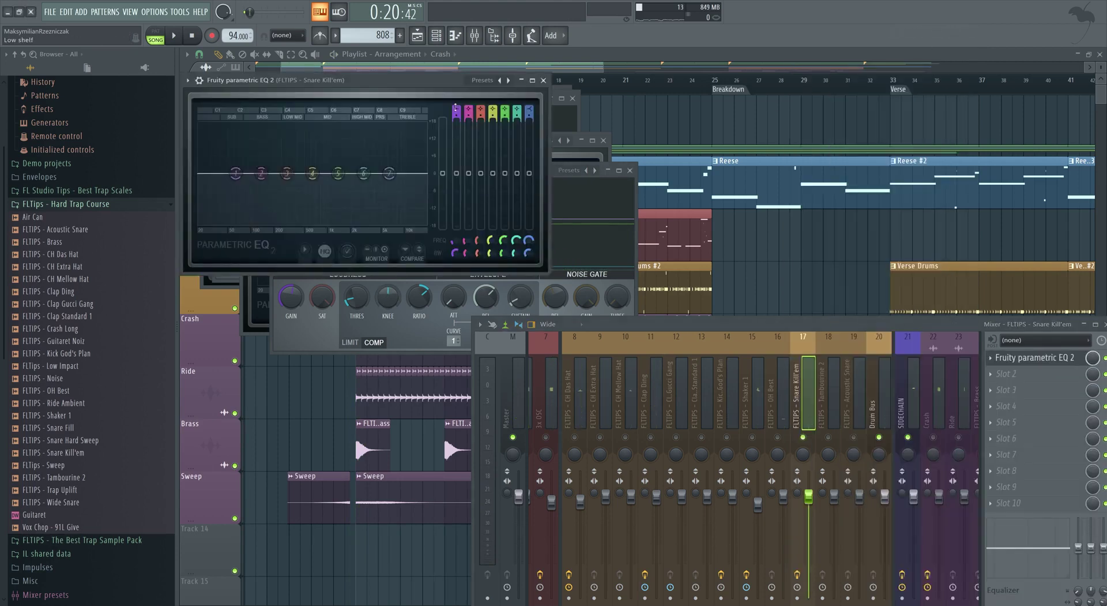
Set band 1 of the snare EQ to a steeper high pass with its cutoff at about 205 Hz
{"action": "scroll", "coordinate": [456, 109], "scroll_direction": "up", "scroll_amount": 2}
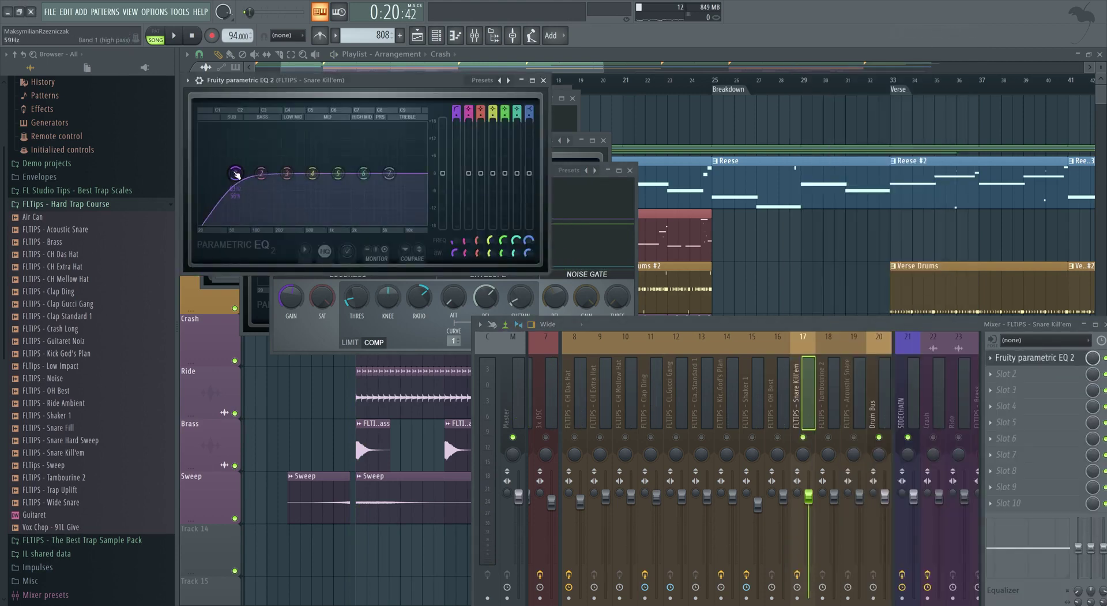
{"action": "key", "text": "space"}
{"action": "left_click_drag", "start_coordinate": [200, 173], "coordinate": [279, 176]}
{"action": "scroll", "coordinate": [279, 174], "scroll_direction": "up", "scroll_amount": 3}
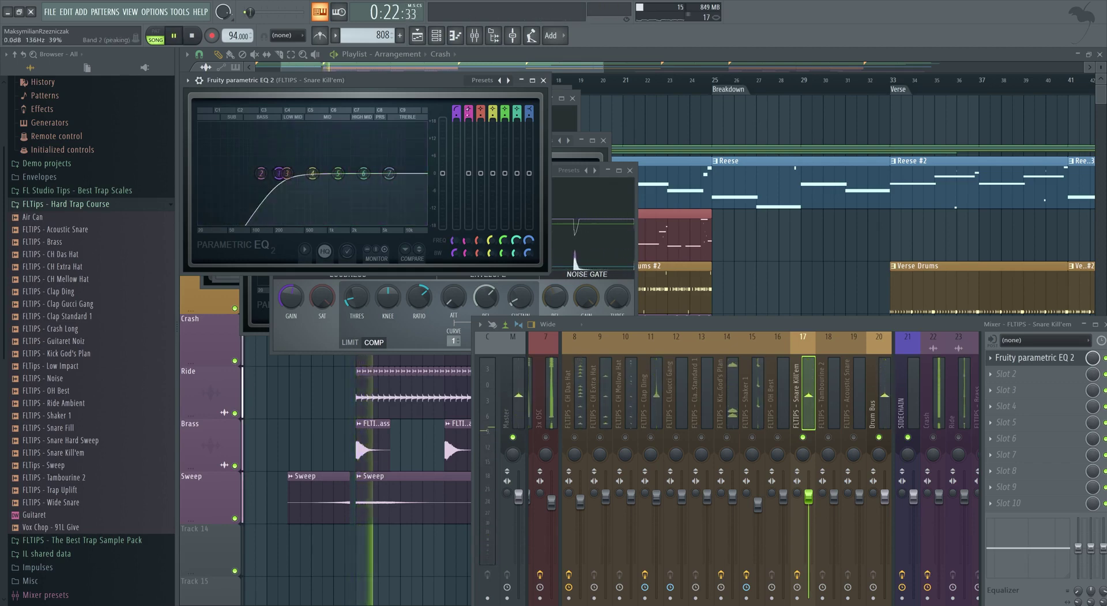
{"action": "key", "text": "space"}
{"action": "key", "text": "space"}
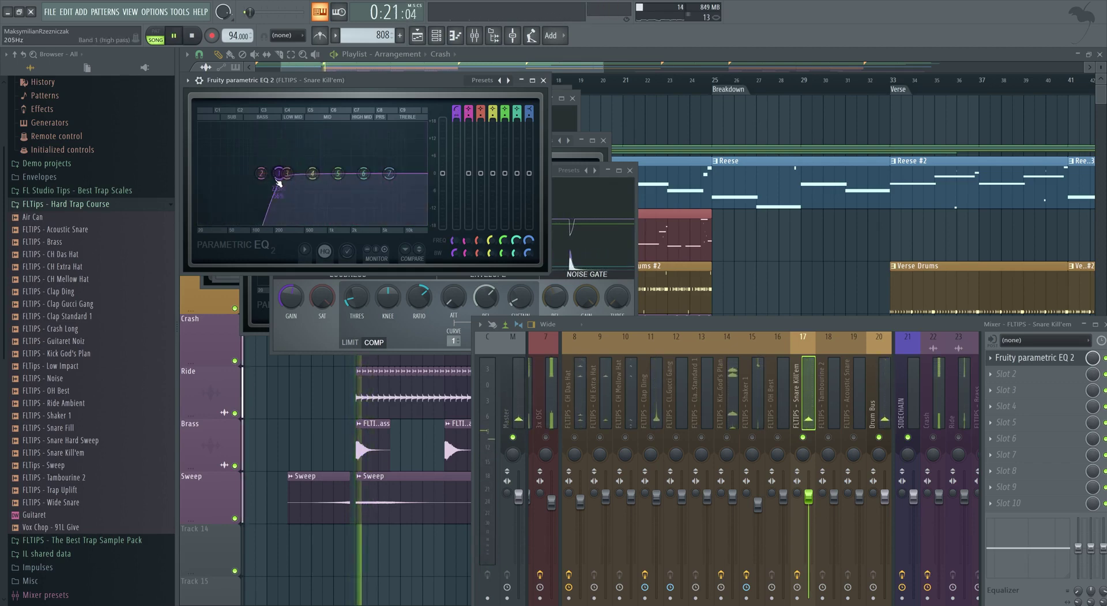
Compare the snare with and without the low cut by sweeping the cutoff down to 20 Hz and back up
{"action": "key", "text": "space"}
{"action": "key", "text": "space"}
{"action": "left_click_drag", "start_coordinate": [279, 173], "coordinate": [199, 173]}
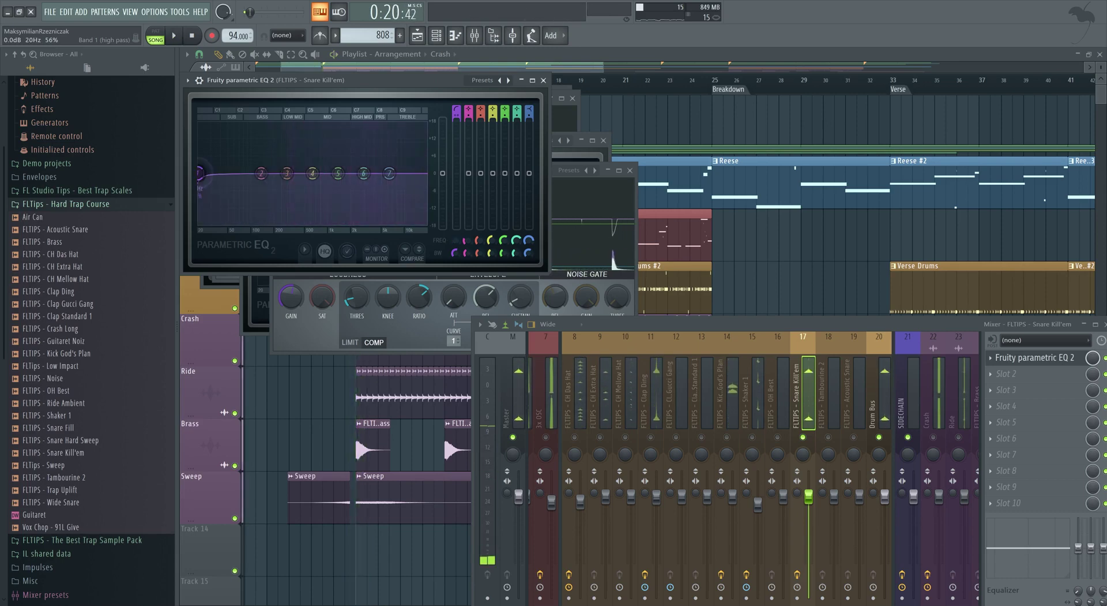
{"action": "left_click_drag", "start_coordinate": [243, 173], "coordinate": [288, 174]}
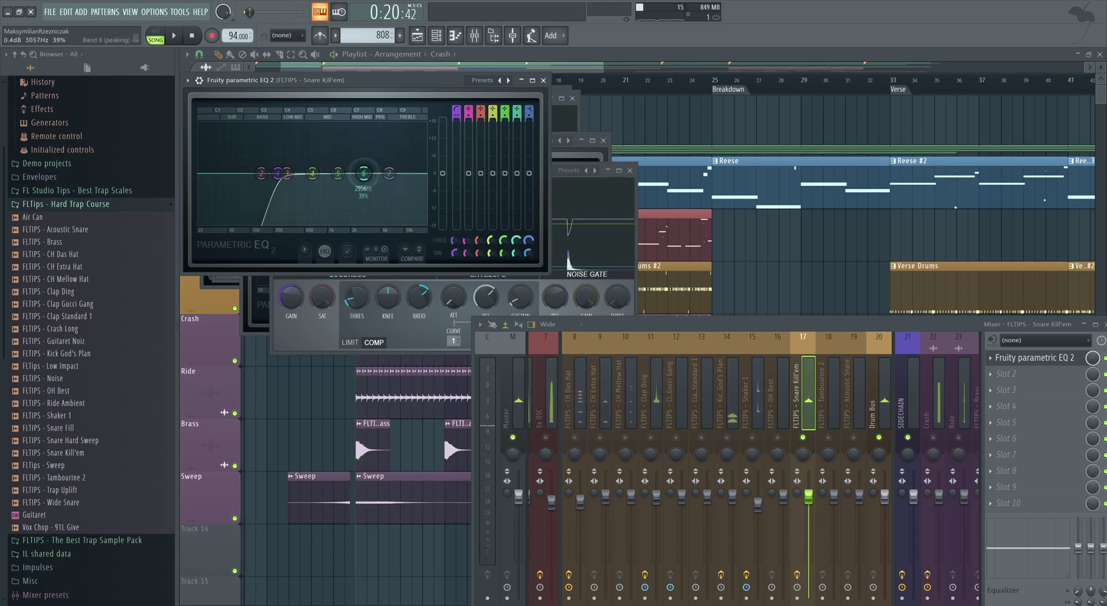
Make a narrow cut of about -2.1 dB at about 4 kHz with band 6 of the snare EQ and audition it
{"action": "mouse_move", "coordinate": [363, 173]}
{"action": "left_mouse_down"}
{"action": "mouse_move", "coordinate": [371, 148]}
{"action": "mouse_move", "coordinate": [378, 162]}
{"action": "mouse_move", "coordinate": [373, 141]}
{"action": "mouse_move", "coordinate": [374, 180]}
{"action": "left_mouse_up"}
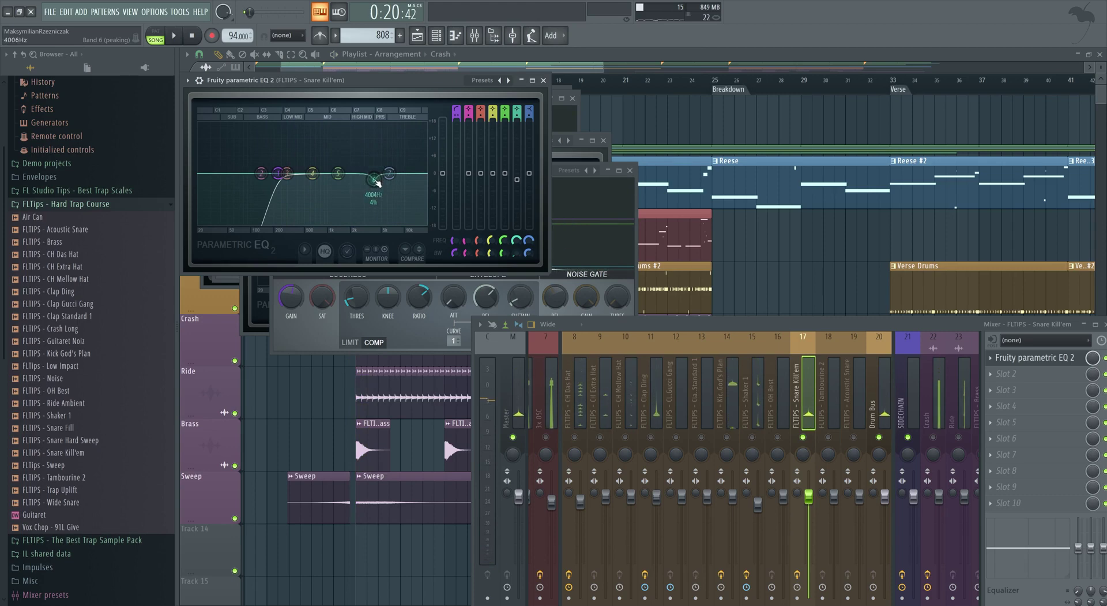
{"action": "key", "text": "space"}
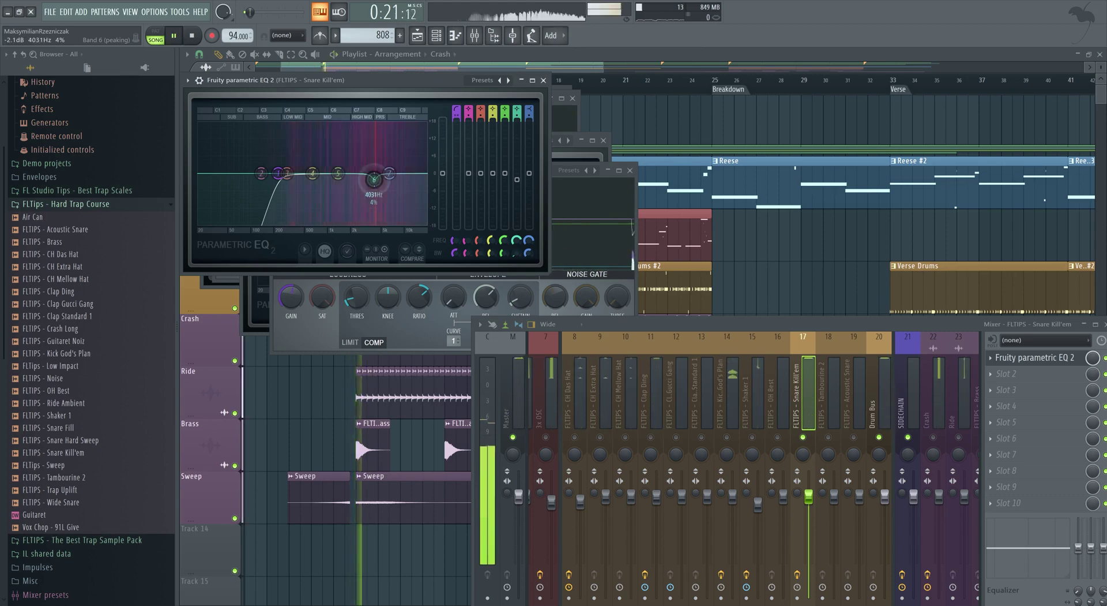
{"action": "left_click_drag", "start_coordinate": [375, 180], "coordinate": [375, 180]}
{"action": "key", "text": "space"}
{"action": "key", "text": "space"}
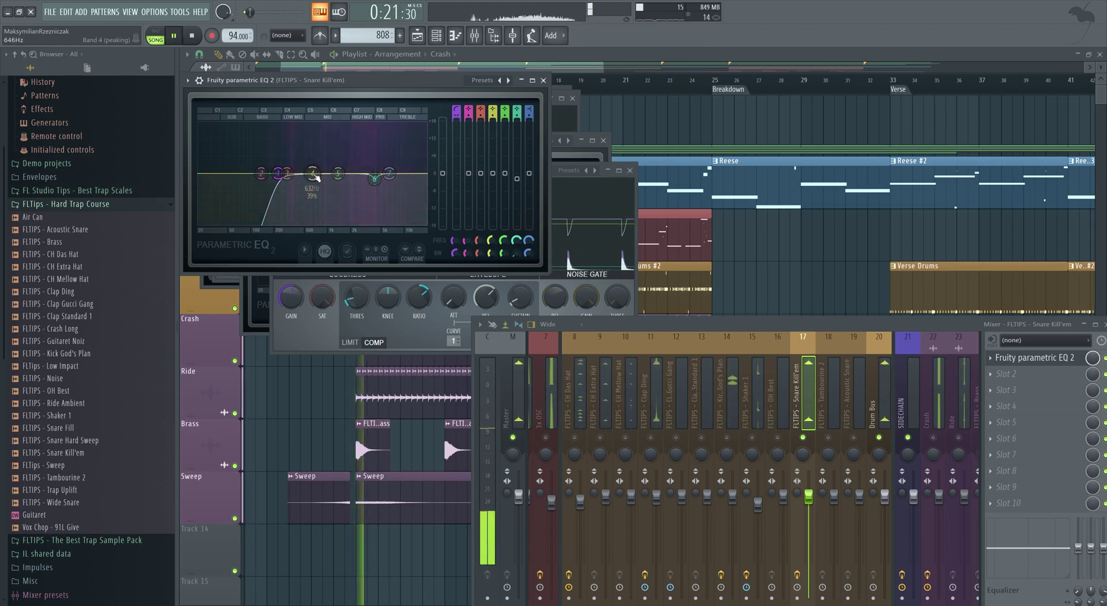
Load Fruity Limiter in slot 2 of Snare Kill'em and switch it to compressor mode
{"action": "left_click", "coordinate": [998, 374]}
{"action": "key", "text": "space"}
{"action": "left_click", "coordinate": [838, 422]}
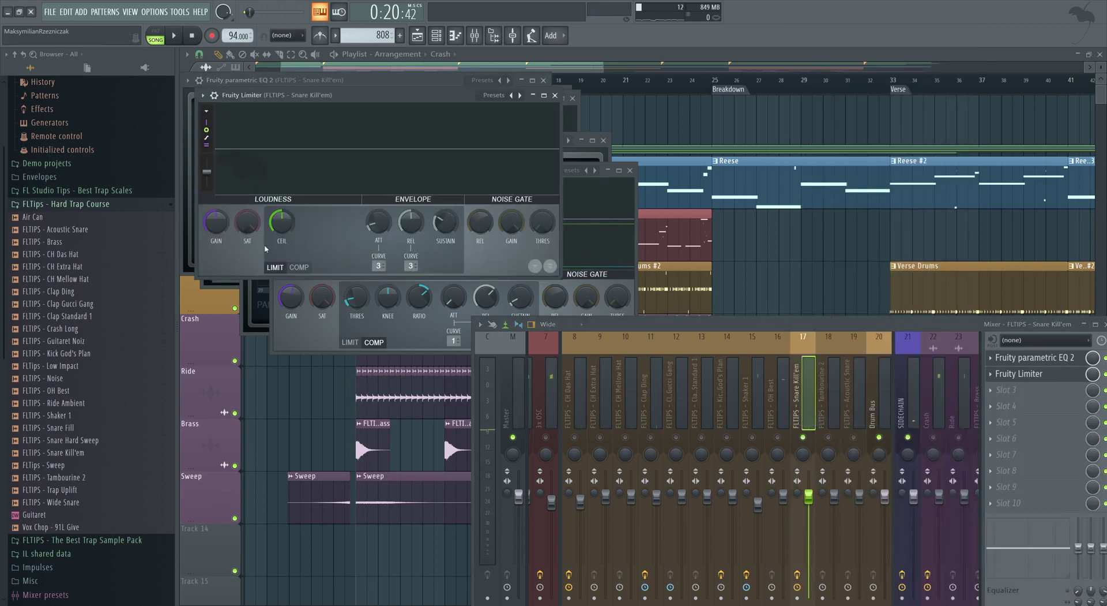
{"action": "left_click", "coordinate": [299, 266]}
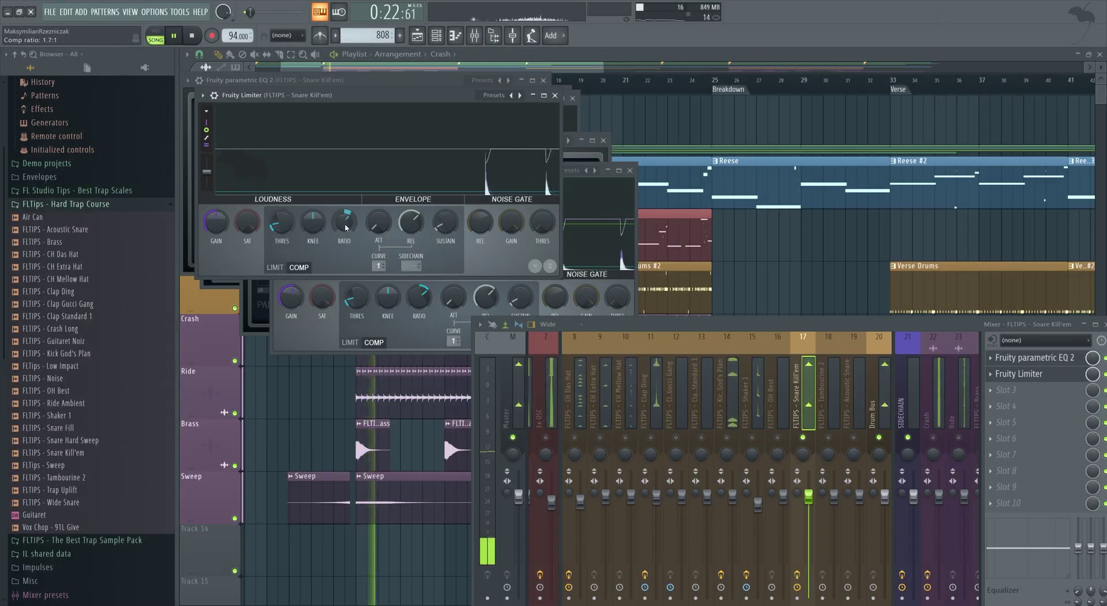
Adjust the snare compressor's threshold to about -25.1 dB and raise its gain while listening in the full mix
{"action": "left_click_drag", "start_coordinate": [282, 235], "coordinate": [284, 231]}
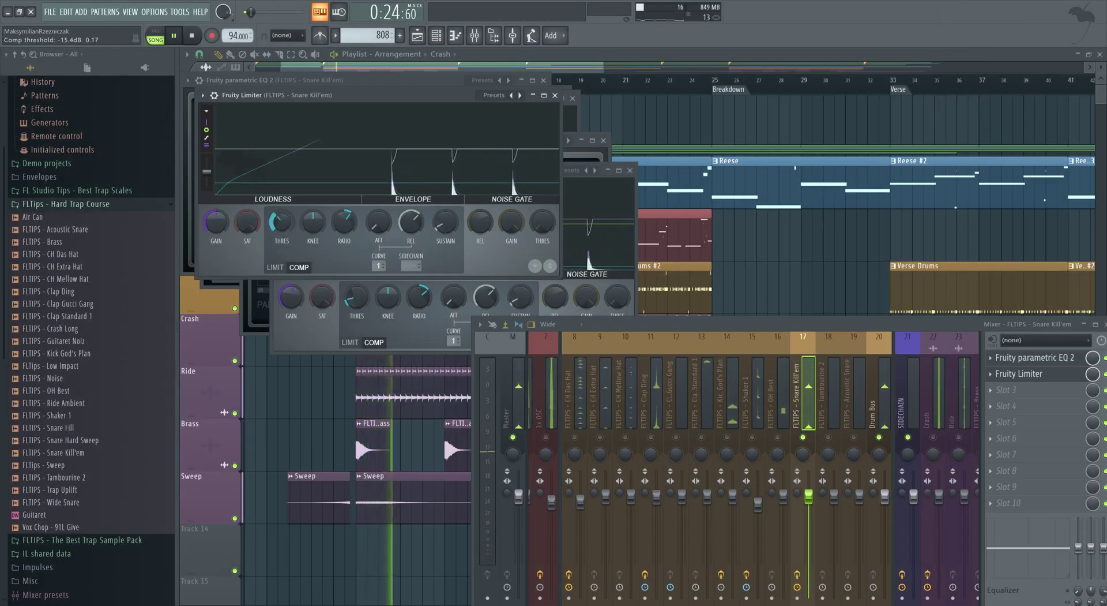
{"action": "scroll", "coordinate": [282, 222], "scroll_direction": "down", "scroll_amount": 5}
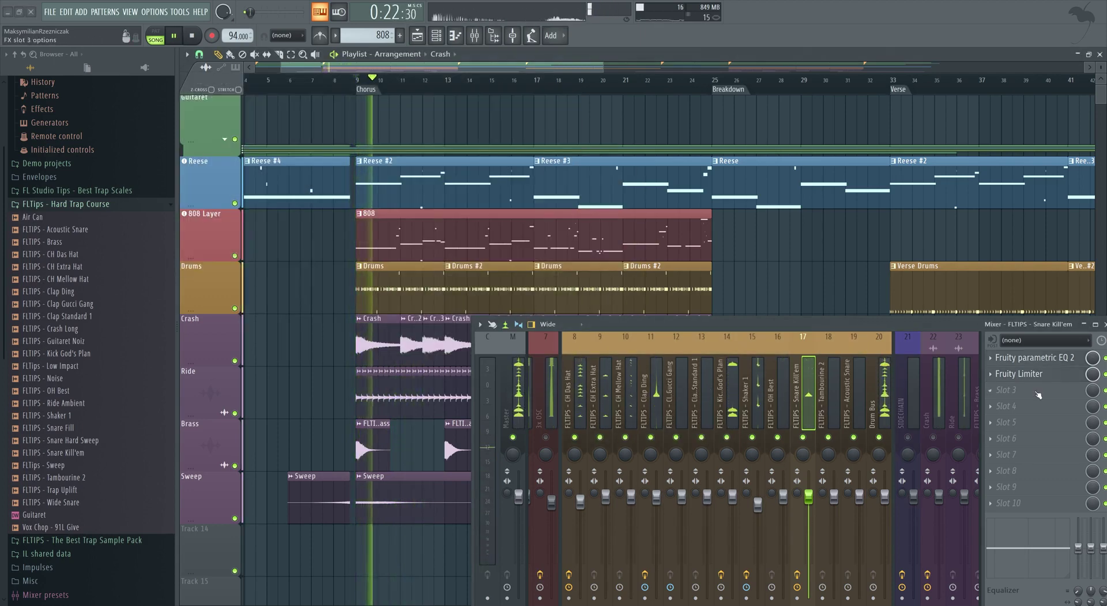
{"action": "left_click", "coordinate": [1020, 374]}
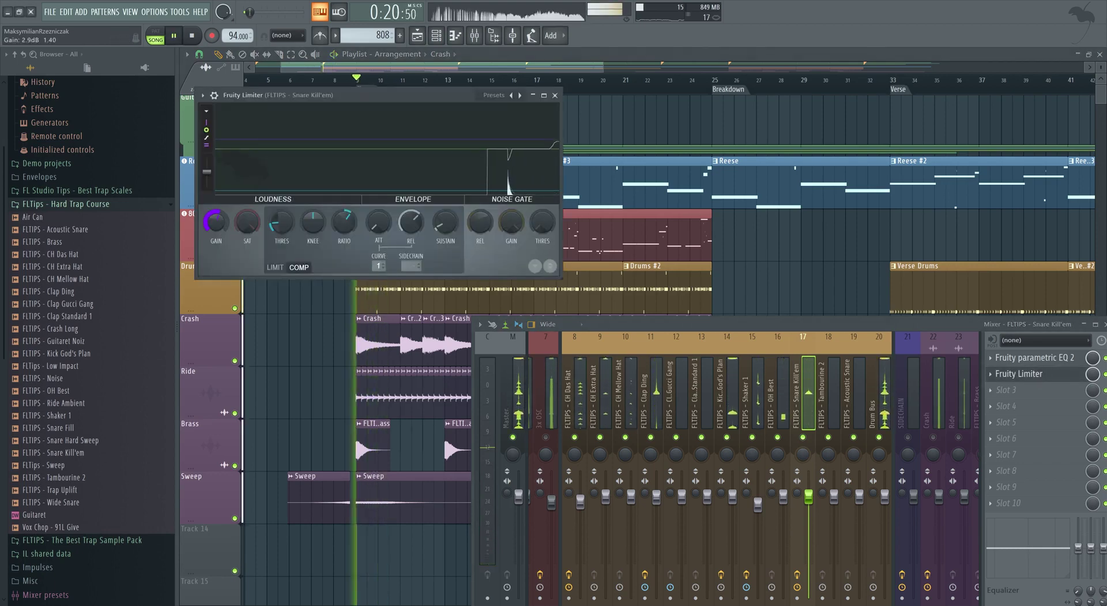
{"action": "left_click_drag", "start_coordinate": [218, 233], "coordinate": [218, 222]}
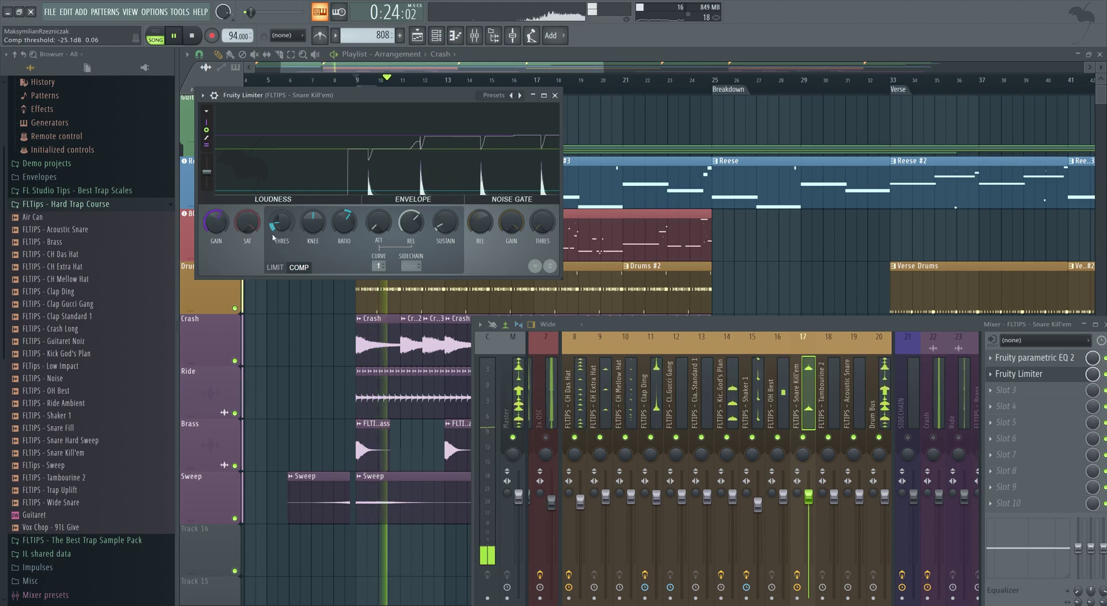
Load Fruity Limiter in slot 2 of the Drum Bus in compressor mode with an attack of about 31.7 ms
{"action": "left_click", "coordinate": [879, 393]}
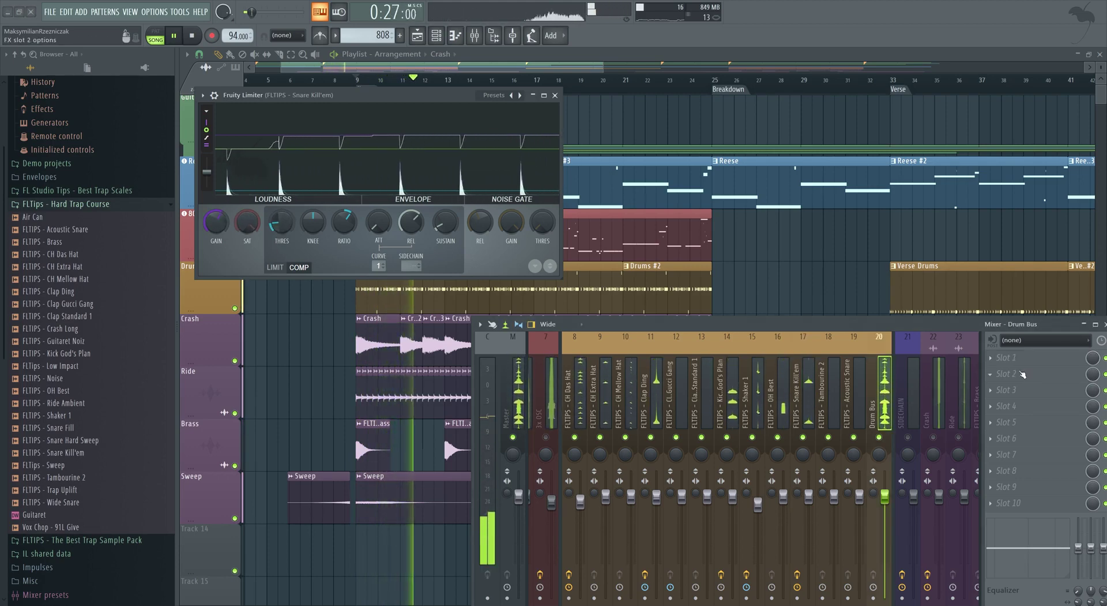
{"action": "key", "text": "space"}
{"action": "left_click", "coordinate": [1026, 374]}
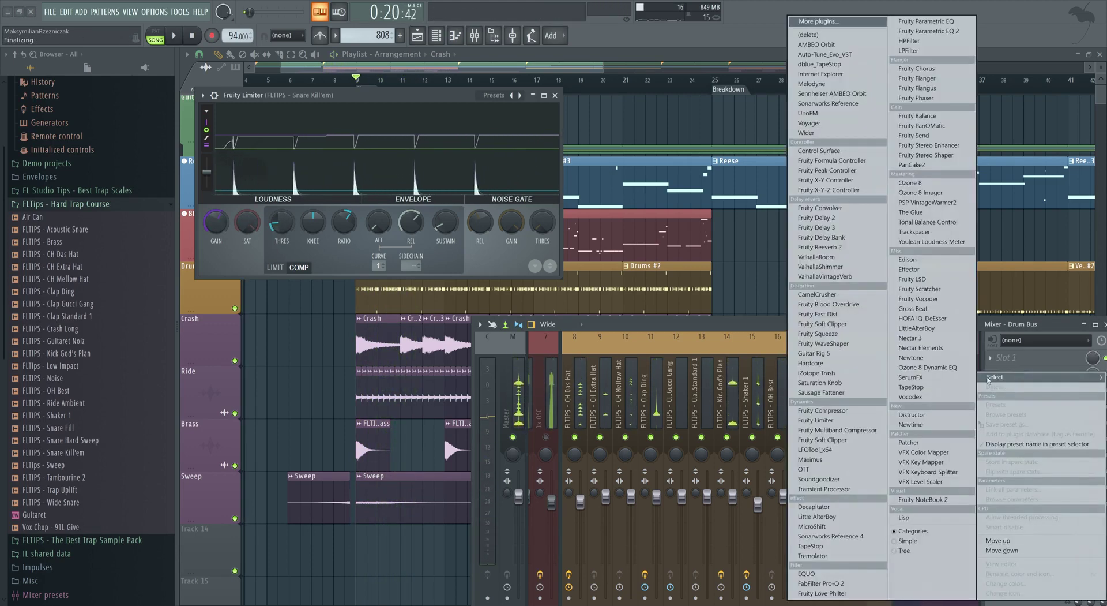
{"action": "left_click", "coordinate": [854, 424]}
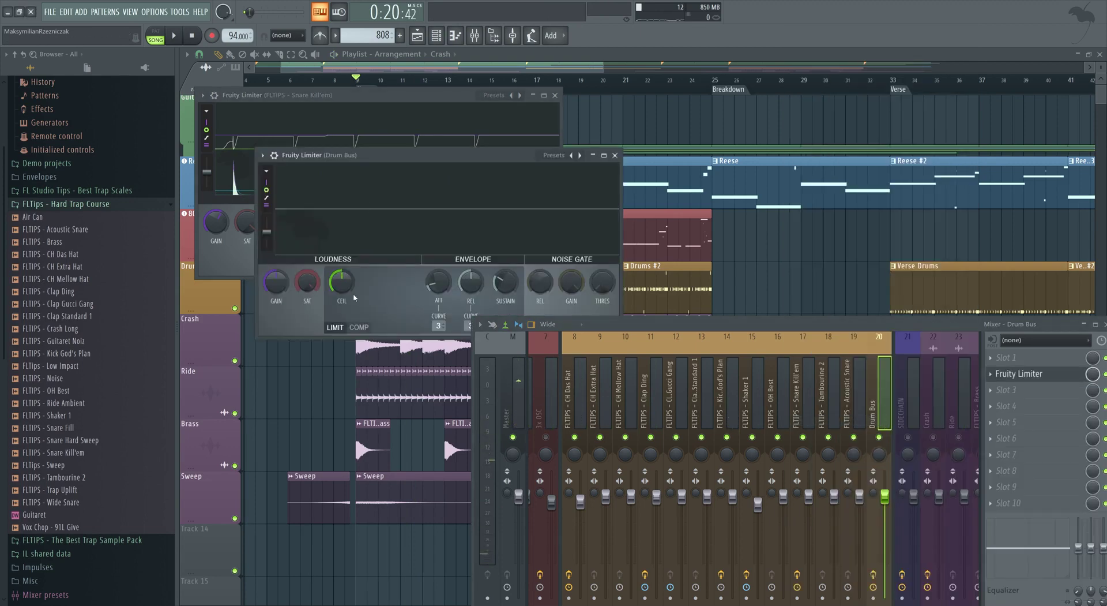
{"action": "left_click", "coordinate": [359, 327]}
{"action": "left_click_drag", "start_coordinate": [369, 157], "coordinate": [343, 120]}
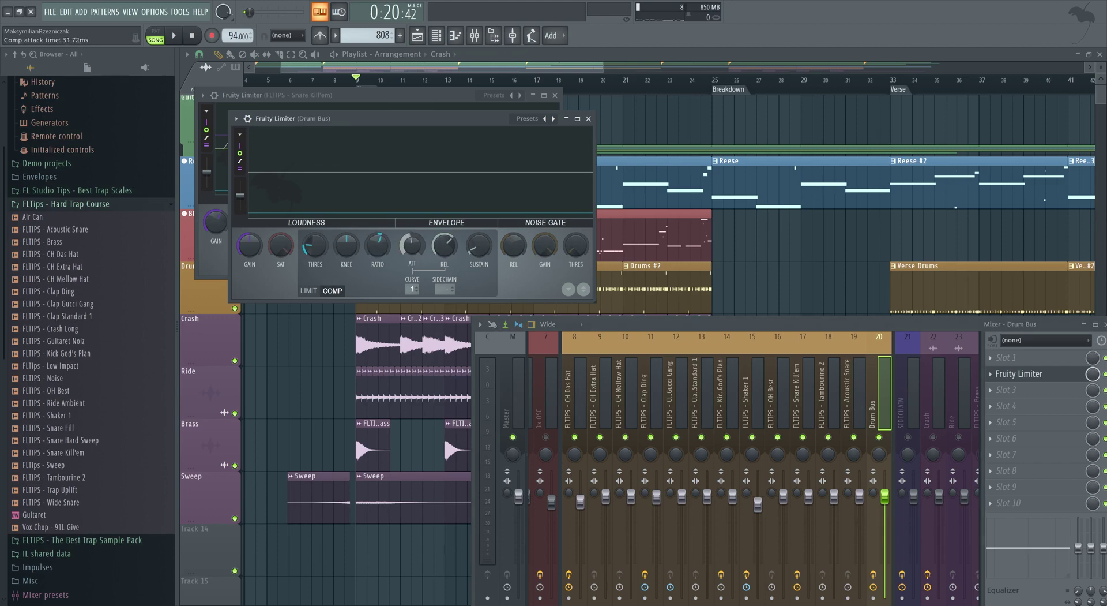
Set the Drum Bus compressor's release to about 248 ms and ratio to about 1.5:1, adjusting the threshold and raising the gain during playback
{"action": "key", "text": "space"}
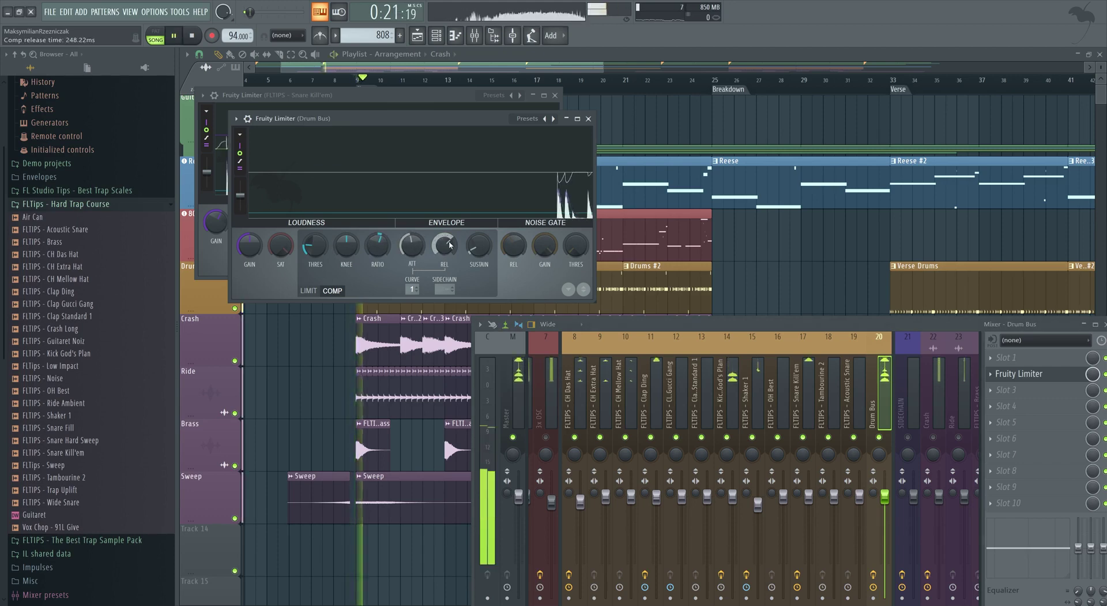
{"action": "key", "text": "space"}
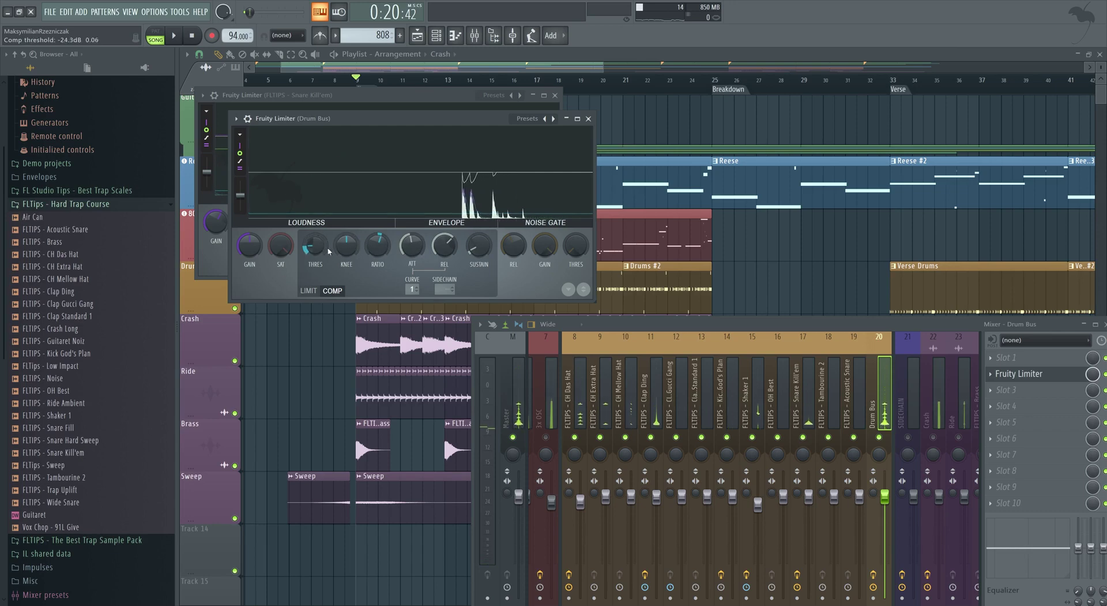
{"action": "key", "text": "space"}
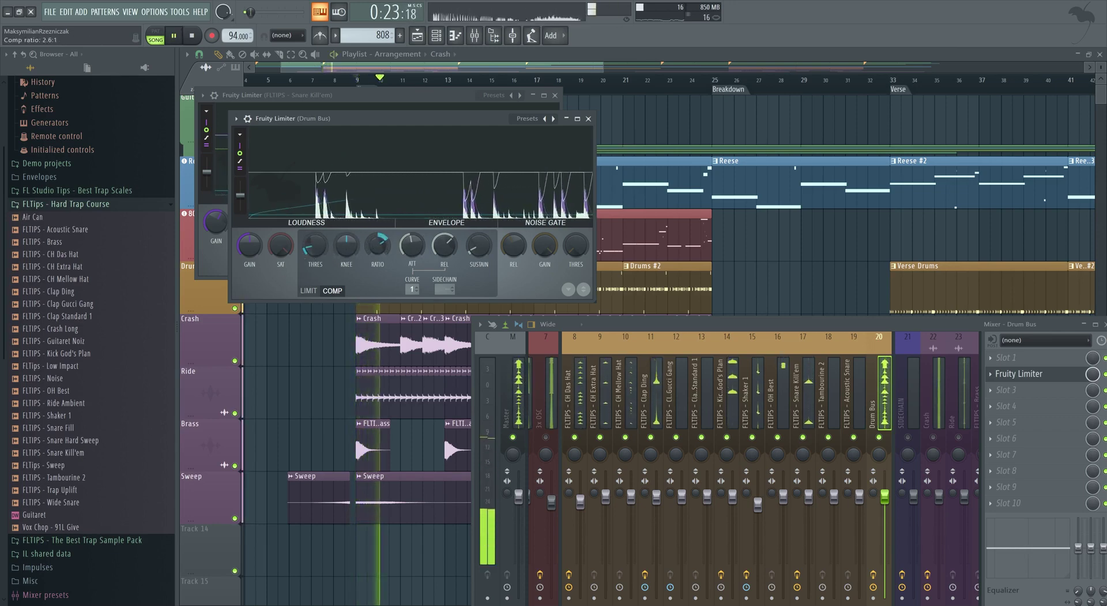
{"action": "left_click_drag", "start_coordinate": [371, 250], "coordinate": [370, 270]}
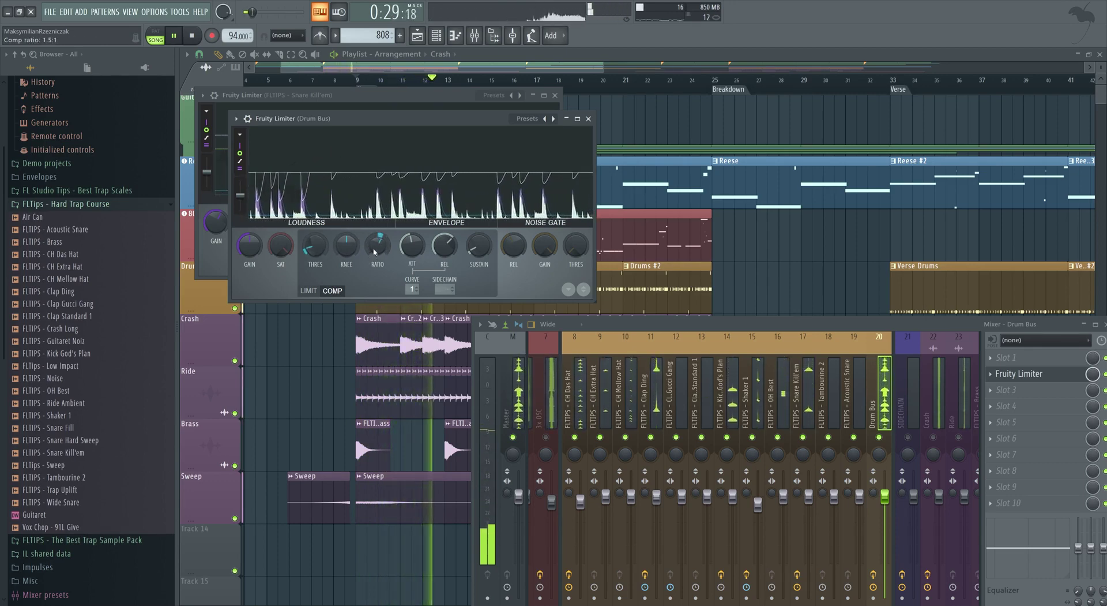
{"action": "left_click_drag", "start_coordinate": [258, 254], "coordinate": [258, 237]}
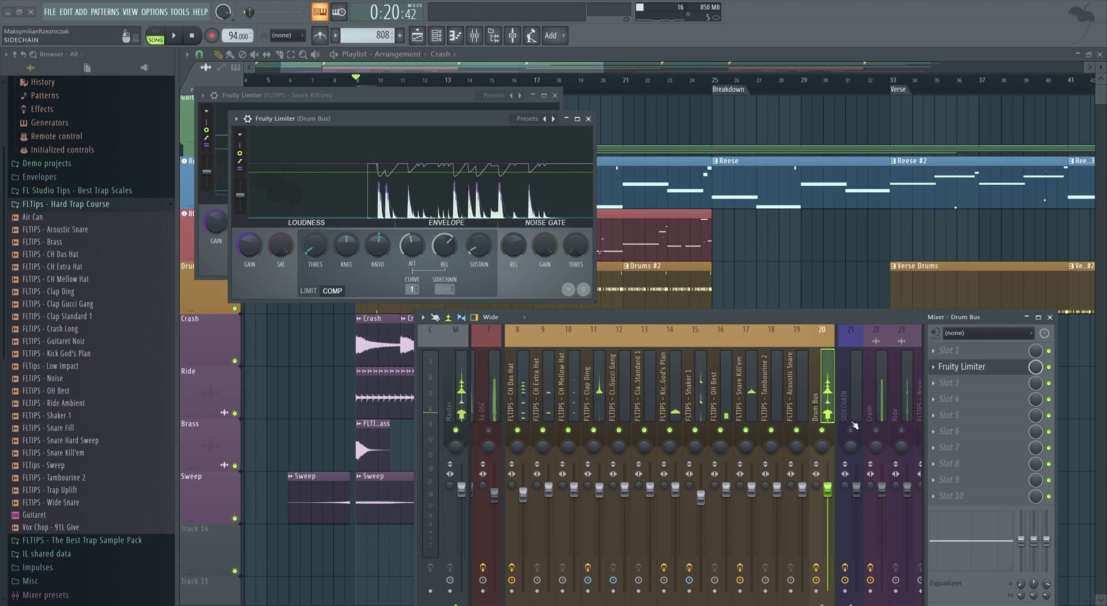
Play the full mix and review the compressors on Snare Kill'em and the Drum Bus
{"action": "key", "text": "space"}
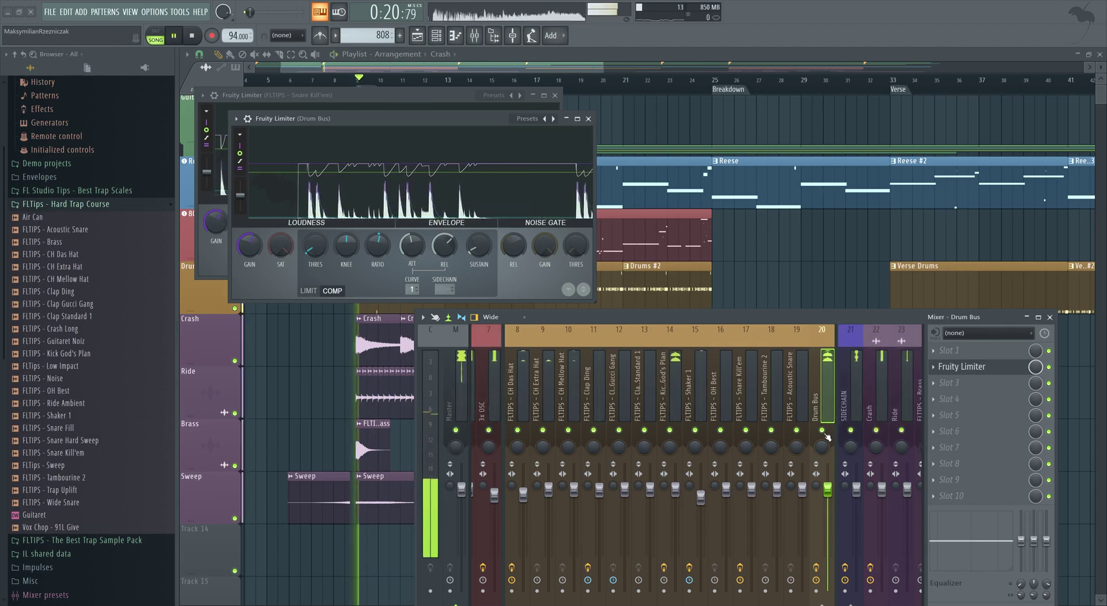
{"action": "key", "text": "Escape"}
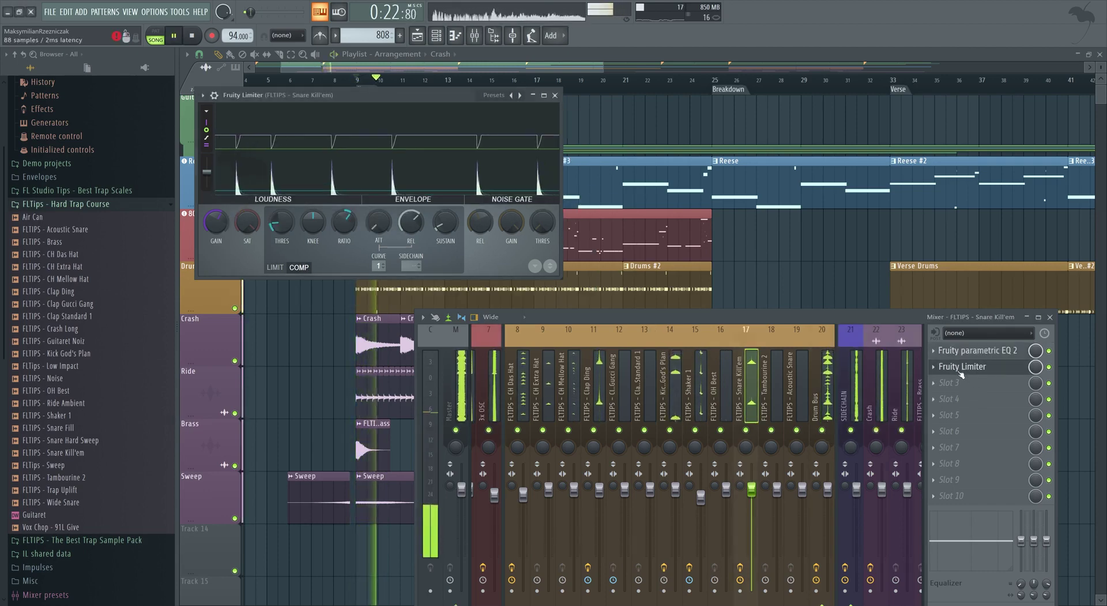
{"action": "key", "text": "Escape"}
{"action": "left_click", "coordinate": [961, 386]}
{"action": "key", "text": "Escape"}
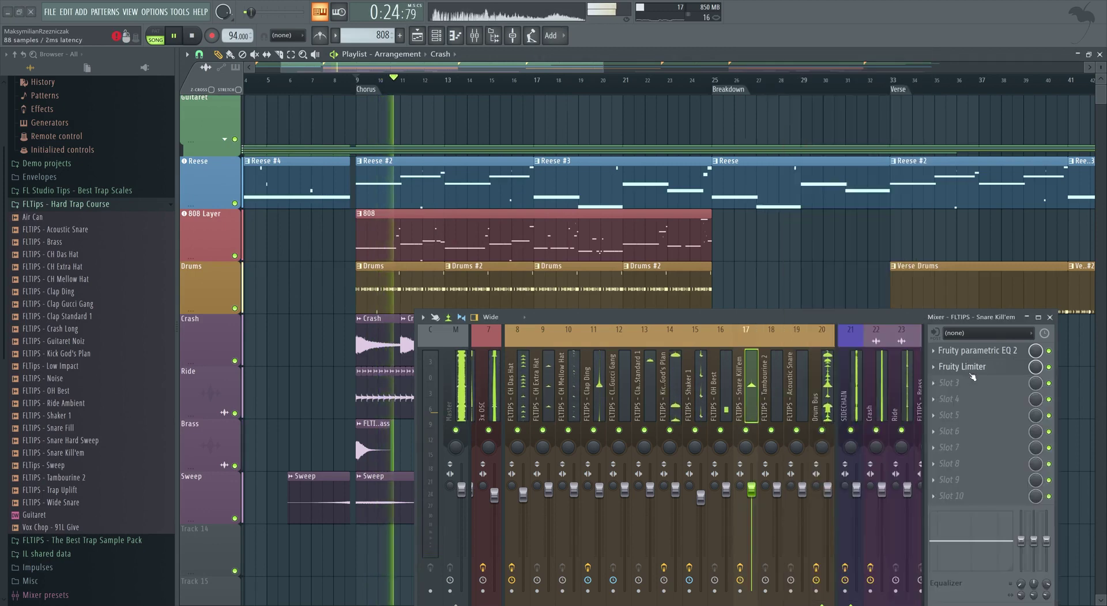
{"action": "left_click", "coordinate": [826, 393]}
{"action": "left_click", "coordinate": [961, 366]}
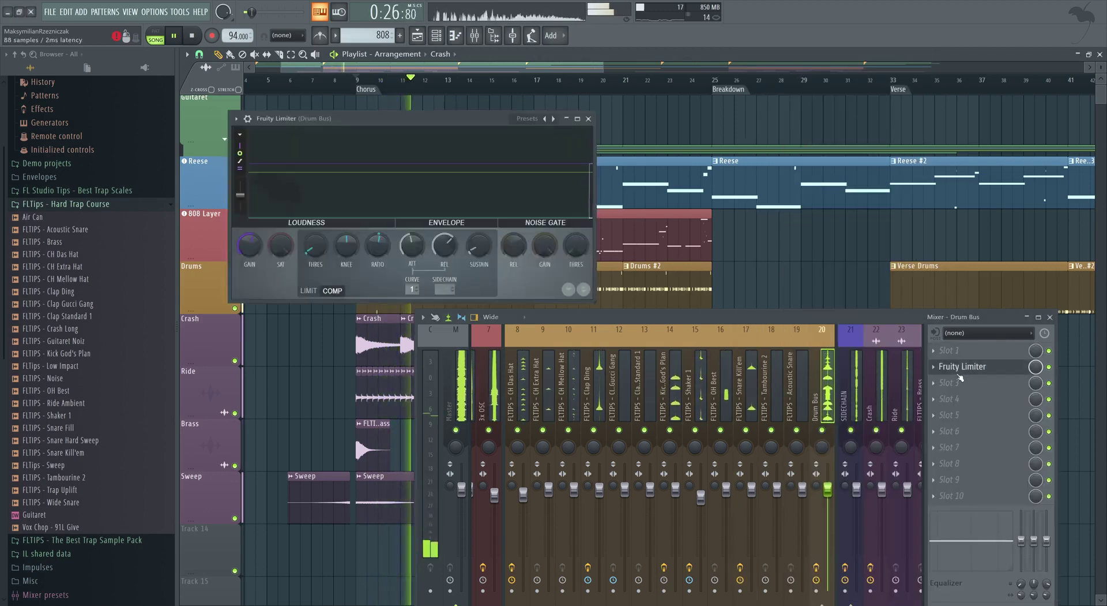
{"action": "left_click", "coordinate": [961, 366]}
Load Fruity Parametric EQ 2 in slot 2 of Clap Gucci Gang, cut the lows and lower a high shelf at about 6225 Hz
{"action": "left_click", "coordinate": [961, 366]}
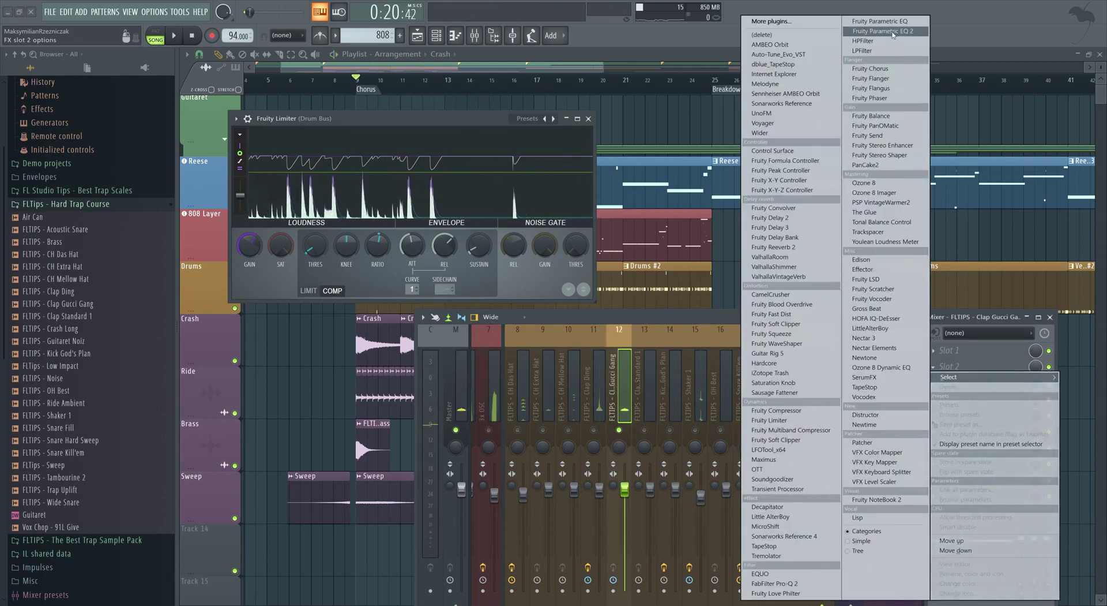
{"action": "left_click", "coordinate": [872, 31]}
{"action": "left_click_drag", "start_coordinate": [576, 317], "coordinate": [594, 359]}
{"action": "left_click_drag", "start_coordinate": [461, 185], "coordinate": [445, 134]}
{"action": "left_click_drag", "start_coordinate": [326, 267], "coordinate": [392, 227]}
{"action": "scroll", "coordinate": [326, 228], "scroll_direction": "down", "scroll_amount": 3}
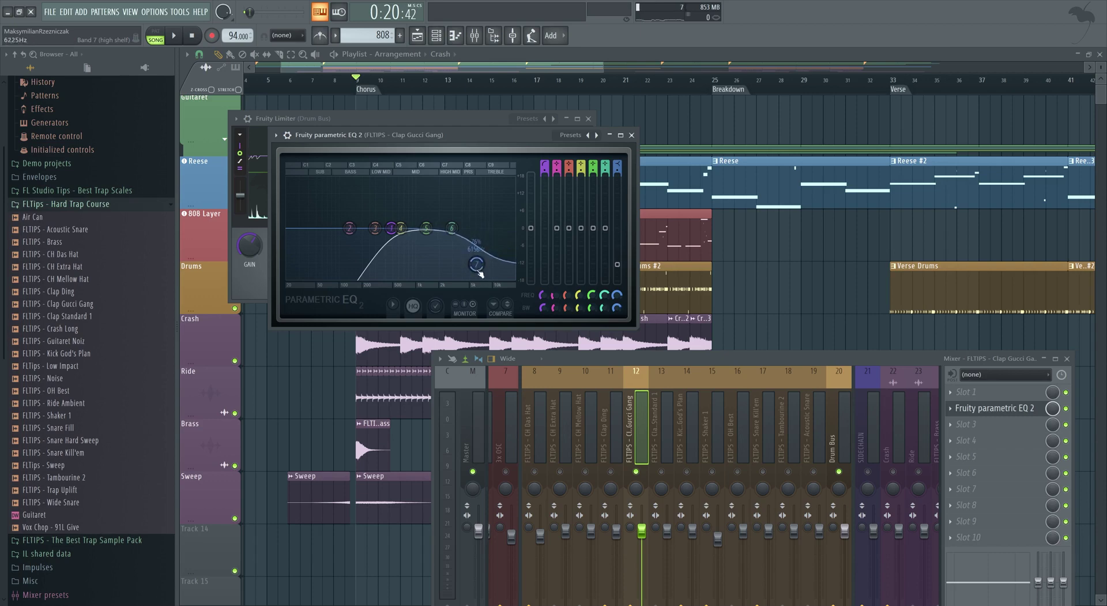
Load Fruity Limiter in slot 3 of Clap Gucci Gang in compressor mode with a threshold of about -22 dB and a raised ratio
{"action": "left_click", "coordinate": [971, 425]}
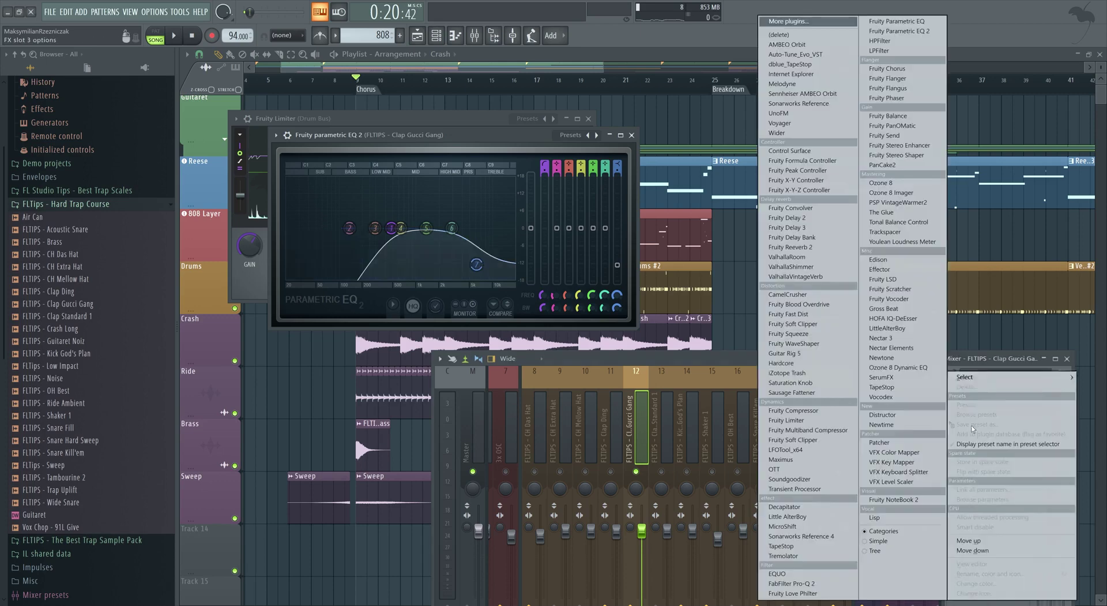
{"action": "left_click", "coordinate": [798, 420]}
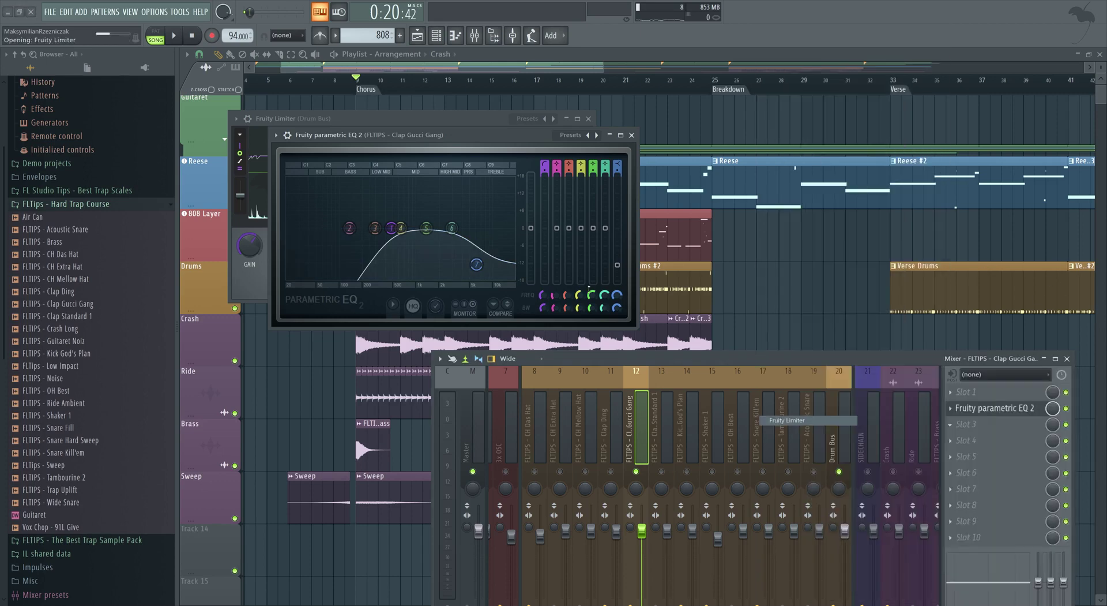
{"action": "left_click", "coordinate": [283, 252]}
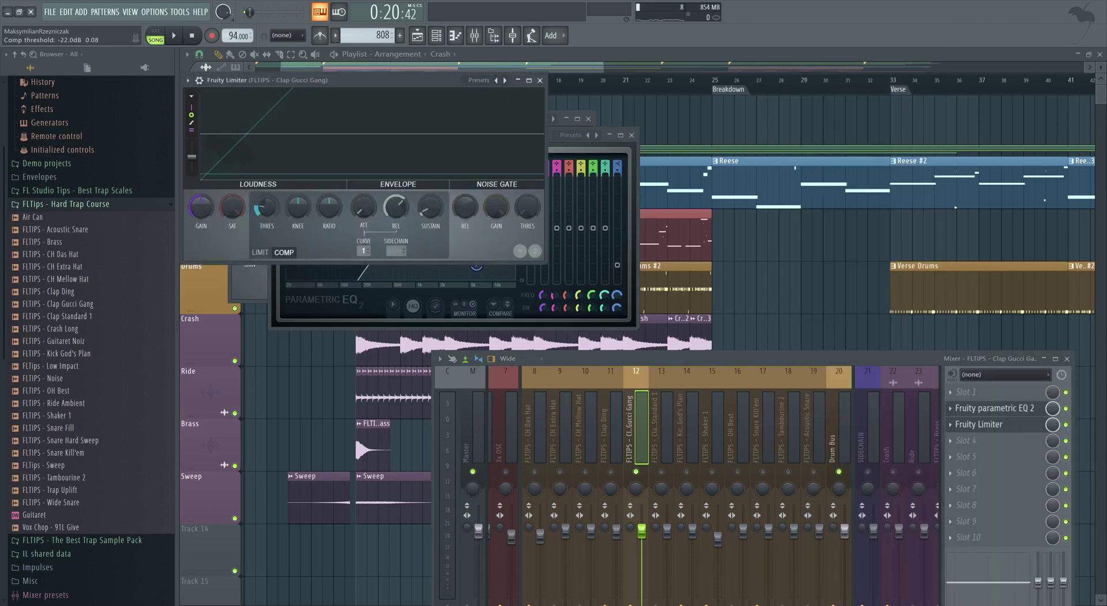
{"action": "left_click_drag", "start_coordinate": [327, 204], "coordinate": [327, 191]}
{"action": "key", "text": "space"}
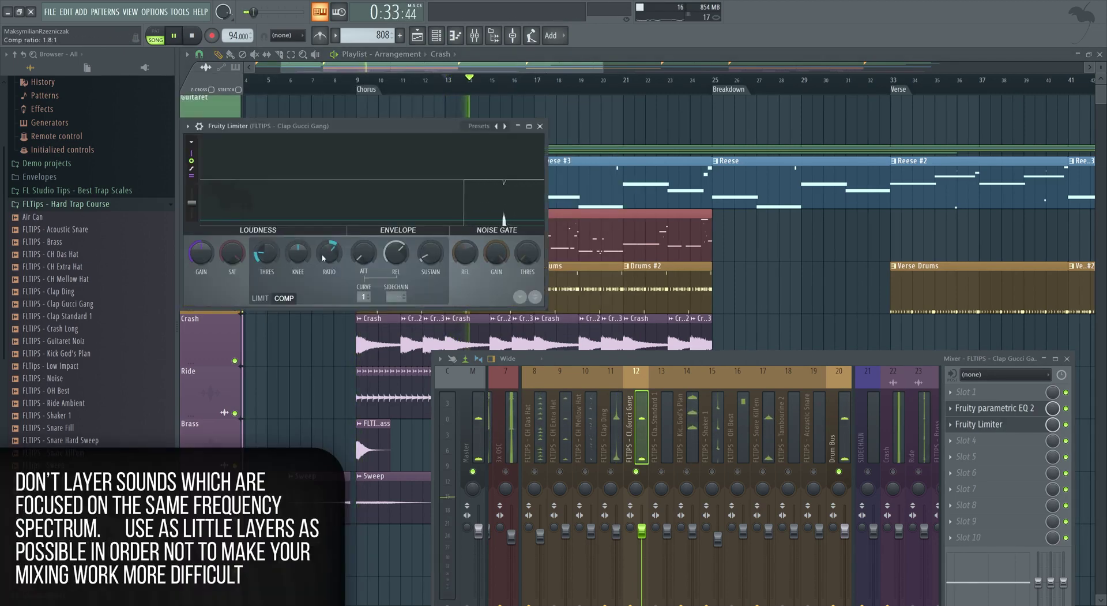
{"action": "scroll", "coordinate": [323, 258], "scroll_direction": "up", "scroll_amount": 5}
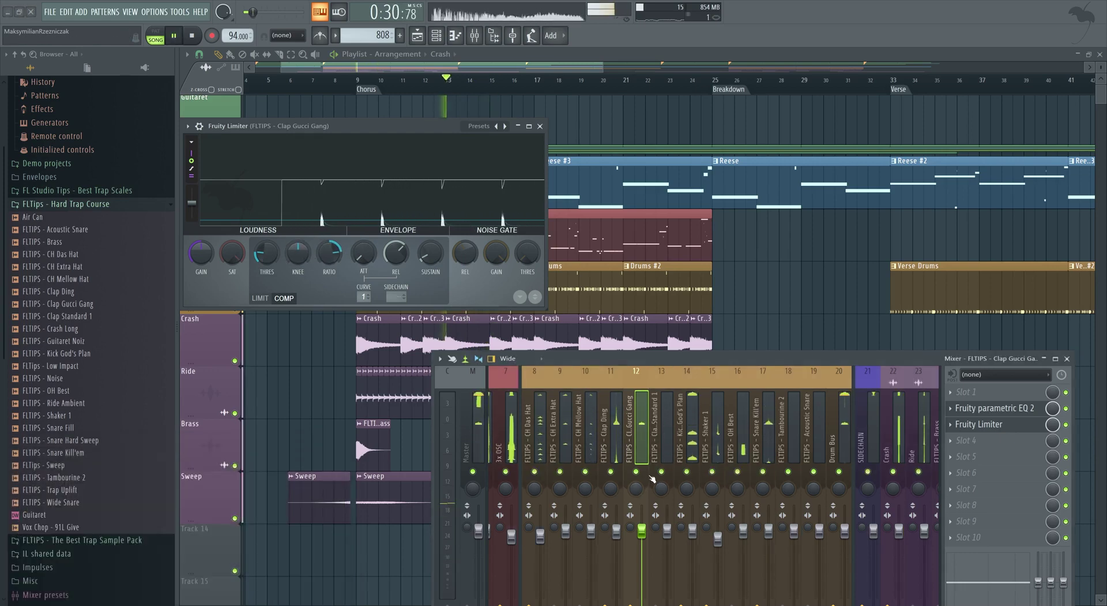
Reopen the Drum Bus compressor during playback, set its threshold to about -27.2 dB and adjust the gain
{"action": "left_click", "coordinate": [843, 427]}
{"action": "left_click_drag", "start_coordinate": [980, 358], "coordinate": [991, 230]}
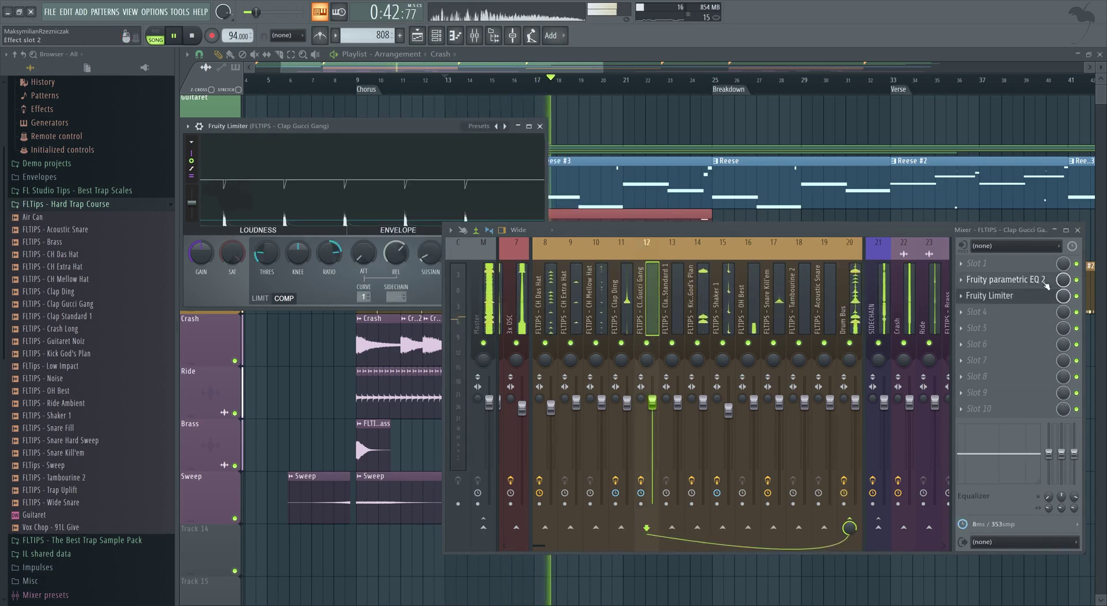
{"action": "left_click", "coordinate": [1036, 281]}
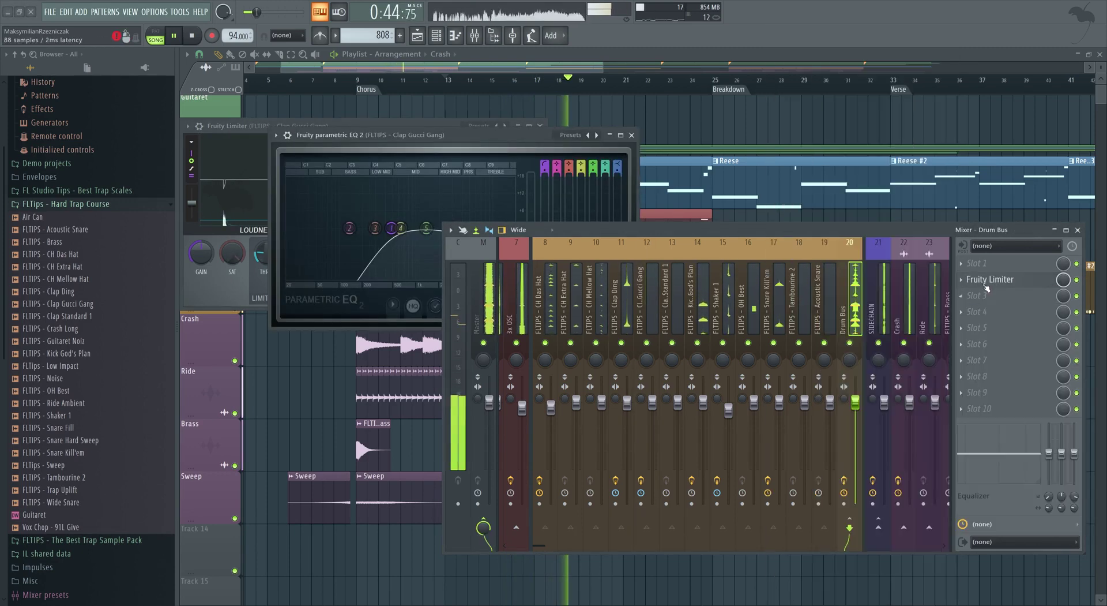
{"action": "left_click", "coordinate": [988, 281]}
{"action": "left_click_drag", "start_coordinate": [439, 122], "coordinate": [402, 109]}
{"action": "left_click_drag", "start_coordinate": [577, 230], "coordinate": [607, 280]}
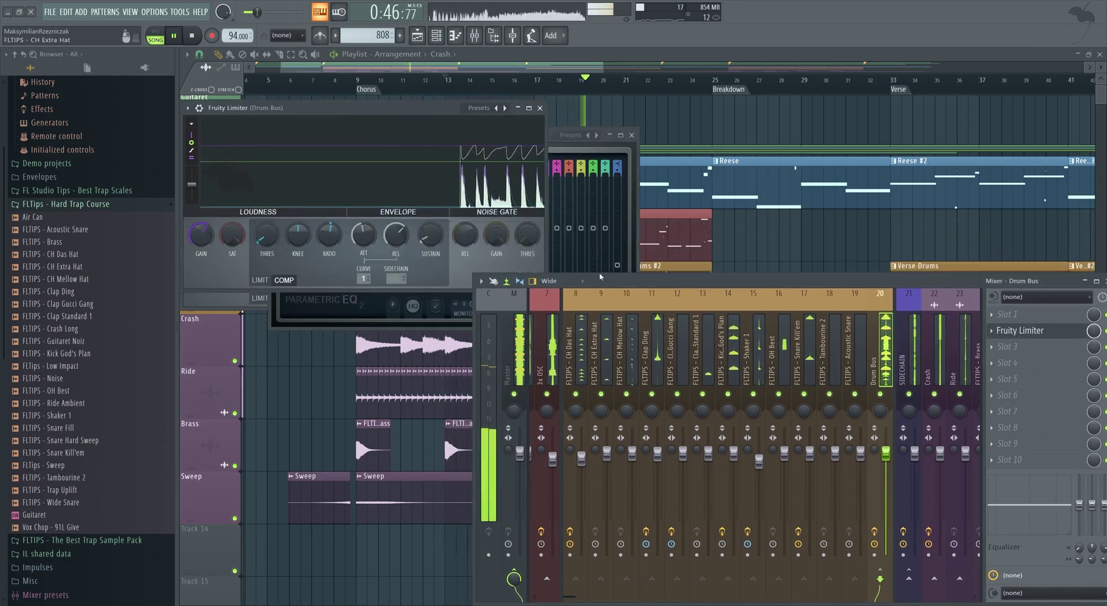
{"action": "left_click_drag", "start_coordinate": [402, 111], "coordinate": [414, 110]}
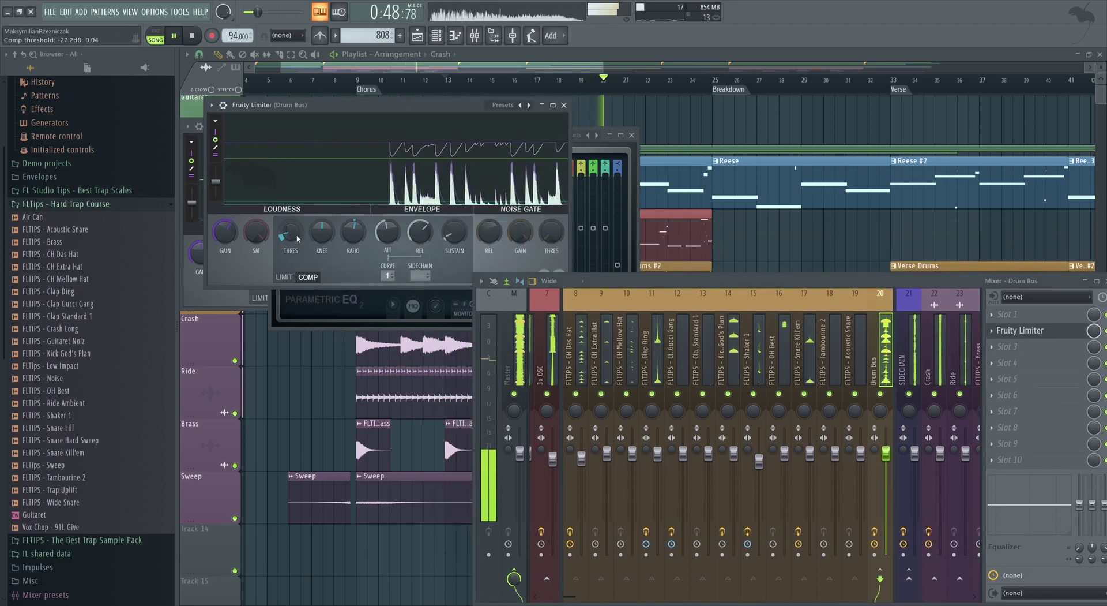
{"action": "left_click_drag", "start_coordinate": [225, 237], "coordinate": [225, 234]}
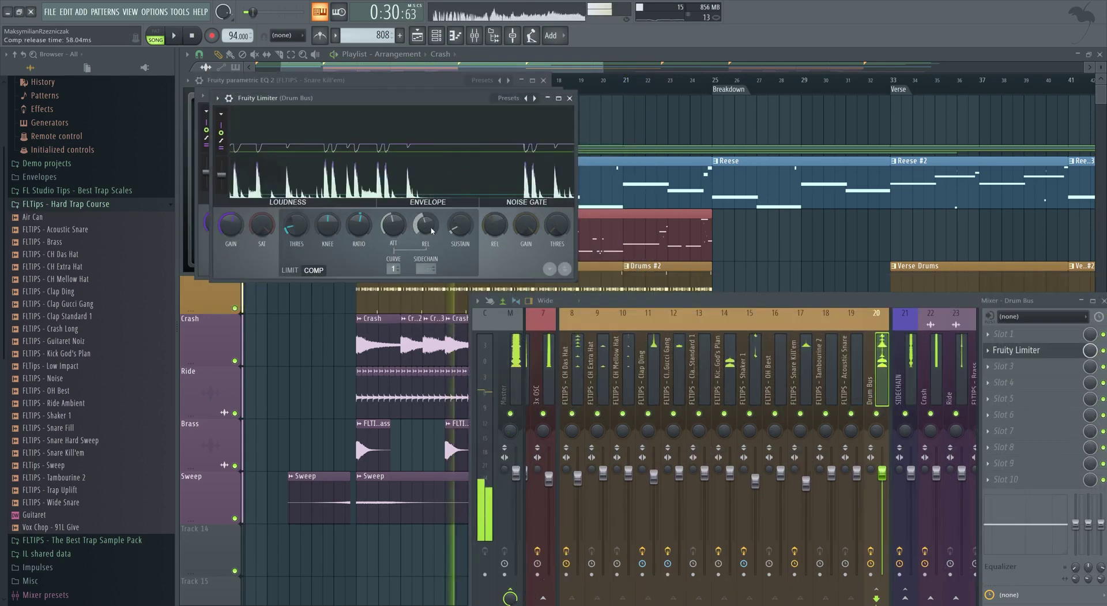
Shorten the Drum Bus compressor's release to about 17.9 ms, increase the ratio and raise the gain to about 5 dB during playback
{"action": "left_click_drag", "start_coordinate": [435, 102], "coordinate": [441, 111]}
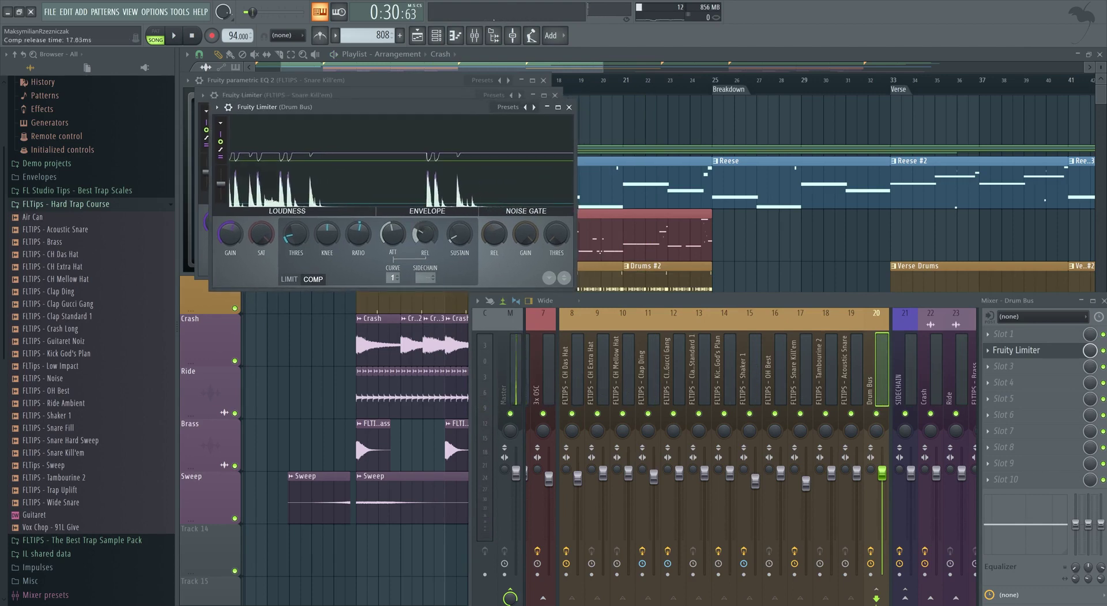
{"action": "key", "text": "space"}
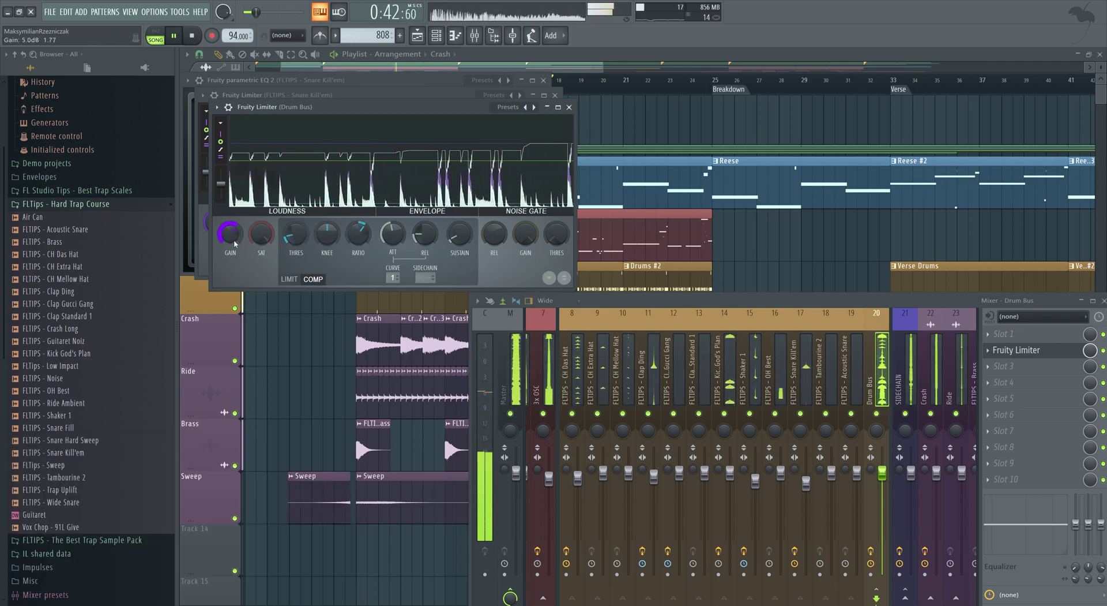
{"action": "left_click", "coordinate": [820, 386]}
{"action": "key", "text": "space"}
Load Fruity Reeverb 2 in slot 2 of Snare Kill'em, set low cut to about 745 Hz and wet level to about 86%, and audition it
{"action": "left_click", "coordinate": [806, 386]}
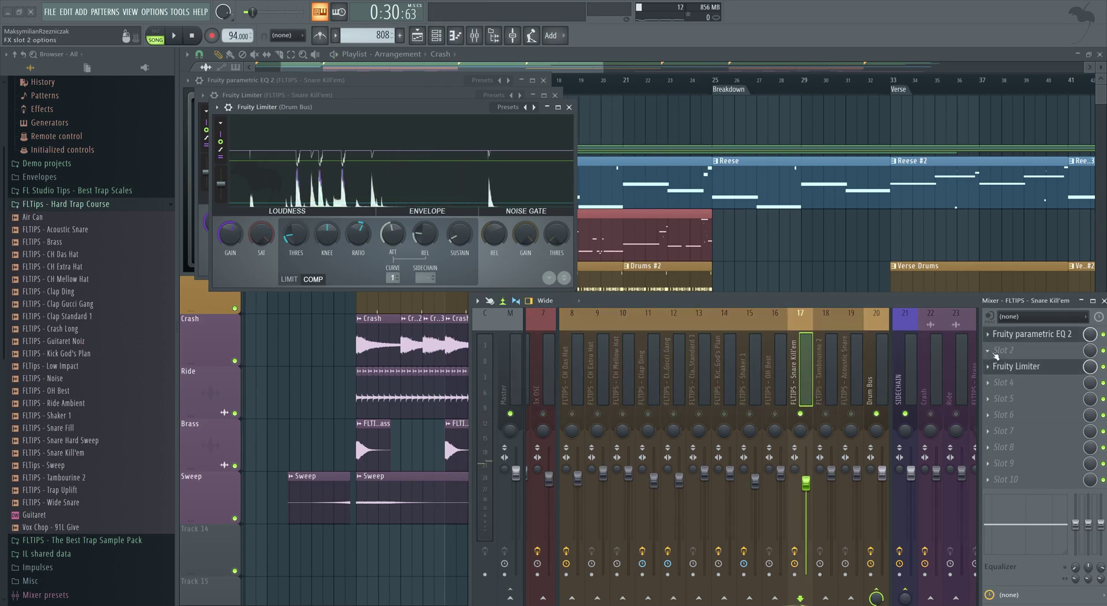
{"action": "left_click", "coordinate": [994, 352]}
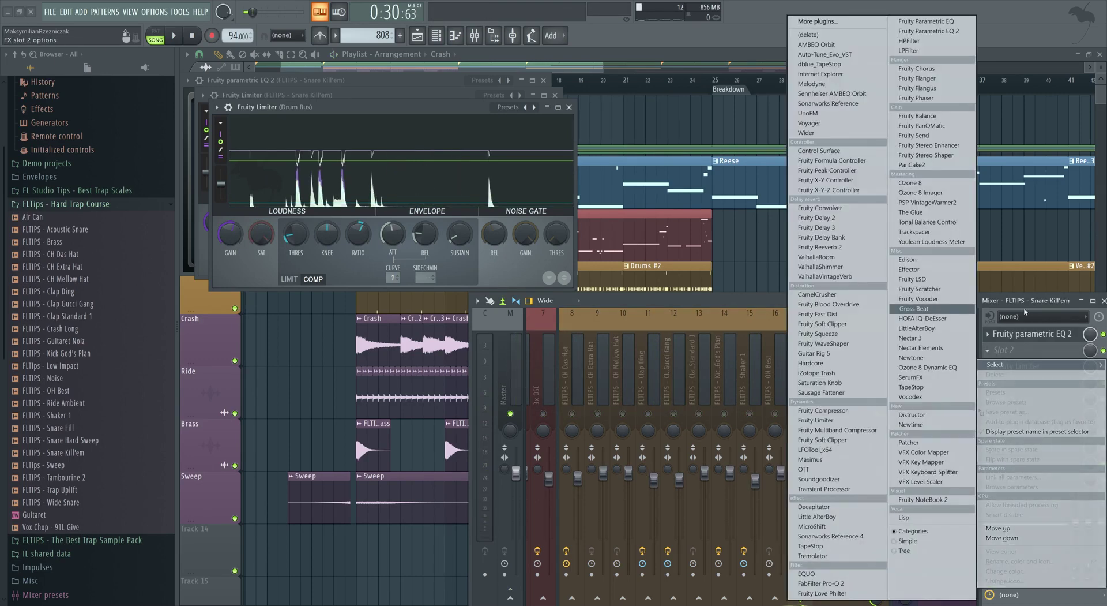
{"action": "left_click", "coordinate": [813, 248]}
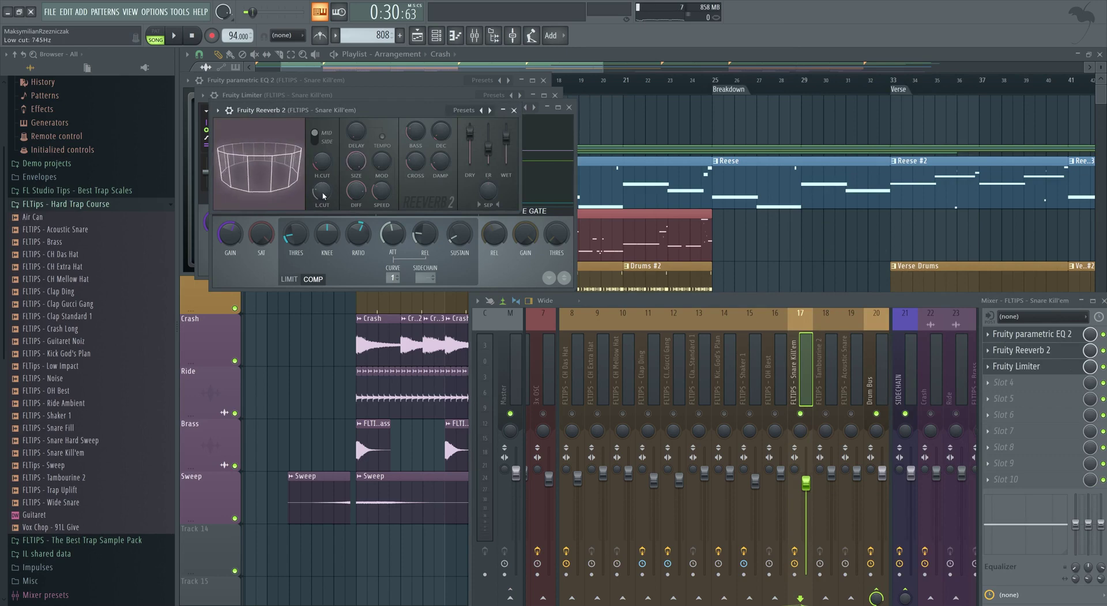
{"action": "key", "text": "space"}
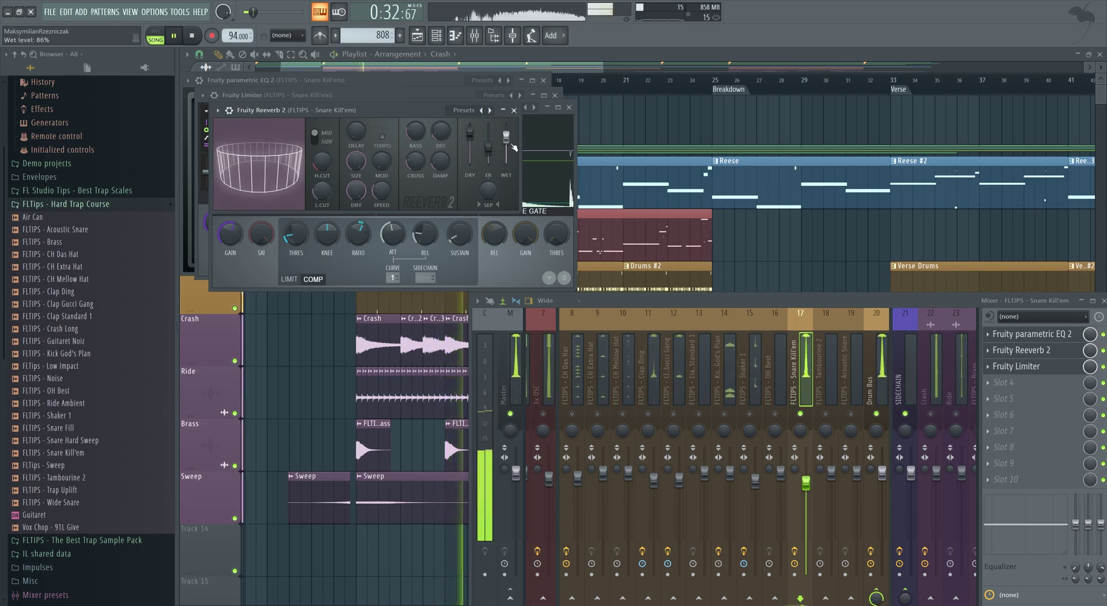
{"action": "left_click_drag", "start_coordinate": [447, 142], "coordinate": [448, 139]}
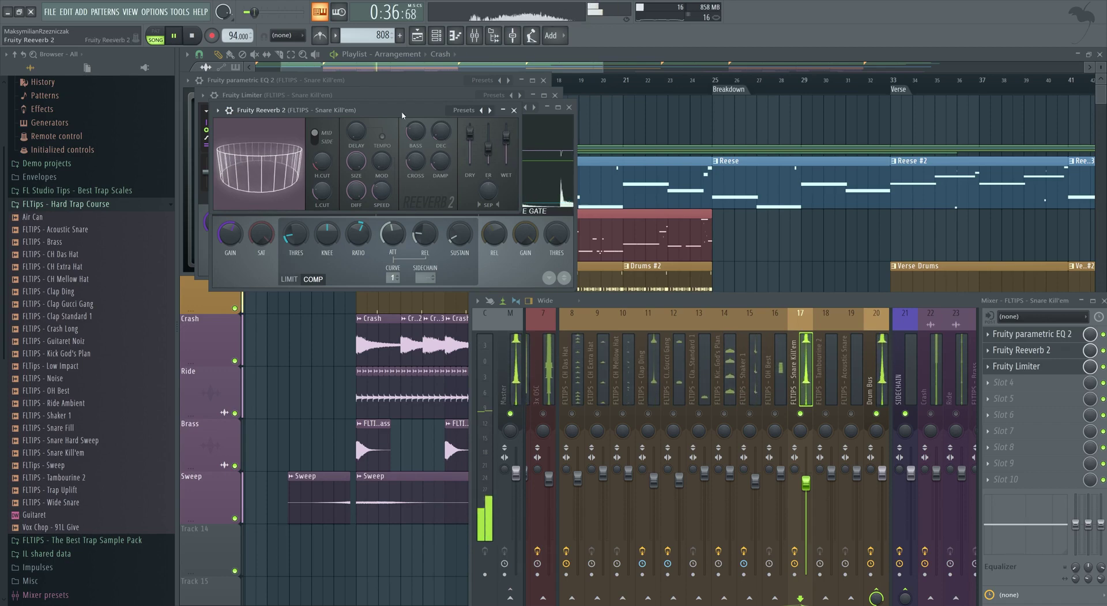
{"action": "left_click_drag", "start_coordinate": [436, 113], "coordinate": [432, 116]}
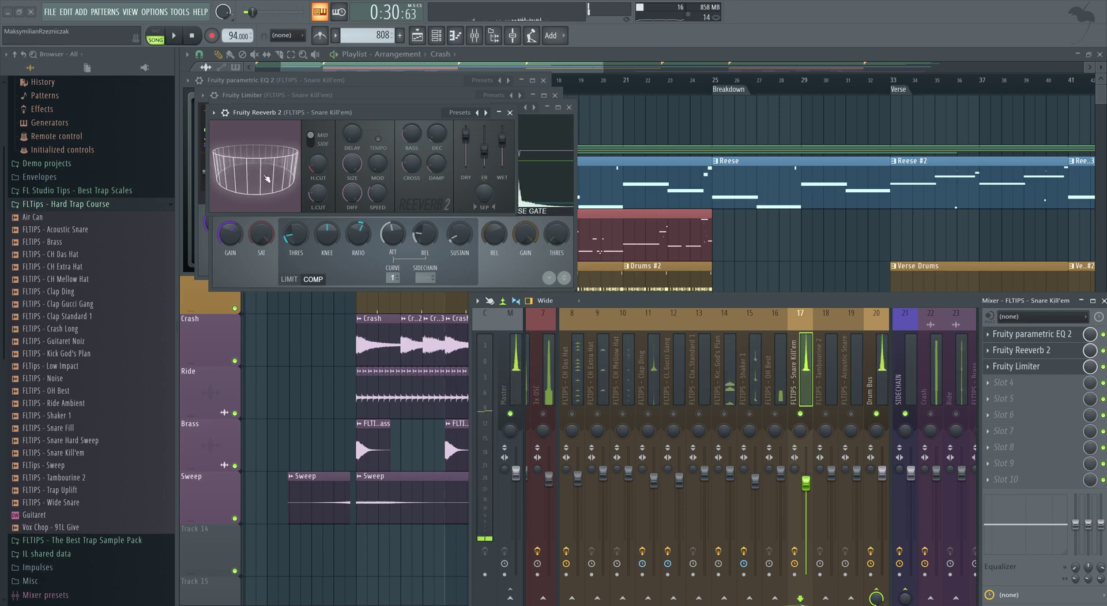
{"action": "key", "text": "space"}
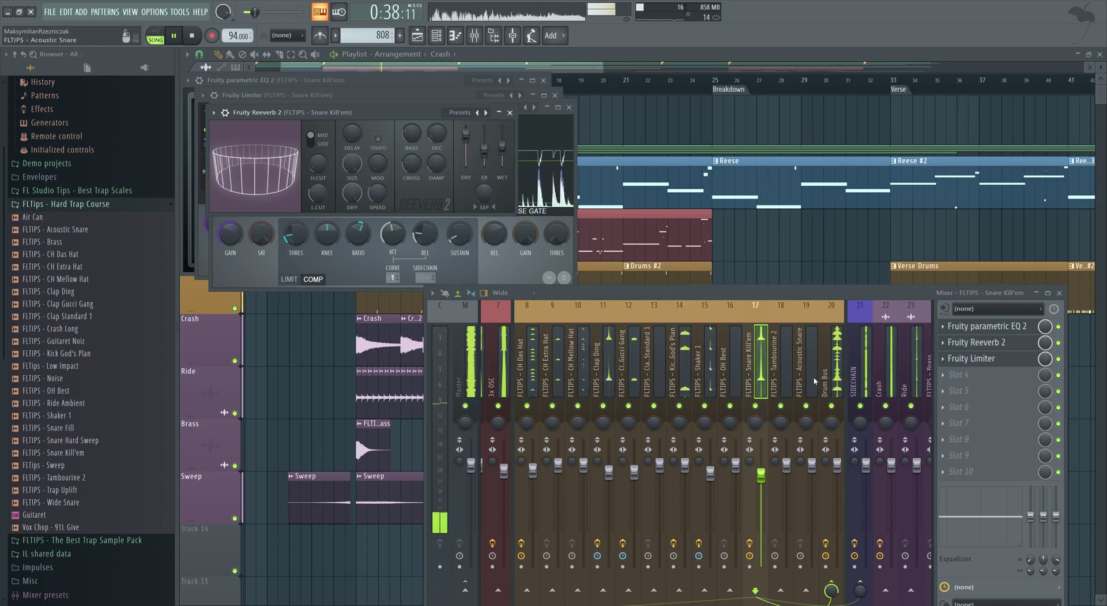
{"action": "key", "text": "space"}
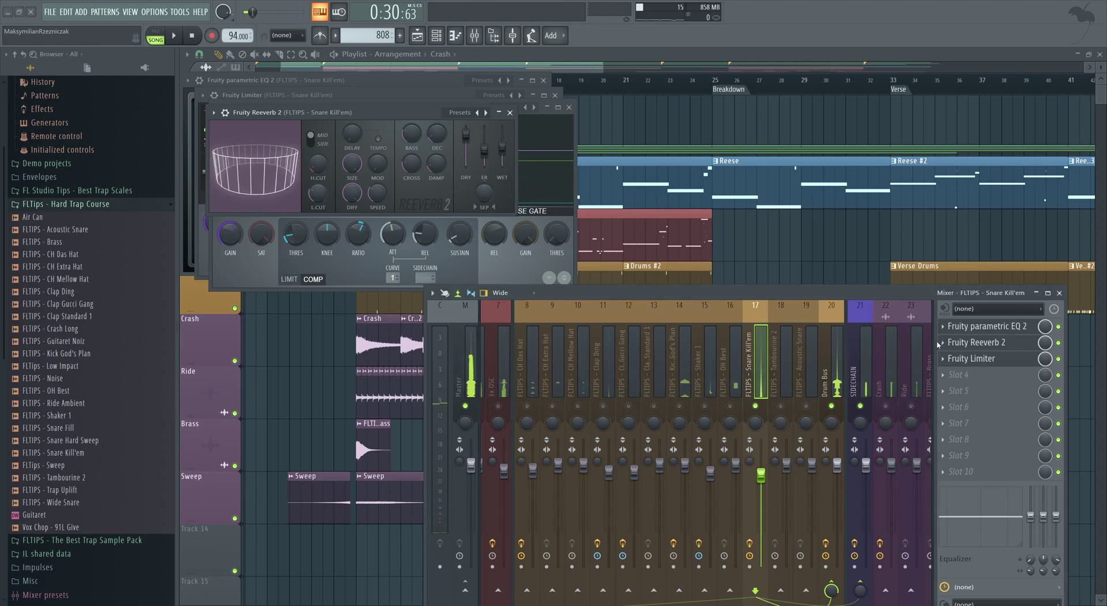
Replace the reverb in slot 2 of Snare Kill'em with Fruity Convolver and play the snare through it
{"action": "left_click", "coordinate": [977, 369]}
{"action": "mouse_move", "coordinate": [981, 354]}
{"action": "left_click", "coordinate": [818, 208]}
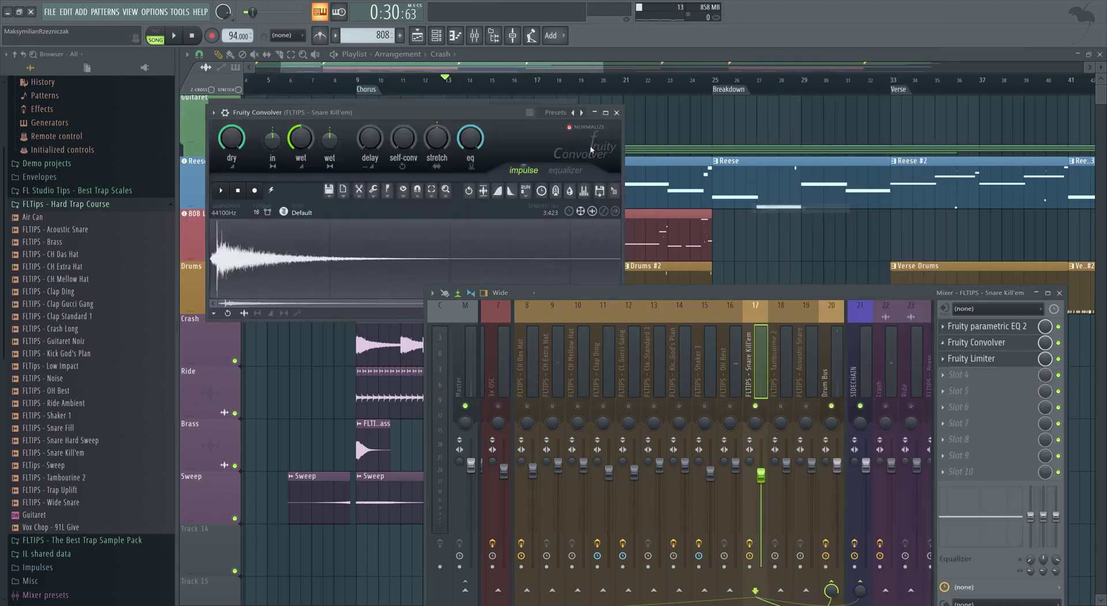
{"action": "key", "text": "space"}
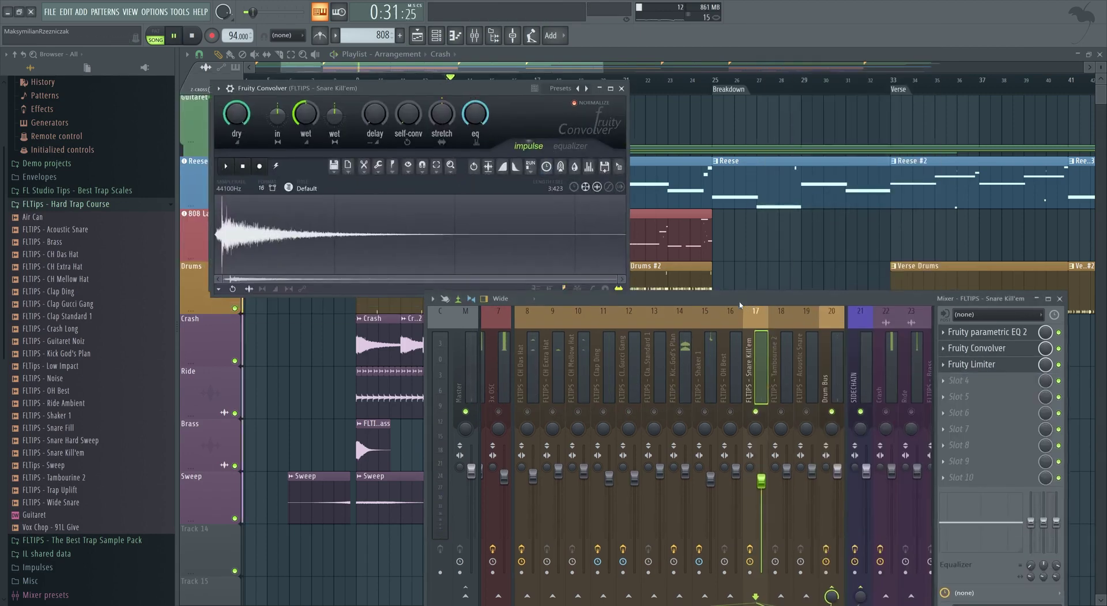
Step through Fruity Convolver's presets from White Noise through the auditorium and cafeteria impulses, auditioning the snare along the way
{"action": "left_click", "coordinate": [587, 88]}
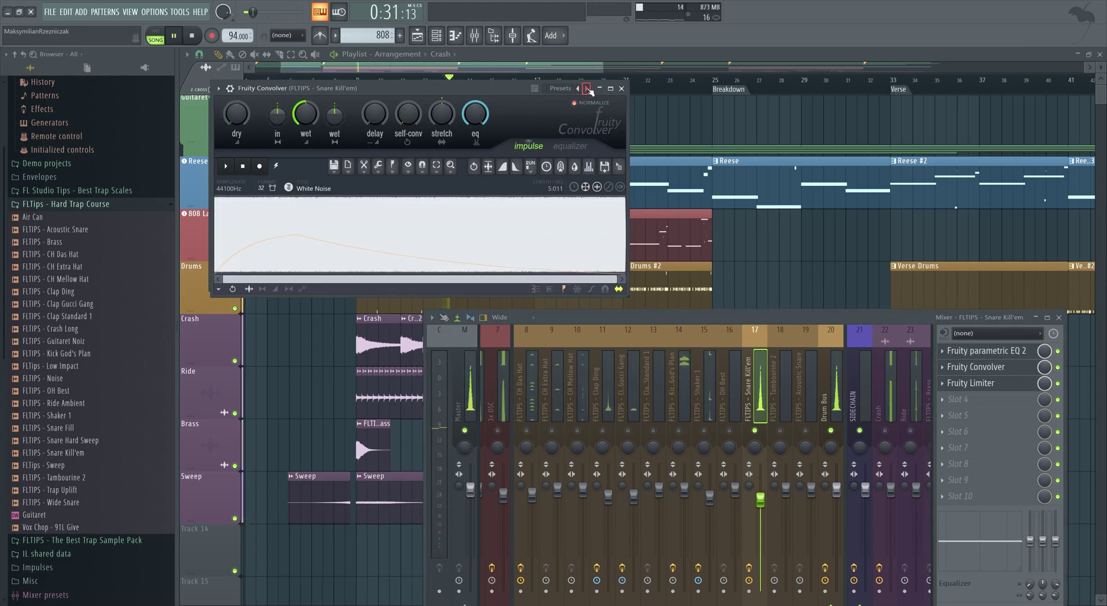
{"action": "key", "text": "space"}
{"action": "left_click", "coordinate": [587, 88]}
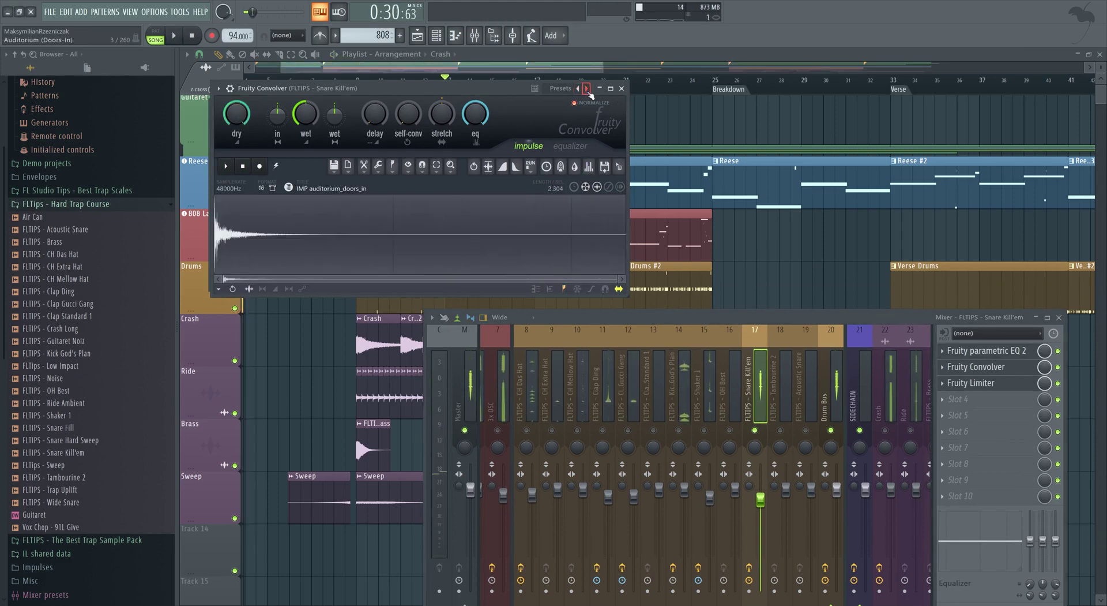
{"action": "key", "text": "space"}
{"action": "key", "text": "space"}
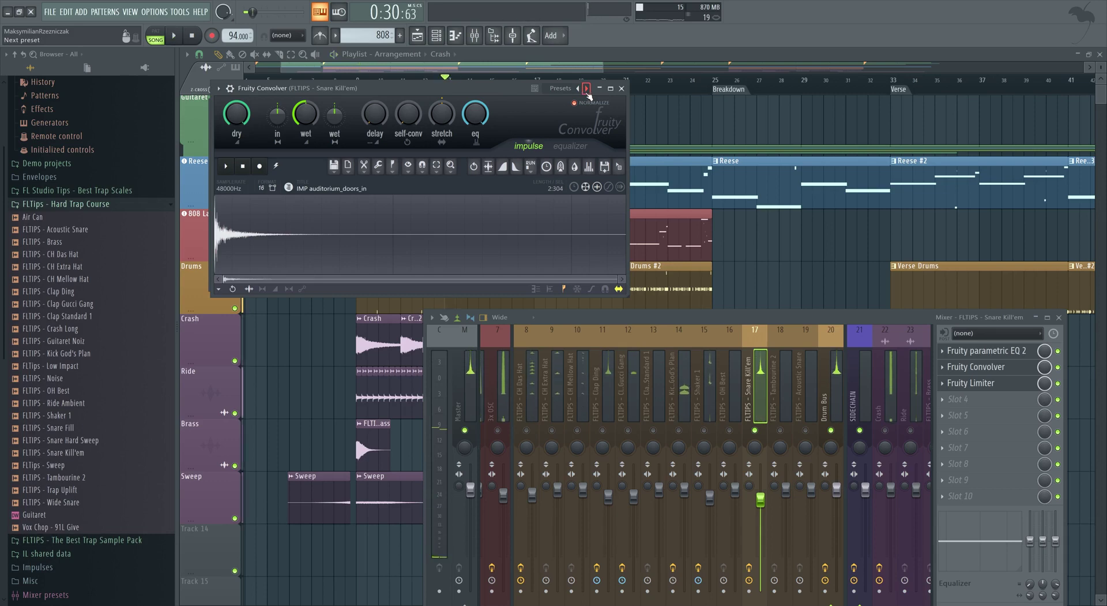
{"action": "left_click", "coordinate": [587, 89]}
{"action": "key", "text": "space"}
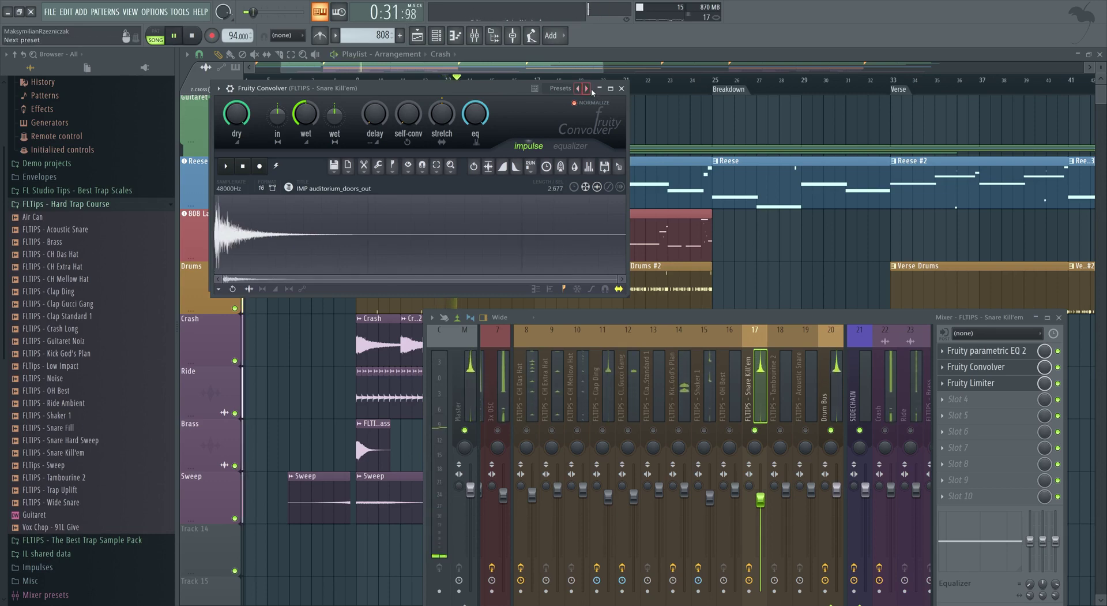
{"action": "key", "text": "space"}
{"action": "left_click", "coordinate": [587, 88]}
{"action": "key", "text": "space"}
{"action": "key", "text": "space"}
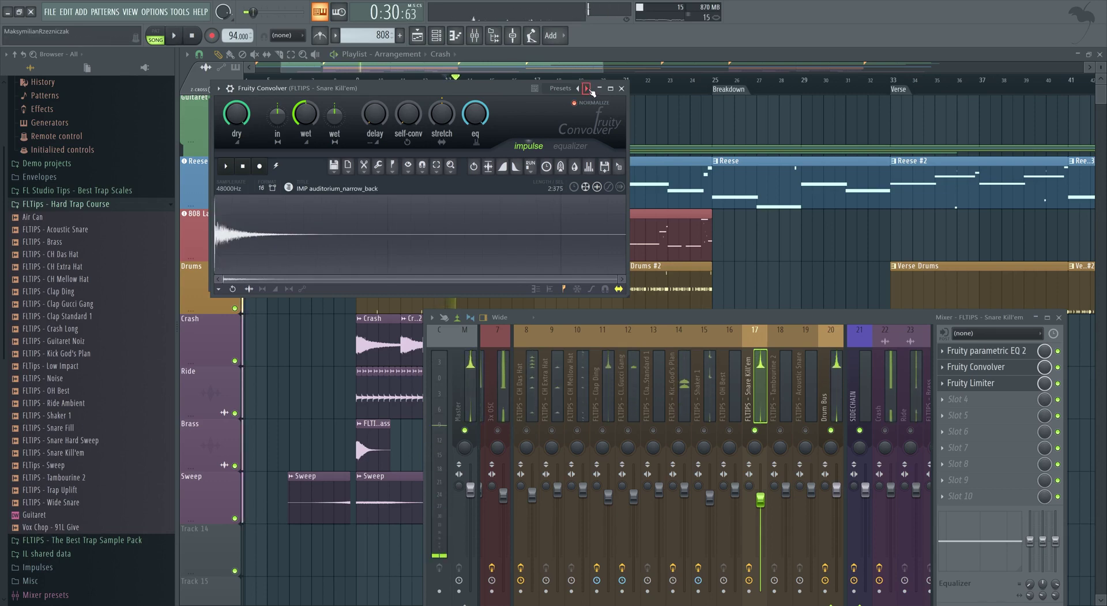
{"action": "left_click", "coordinate": [587, 88]}
{"action": "key", "text": "space"}
{"action": "key", "text": "space"}
{"action": "left_click", "coordinate": [588, 88]}
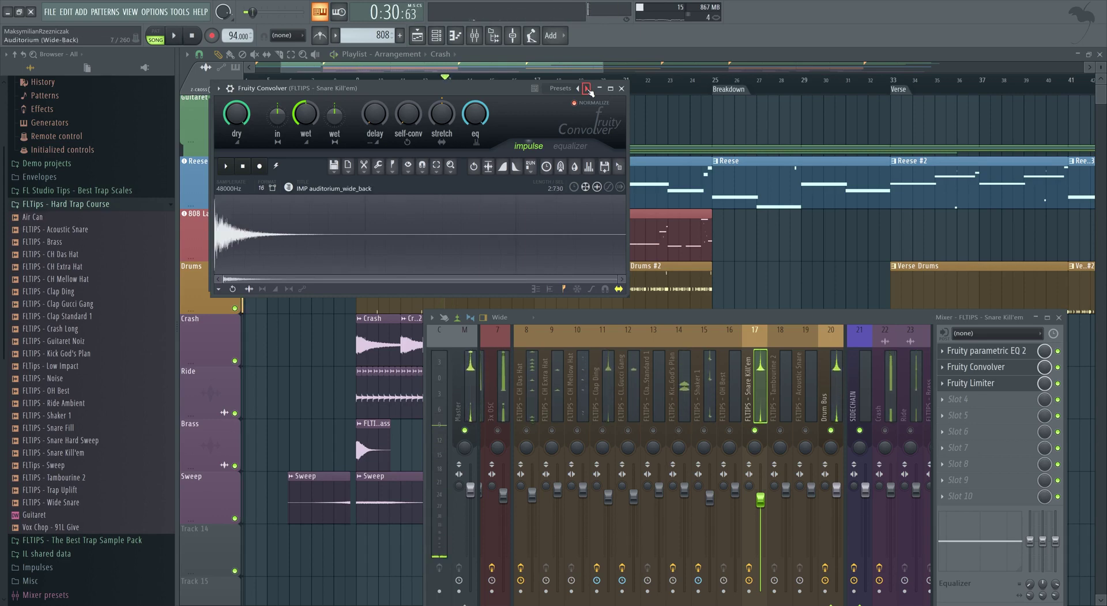
{"action": "key", "text": "space"}
{"action": "key", "text": "space"}
{"action": "left_click", "coordinate": [586, 88]}
{"action": "key", "text": "space"}
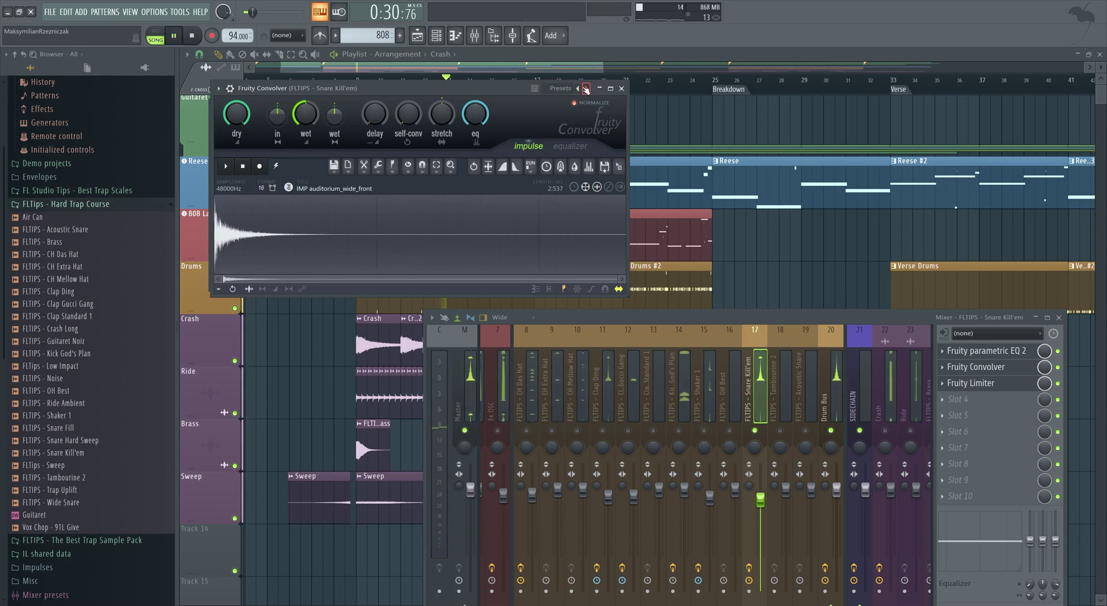
{"action": "key", "text": "space"}
{"action": "left_click", "coordinate": [587, 88]}
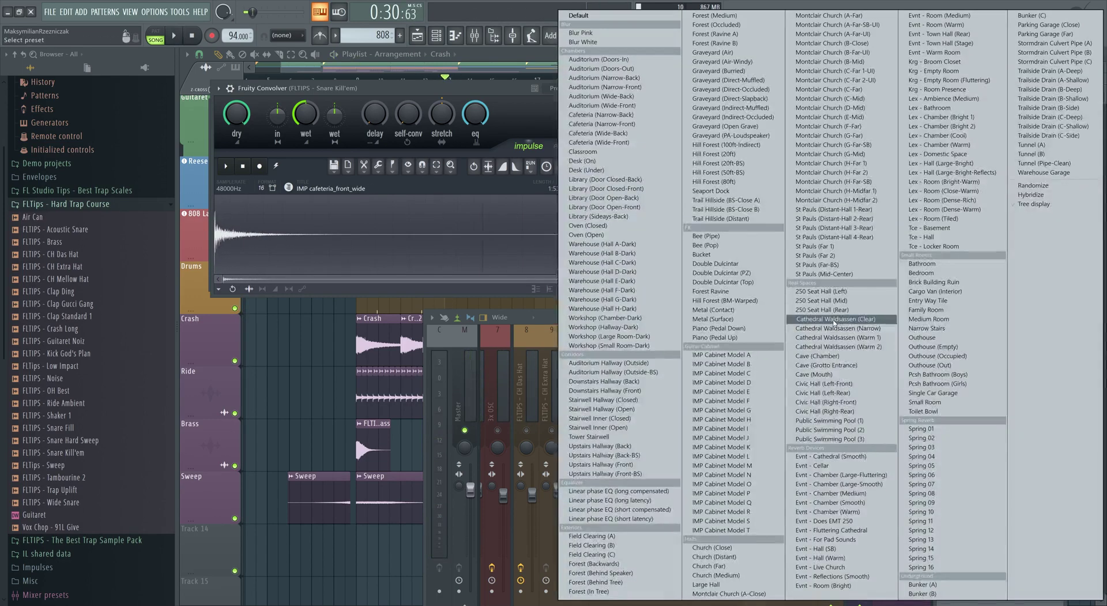
Load the Cathedral Waldsassen (Clear) impulse, switch to the Cathedral Waldsassen Warm 2 preset and play the snare through it
{"action": "left_click", "coordinate": [783, 297]}
{"action": "key", "text": "space"}
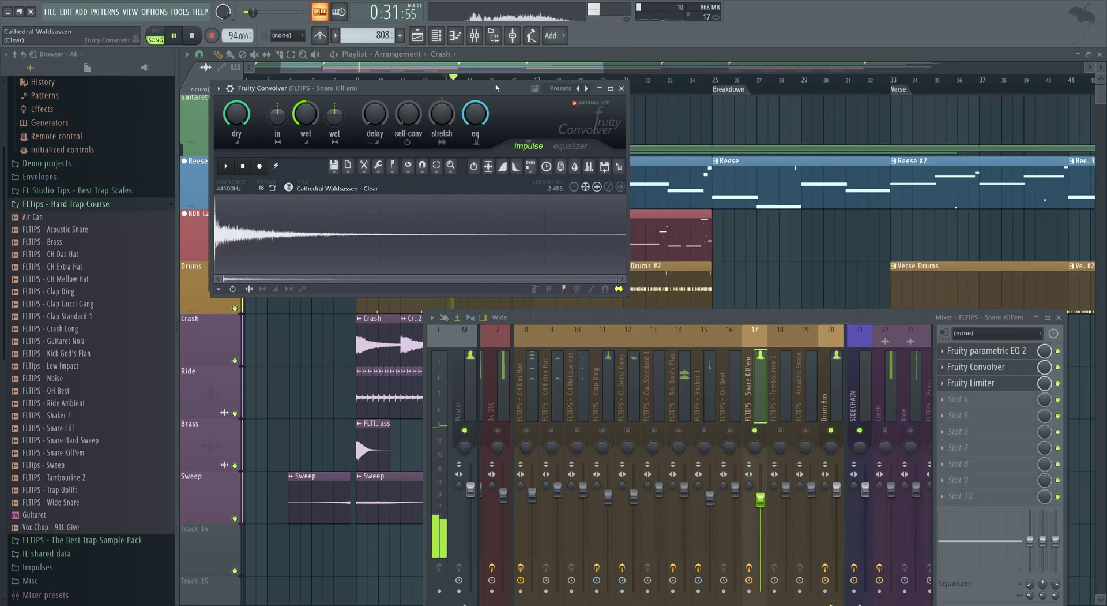
{"action": "key", "text": "space"}
{"action": "left_click", "coordinate": [587, 88]}
{"action": "left_click", "coordinate": [587, 88]}
{"action": "key", "text": "space"}
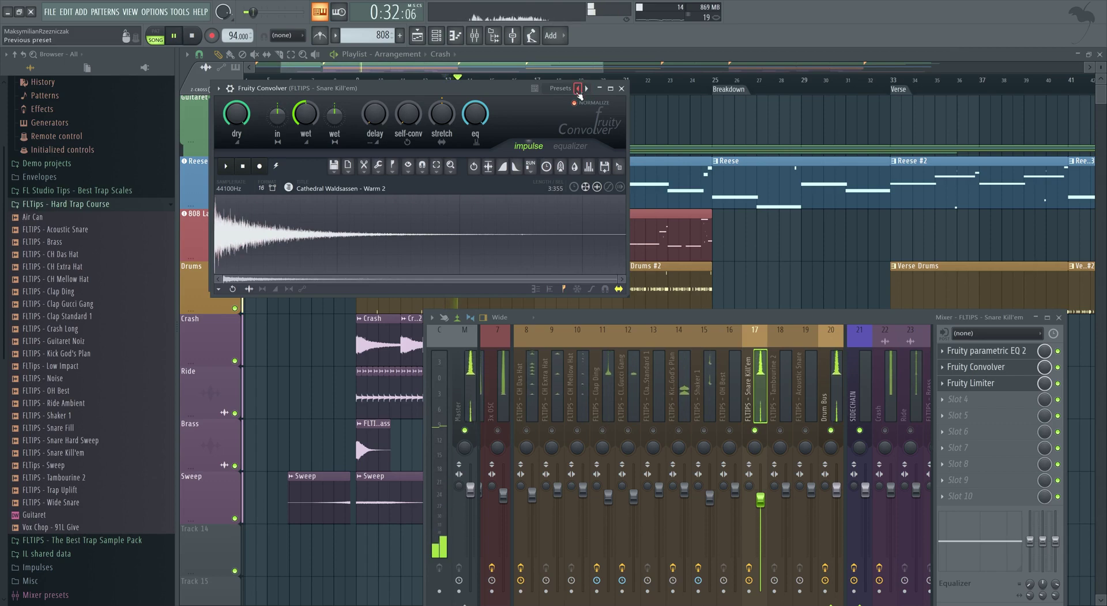
{"action": "key", "text": "space"}
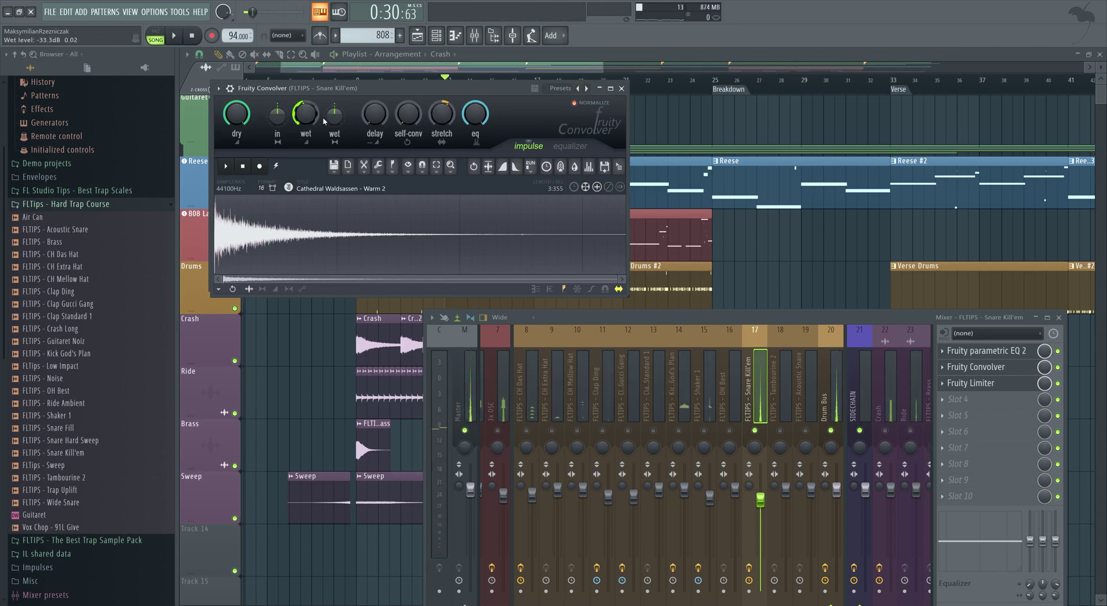
In the Convolver's equalizer, slope the reverb's highs down from about 2.7 kHz with a slight curve and audition the snare
{"action": "key", "text": "space"}
{"action": "left_click", "coordinate": [570, 146]}
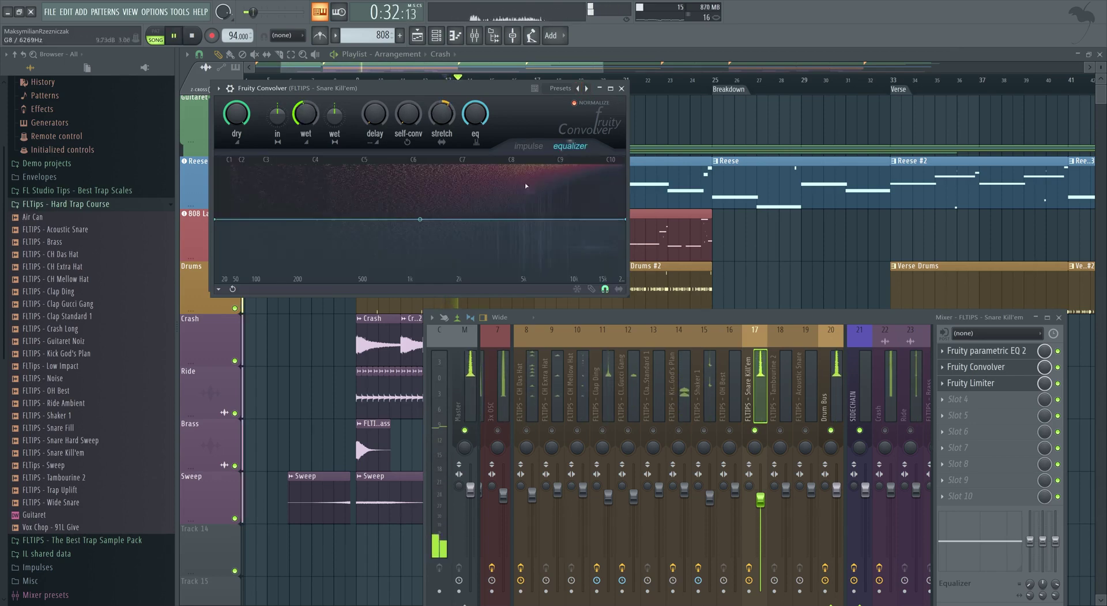
{"action": "key", "text": "space"}
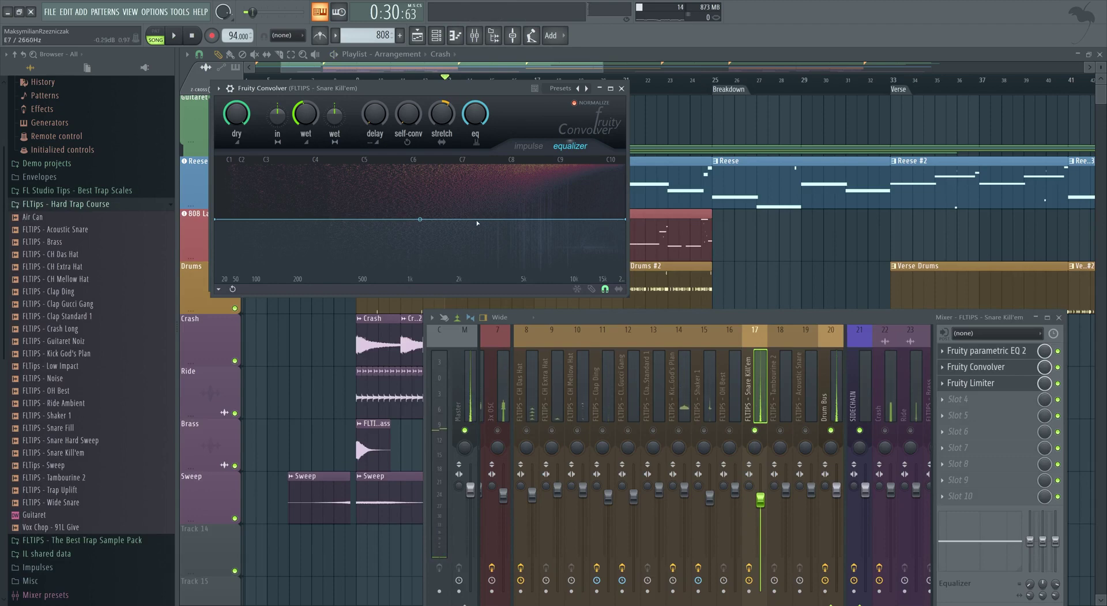
{"action": "left_click_drag", "start_coordinate": [625, 218], "coordinate": [626, 243]}
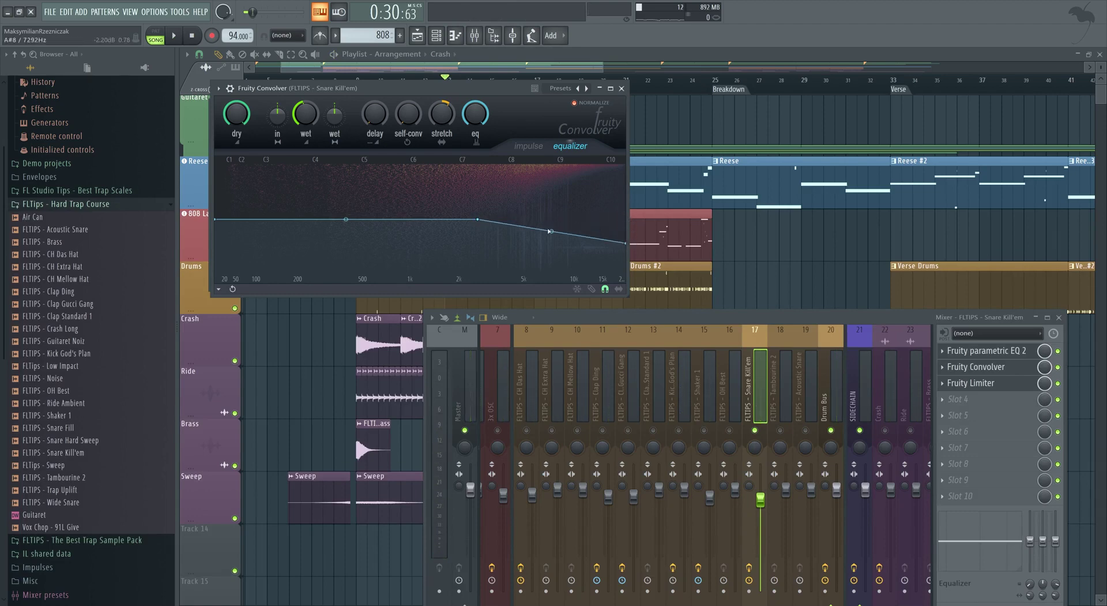
{"action": "left_click_drag", "start_coordinate": [552, 232], "coordinate": [552, 235]}
{"action": "key", "text": "space"}
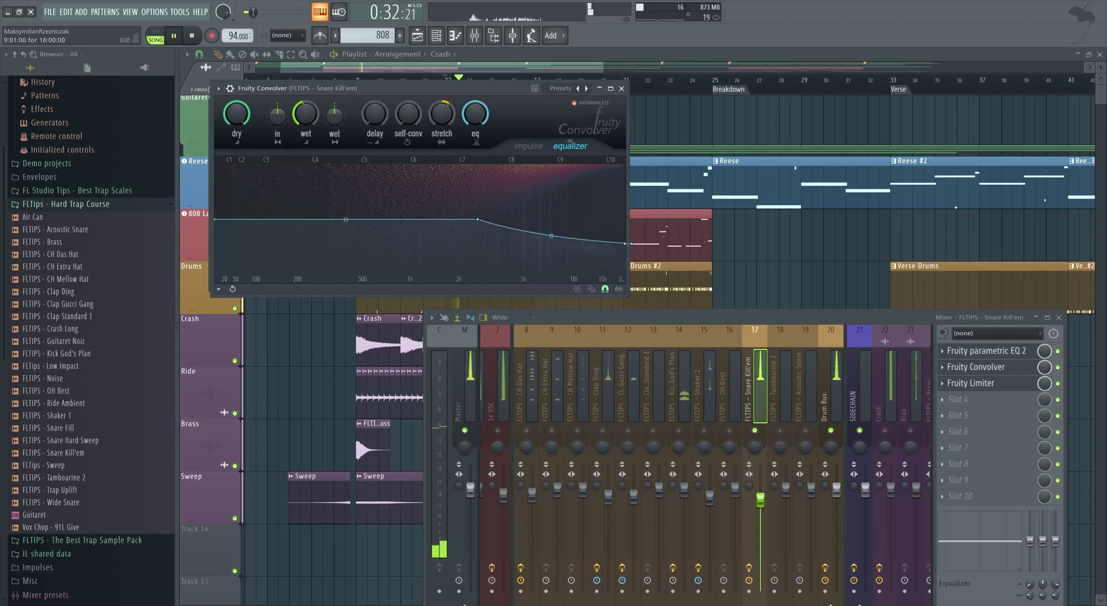
Add an equalizer point near 500 Hz, pull the low end to the floor and shape the rising slope during playback
{"action": "right_click", "coordinate": [364, 219]}
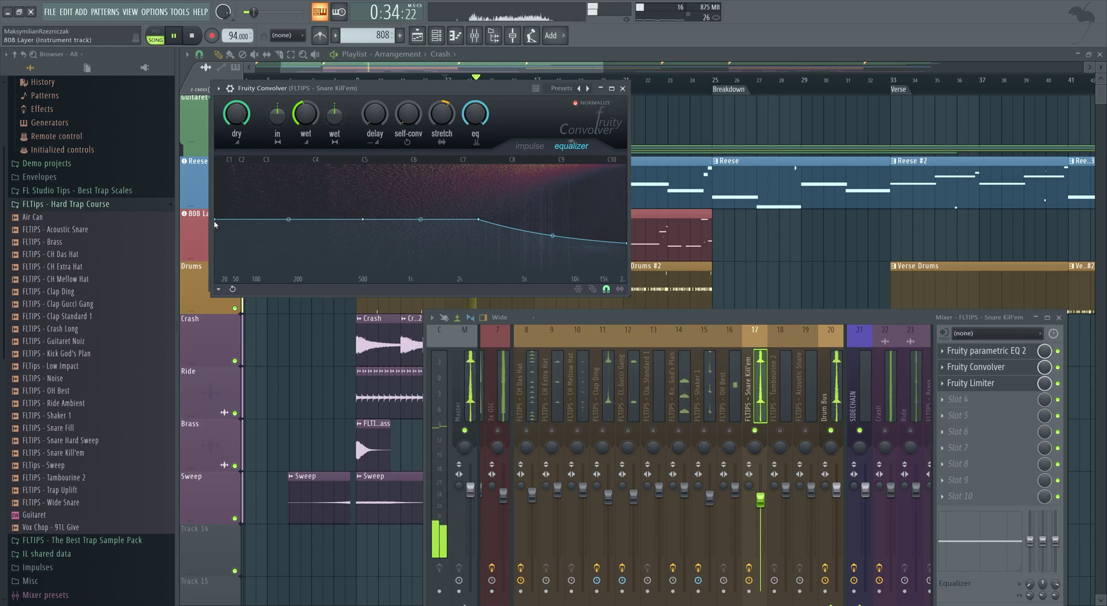
{"action": "left_click_drag", "start_coordinate": [214, 219], "coordinate": [215, 283]}
{"action": "left_click_drag", "start_coordinate": [288, 251], "coordinate": [288, 273]}
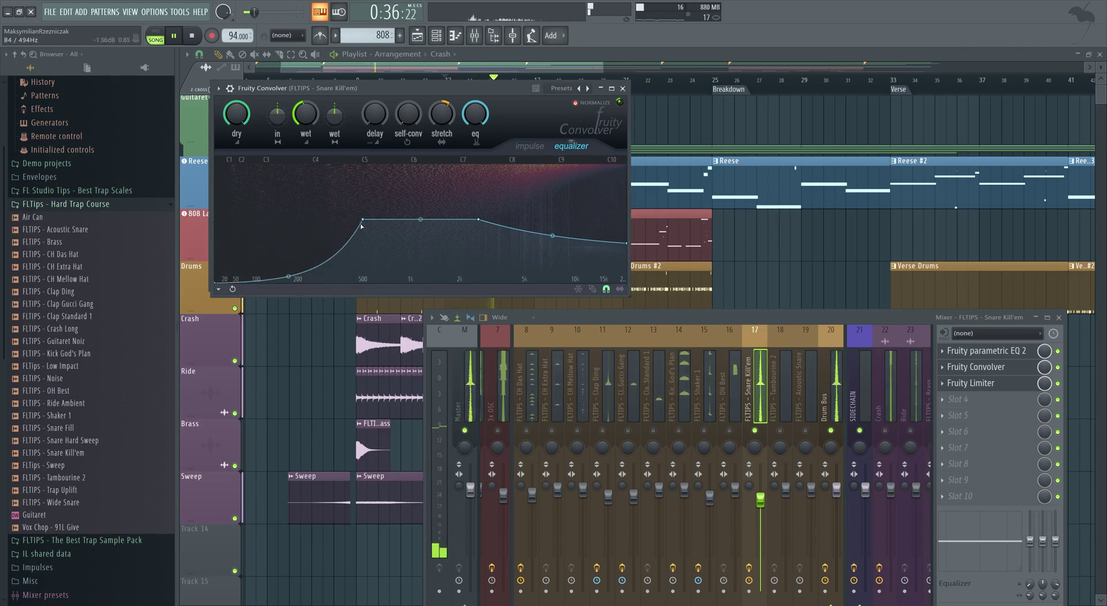
{"action": "left_click_drag", "start_coordinate": [362, 220], "coordinate": [379, 220]}
{"action": "left_click_drag", "start_coordinate": [297, 271], "coordinate": [297, 240]}
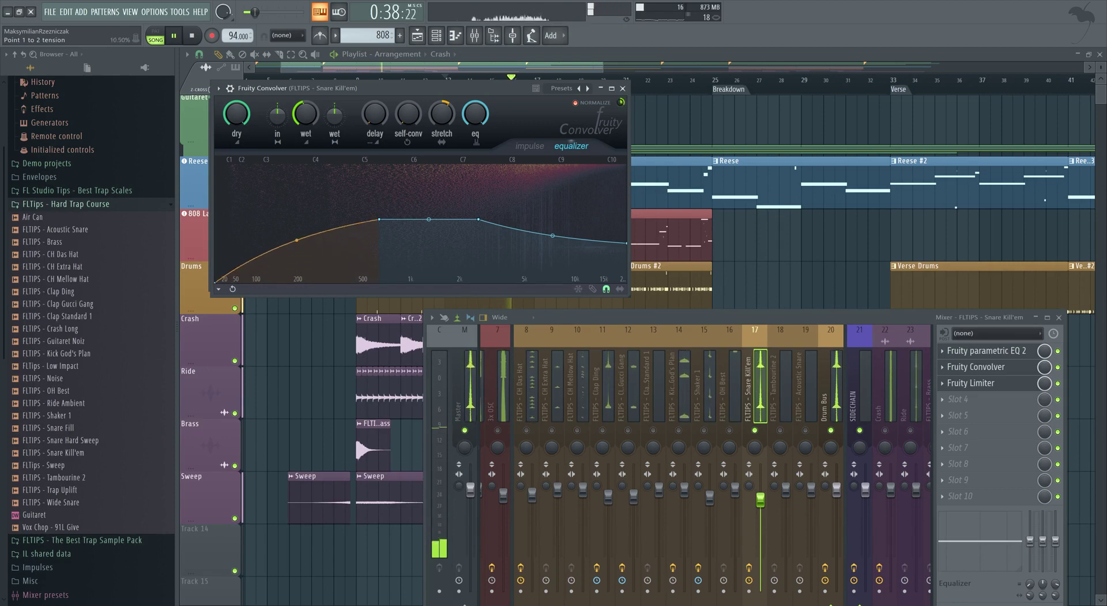
Move the equalizer's low corner to about 472 Hz, drop the high end to the floor and restart playback
{"action": "left_click_drag", "start_coordinate": [381, 219], "coordinate": [354, 219]}
{"action": "left_click_drag", "start_coordinate": [627, 243], "coordinate": [623, 280]}
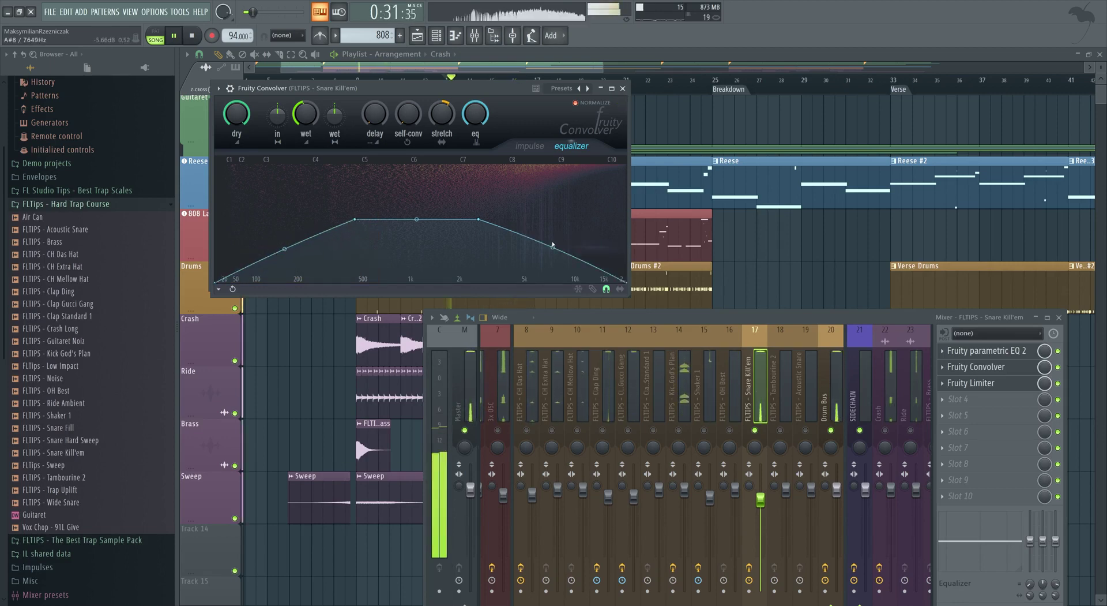
{"action": "key", "text": "space"}
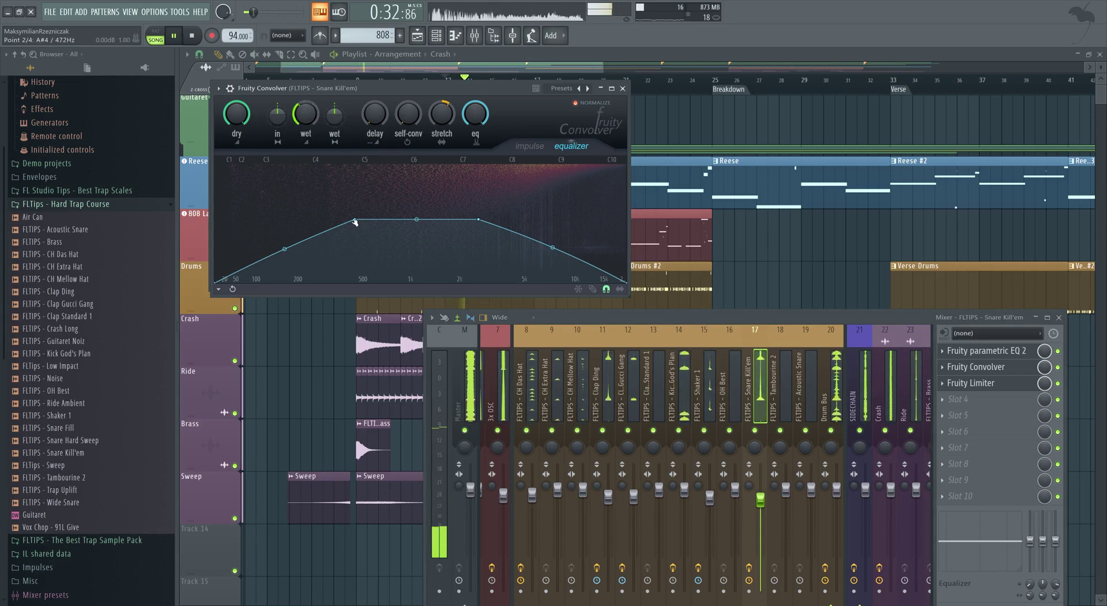
Narrow the Convolver's equalizer to a peak slightly above 1 kHz, reshape both slopes and adjust the wet level during playback
{"action": "left_click_drag", "start_coordinate": [354, 219], "coordinate": [421, 219]}
{"action": "left_click_drag", "start_coordinate": [317, 249], "coordinate": [318, 259]}
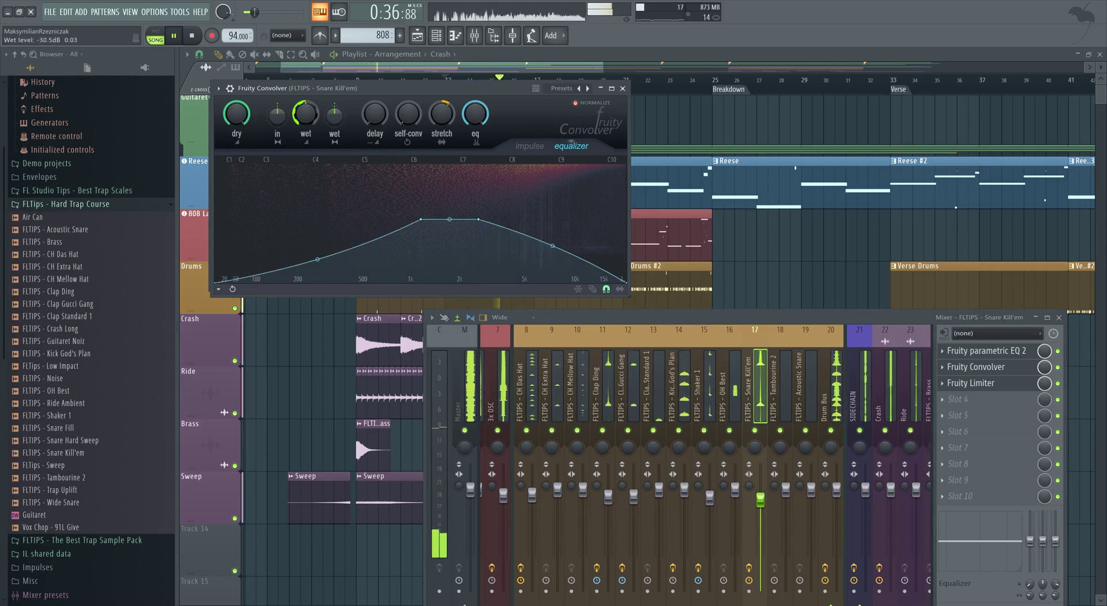
{"action": "left_click_drag", "start_coordinate": [479, 220], "coordinate": [428, 219]}
{"action": "left_click_drag", "start_coordinate": [528, 250], "coordinate": [527, 254]}
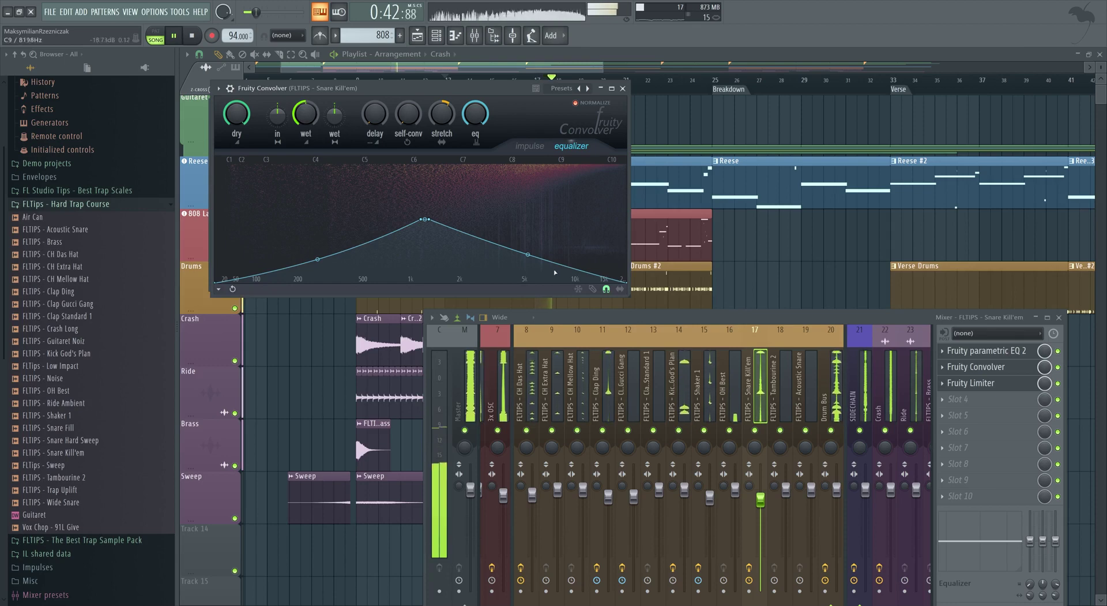
{"action": "left_click_drag", "start_coordinate": [308, 114], "coordinate": [311, 120]}
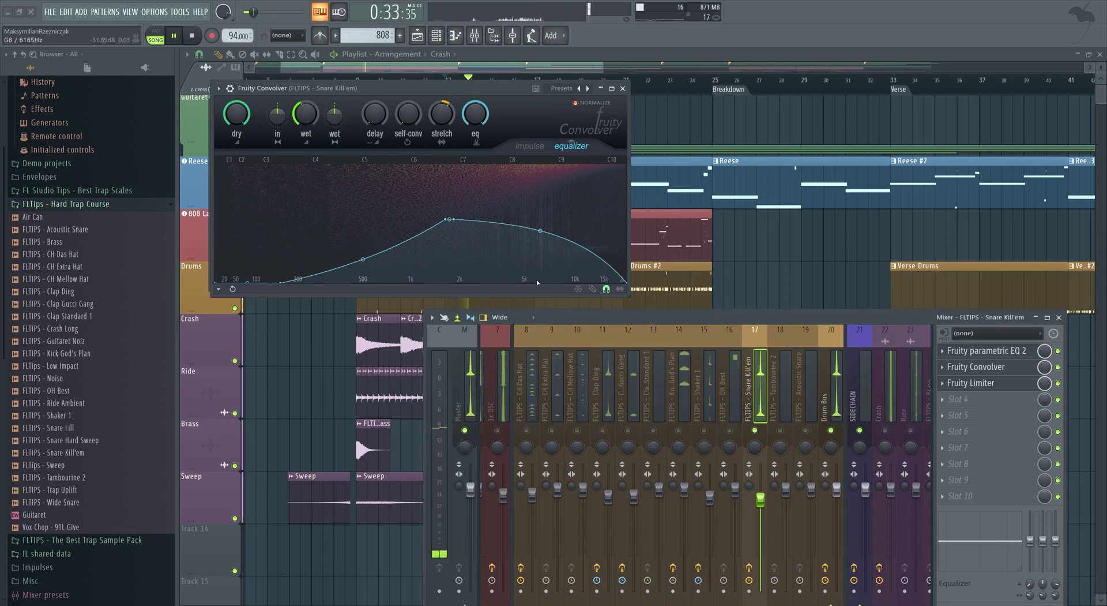
{"action": "key", "text": "space"}
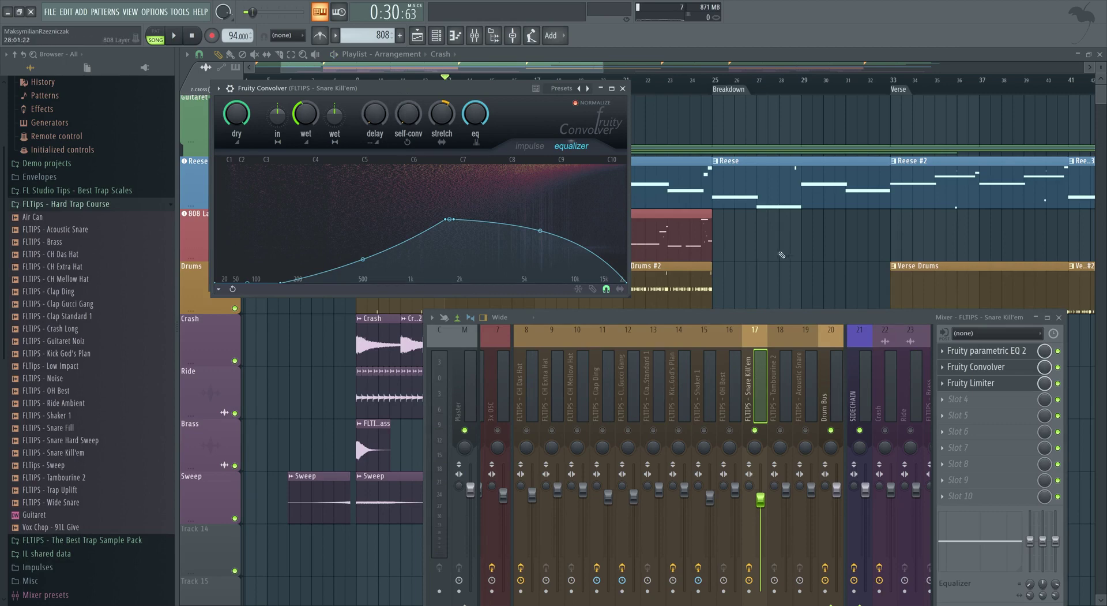
Move the mixer up and try Convolver pre-delay times between about 40 and 105 ms while auditioning the snare
{"action": "left_click_drag", "start_coordinate": [884, 325], "coordinate": [871, 256]}
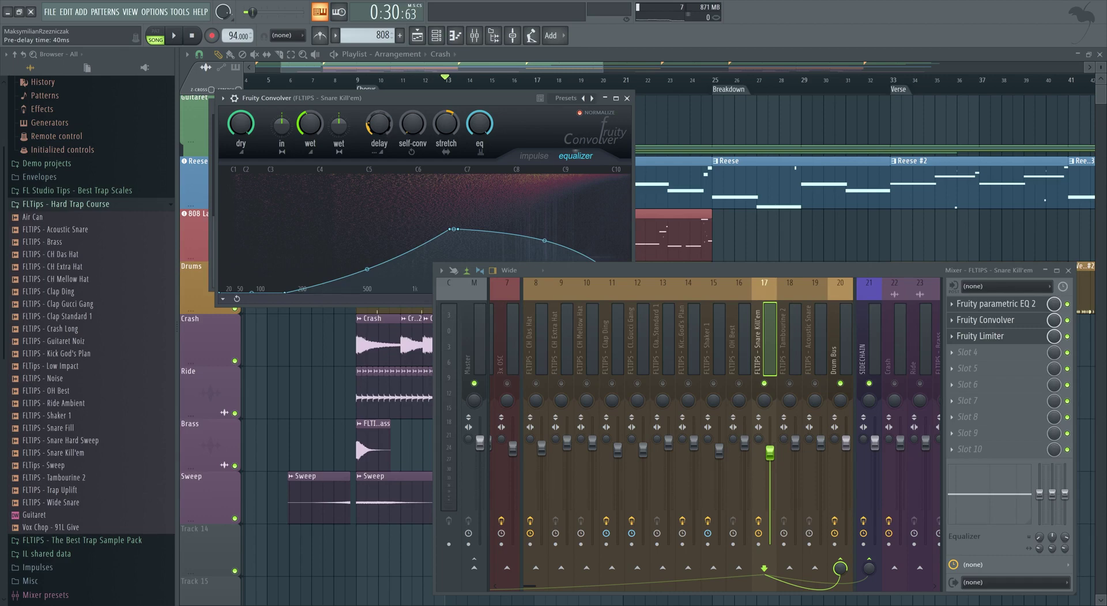
{"action": "key", "text": "space"}
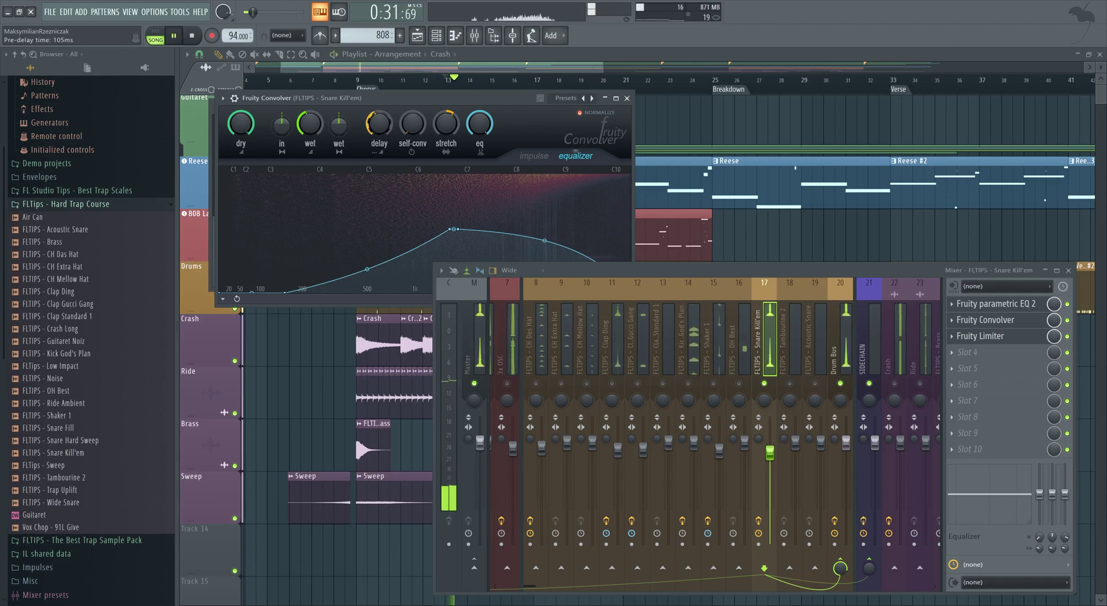
{"action": "key", "text": "space"}
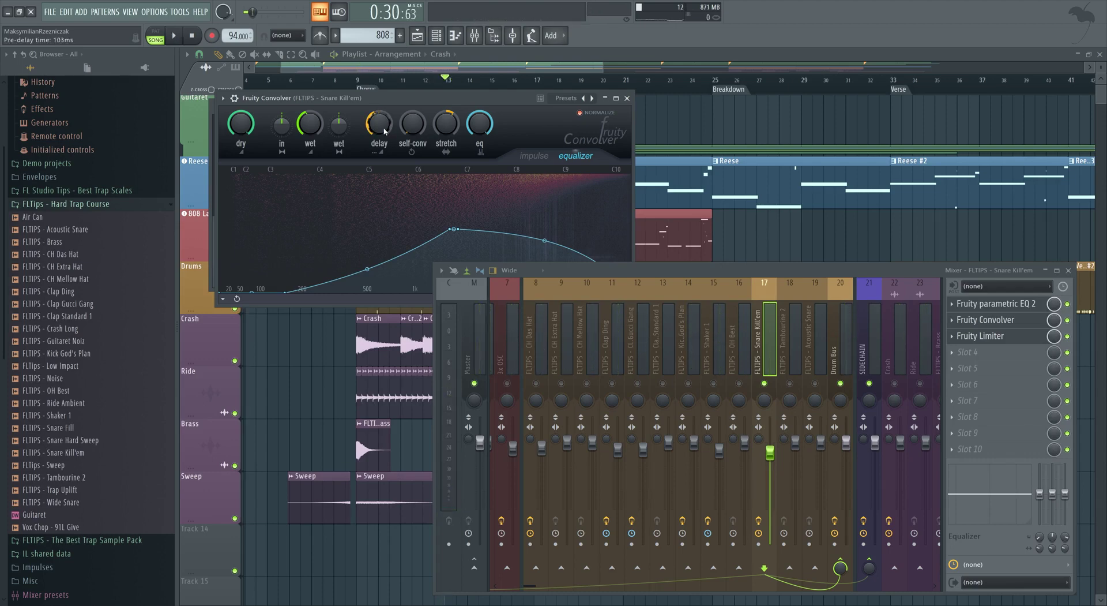
{"action": "key", "text": "space"}
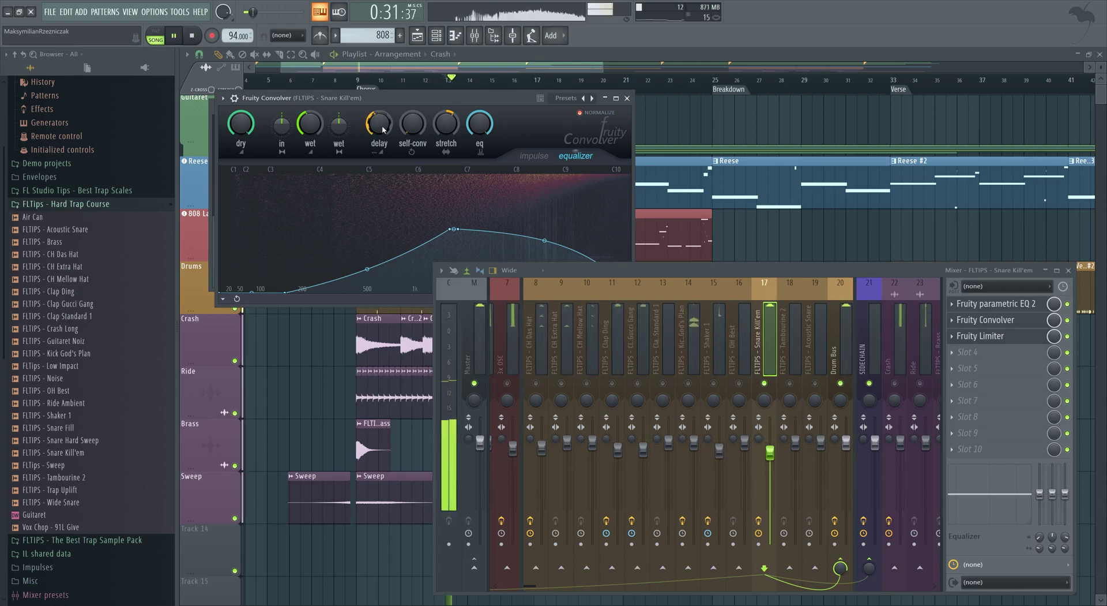
{"action": "key", "text": "space"}
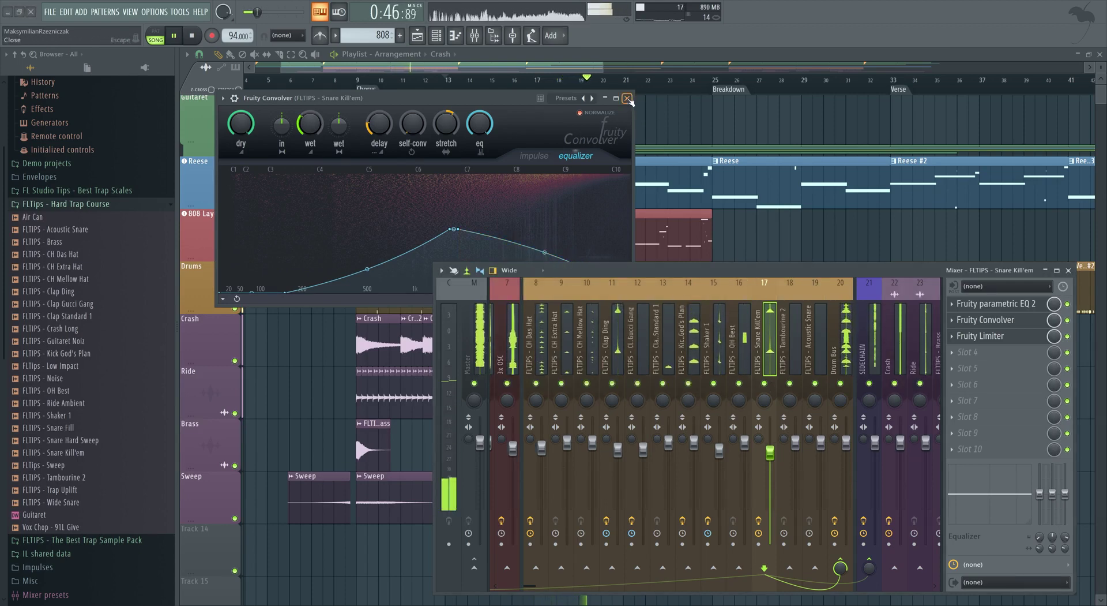
Close Fruity Convolver, select the CH Das Hat mixer track and stop playback
{"action": "key", "text": "Left"}
{"action": "key", "text": "Left"}
{"action": "key", "text": "Left"}
{"action": "key", "text": "Left"}
{"action": "key", "text": "Left"}
{"action": "key", "text": "Left"}
{"action": "key", "text": "Left"}
{"action": "key", "text": "Left"}
{"action": "key", "text": "Left"}
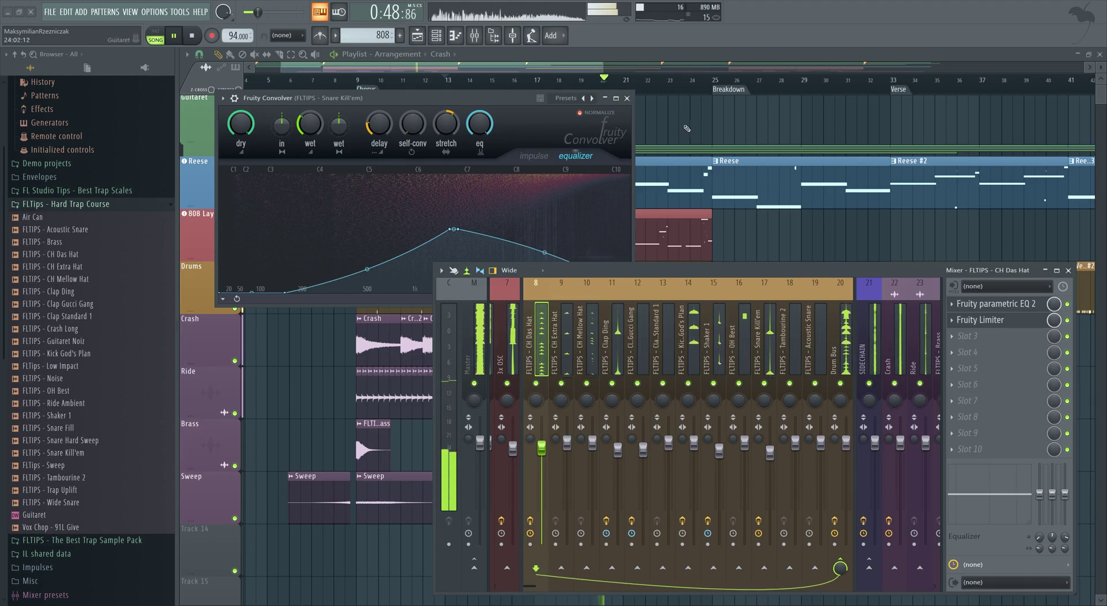
{"action": "left_click", "coordinate": [629, 98]}
{"action": "key", "text": "Right"}
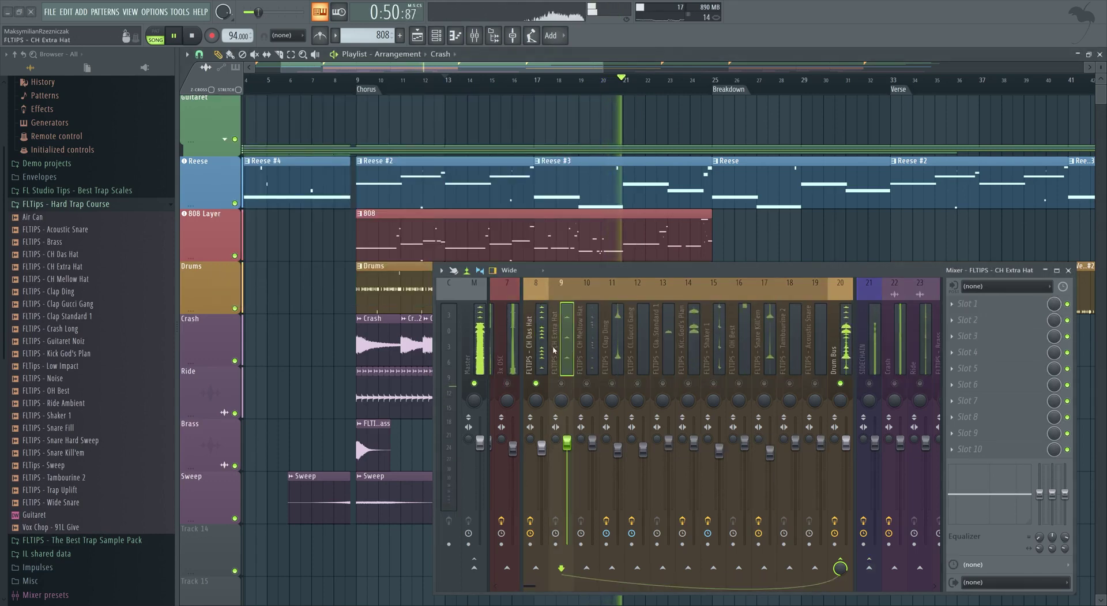
{"action": "key", "text": "space"}
{"action": "key", "text": "Left"}
Load Fruity Reeverb 2 in slot 3 of CH Das Hat, set its predelay to about 31 ms and audition it
{"action": "left_click", "coordinate": [992, 336]}
{"action": "left_click", "coordinate": [800, 248]}
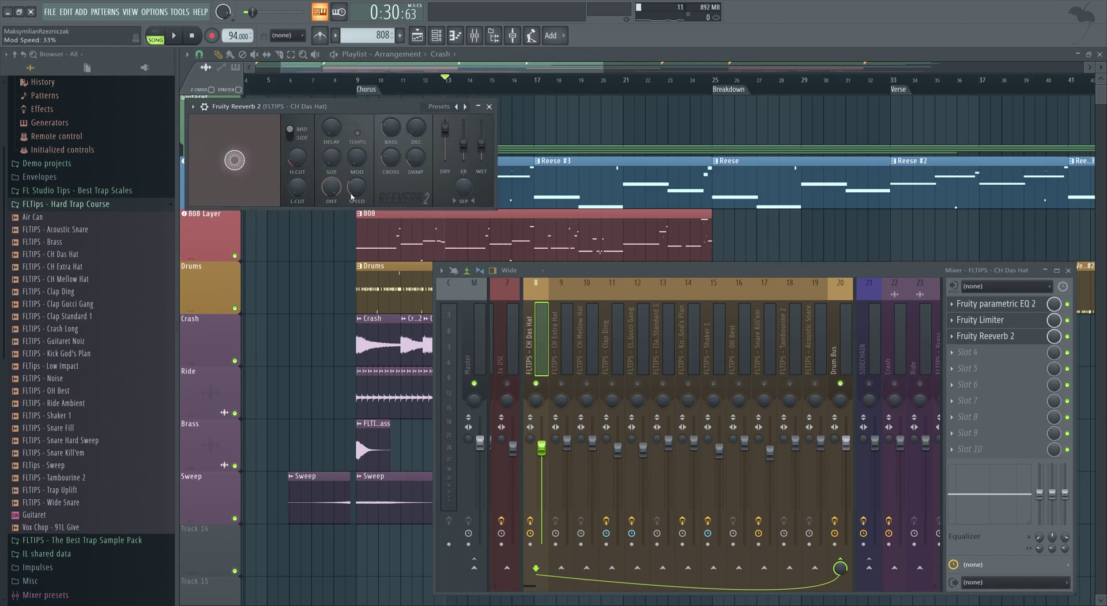
{"action": "key", "text": "space"}
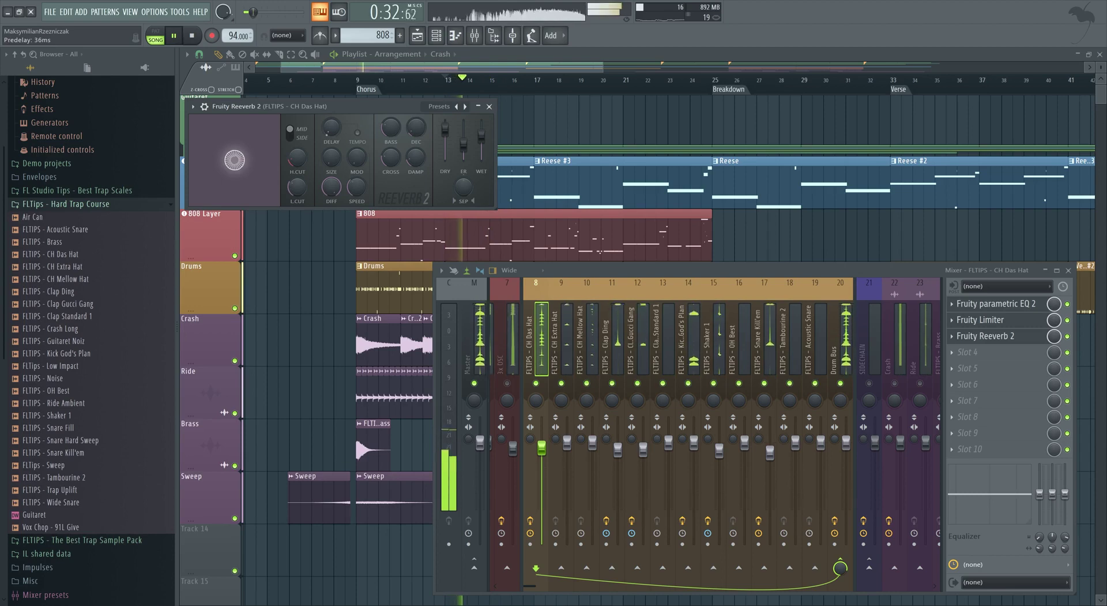
{"action": "scroll", "coordinate": [333, 133], "scroll_direction": "down", "scroll_amount": 5}
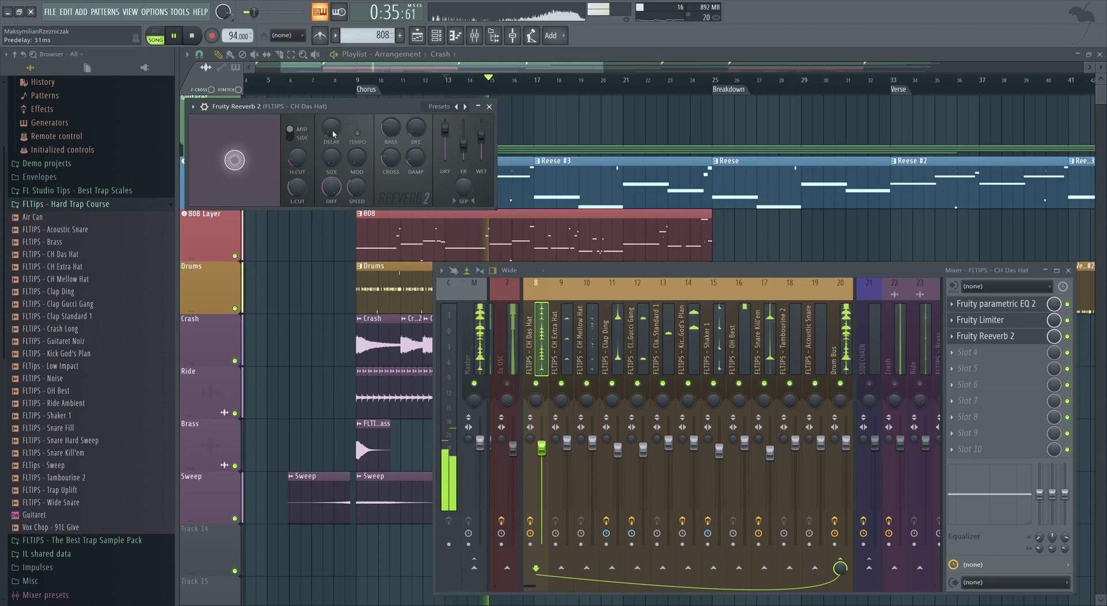
{"action": "key", "text": "space"}
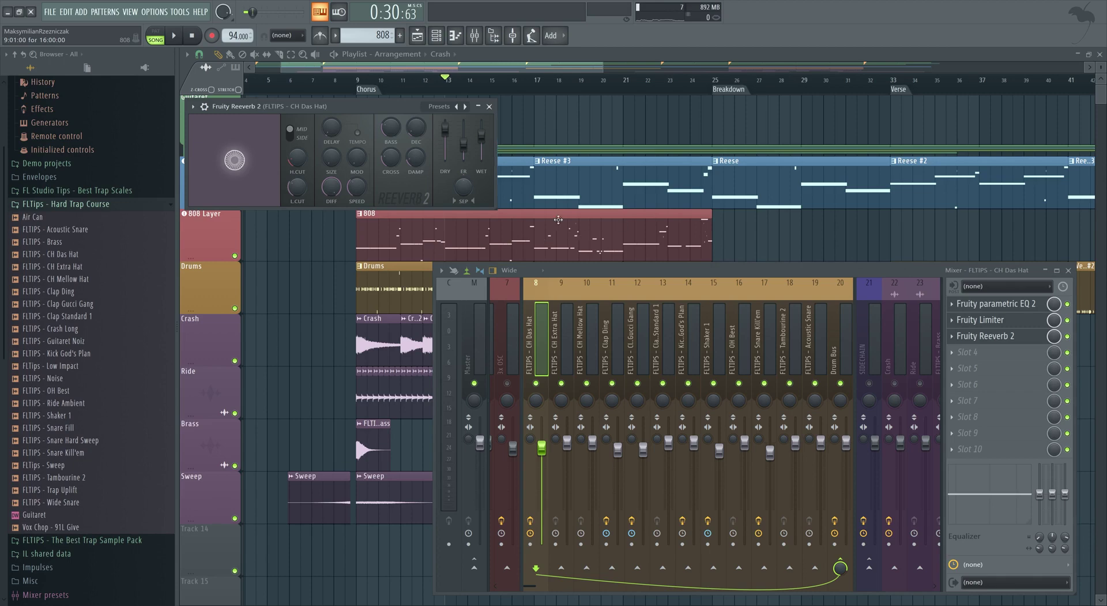
Play the beat and adjust the Fruity Reeverb 2 wet level on CH Das Hat to about 60%
{"action": "key", "text": "space"}
{"action": "left_click_drag", "start_coordinate": [481, 138], "coordinate": [481, 134]}
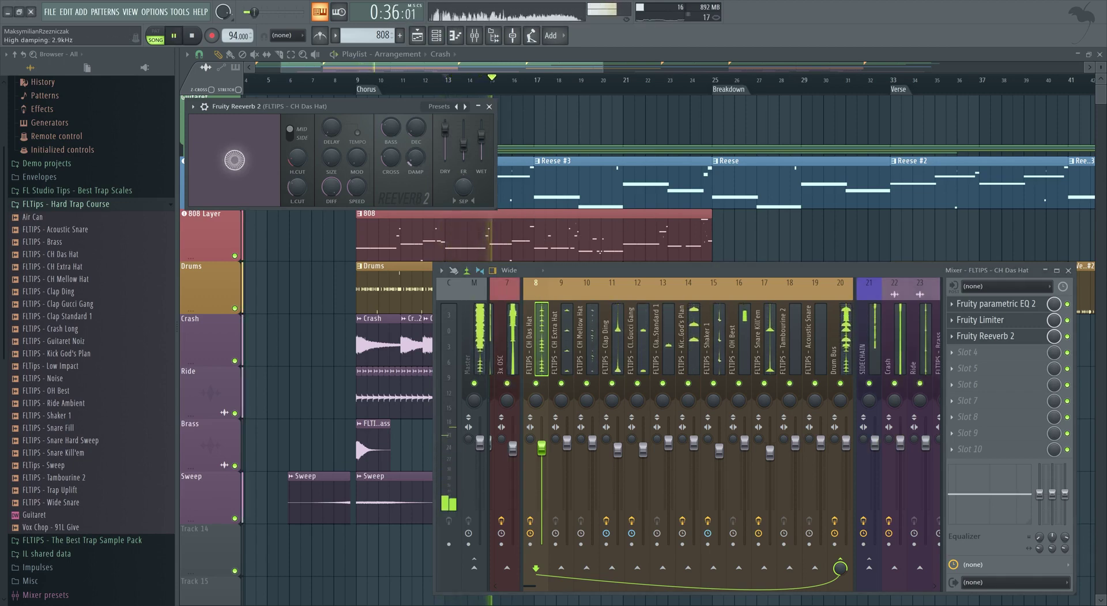
{"action": "left_click_drag", "start_coordinate": [482, 135], "coordinate": [487, 144]}
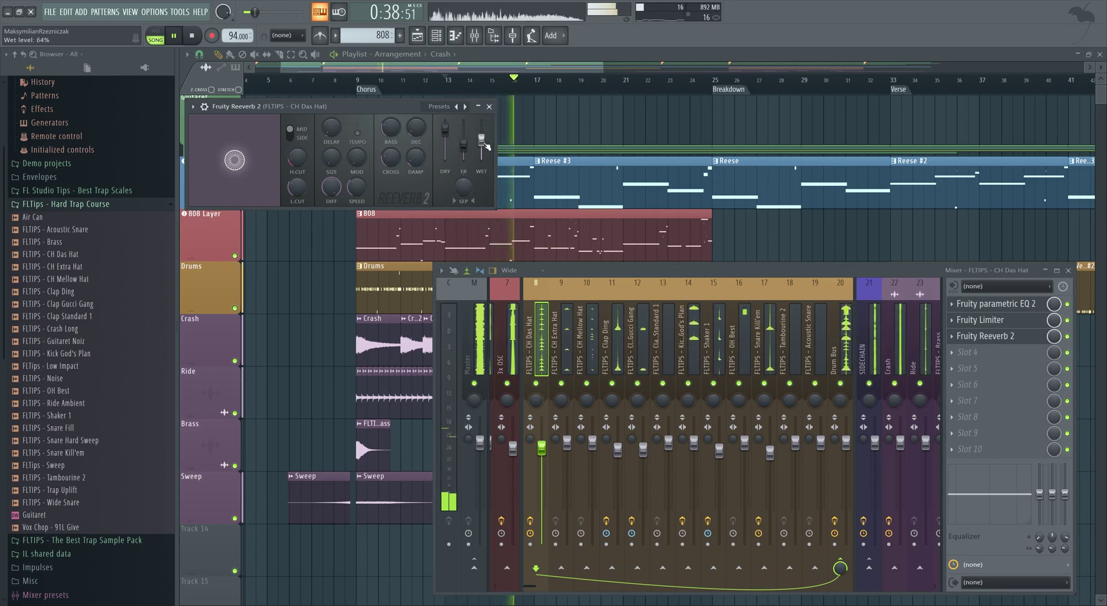
{"action": "key", "text": "space"}
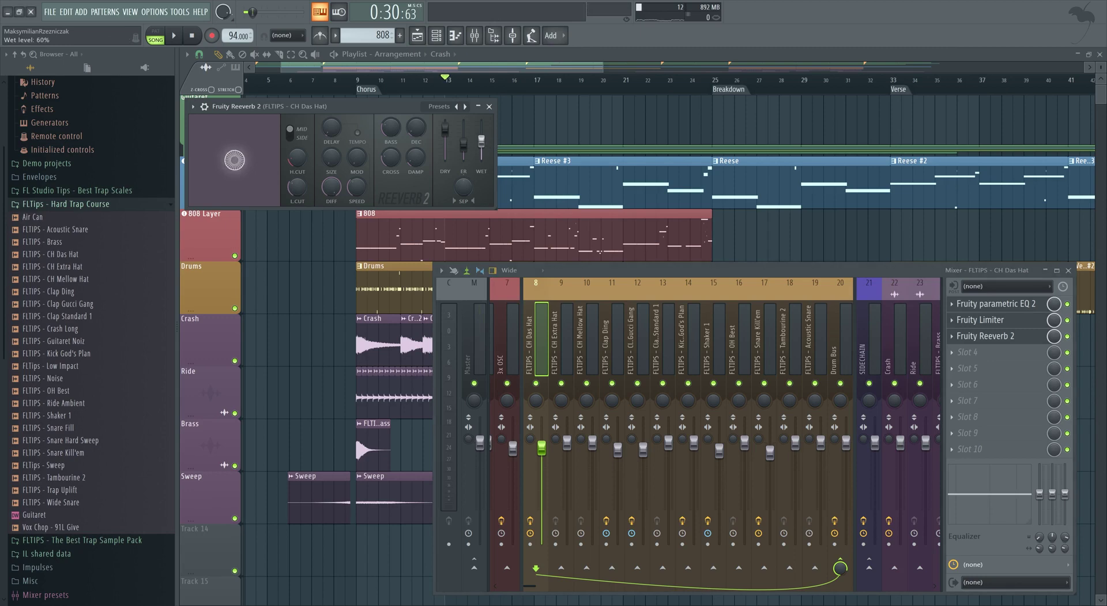
Compare Reeverb wet levels between about 70% and 55% on the hat during repeated playback, settling on about 55%
{"action": "key", "text": "space"}
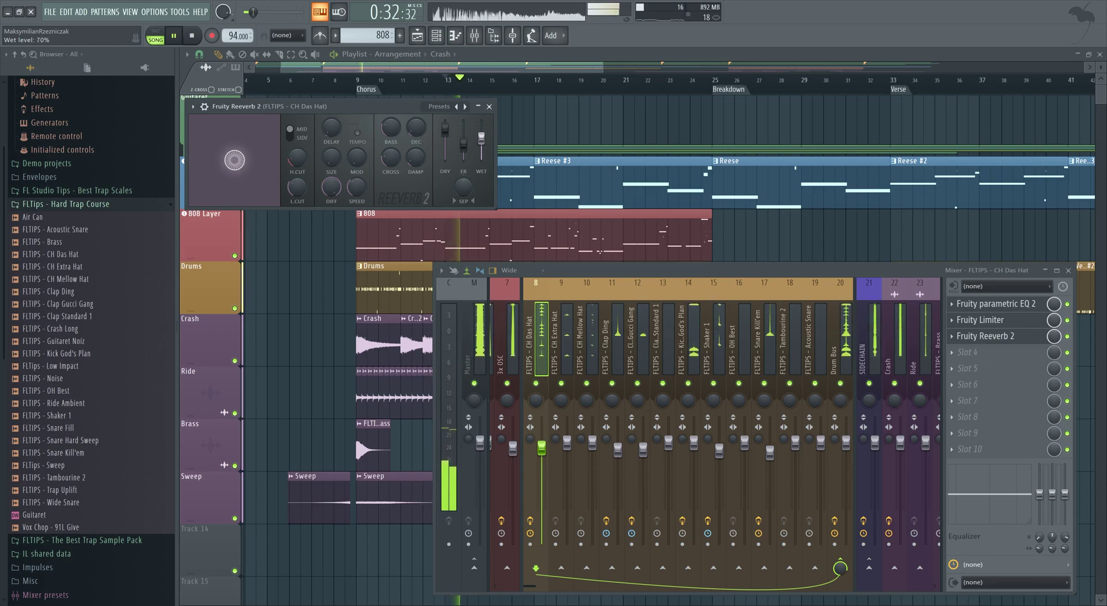
{"action": "scroll", "coordinate": [482, 139], "scroll_direction": "up", "scroll_amount": 1}
{"action": "key", "text": "space"}
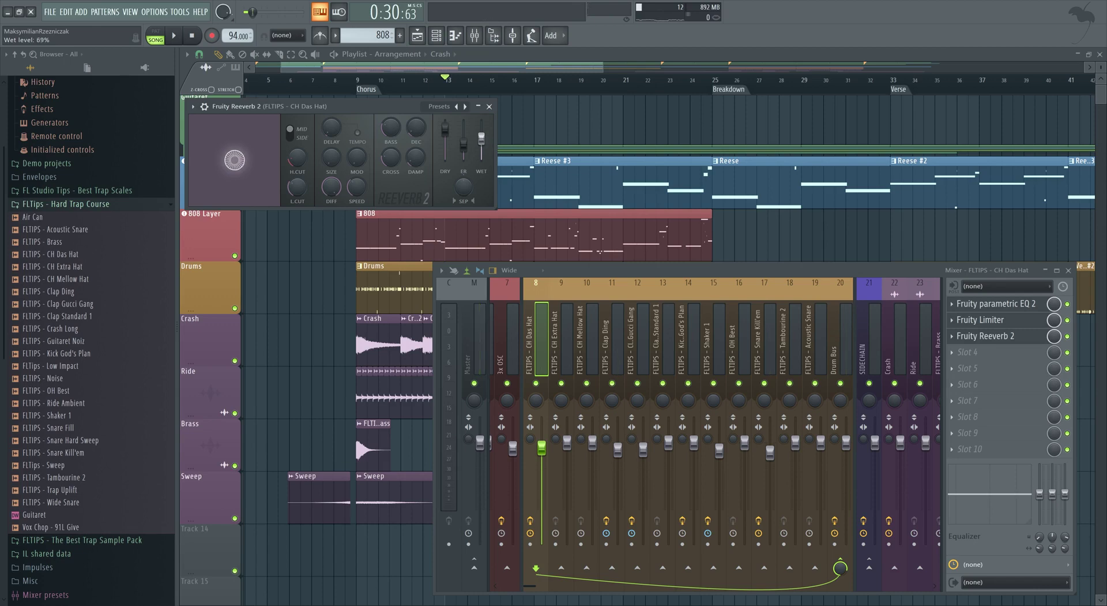
{"action": "key", "text": "space"}
{"action": "scroll", "coordinate": [482, 140], "scroll_direction": "down", "scroll_amount": 6}
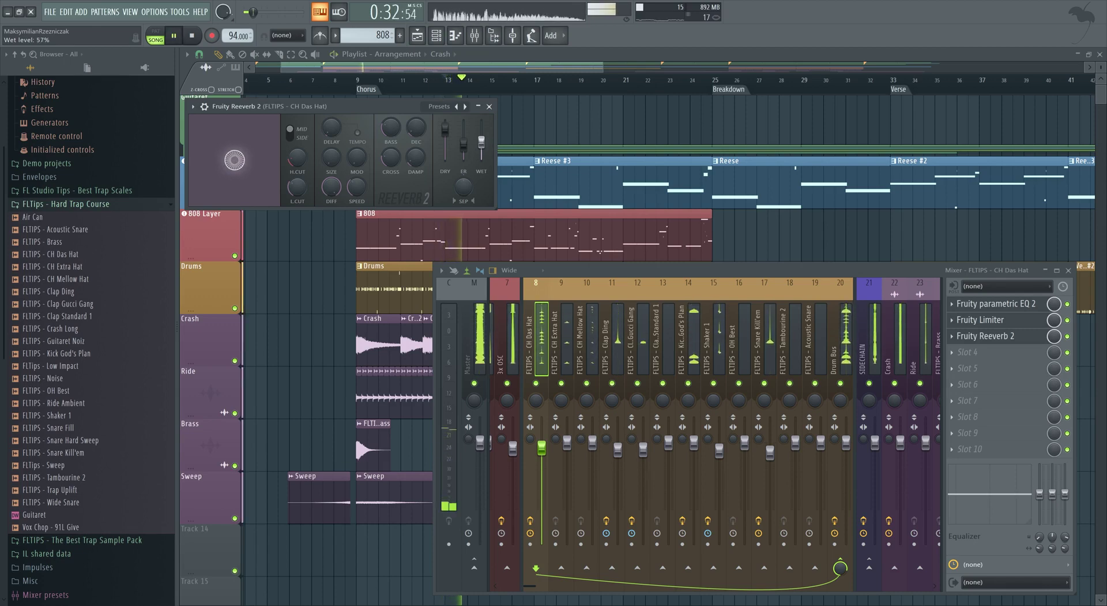
{"action": "scroll", "coordinate": [482, 140], "scroll_direction": "down", "scroll_amount": 1}
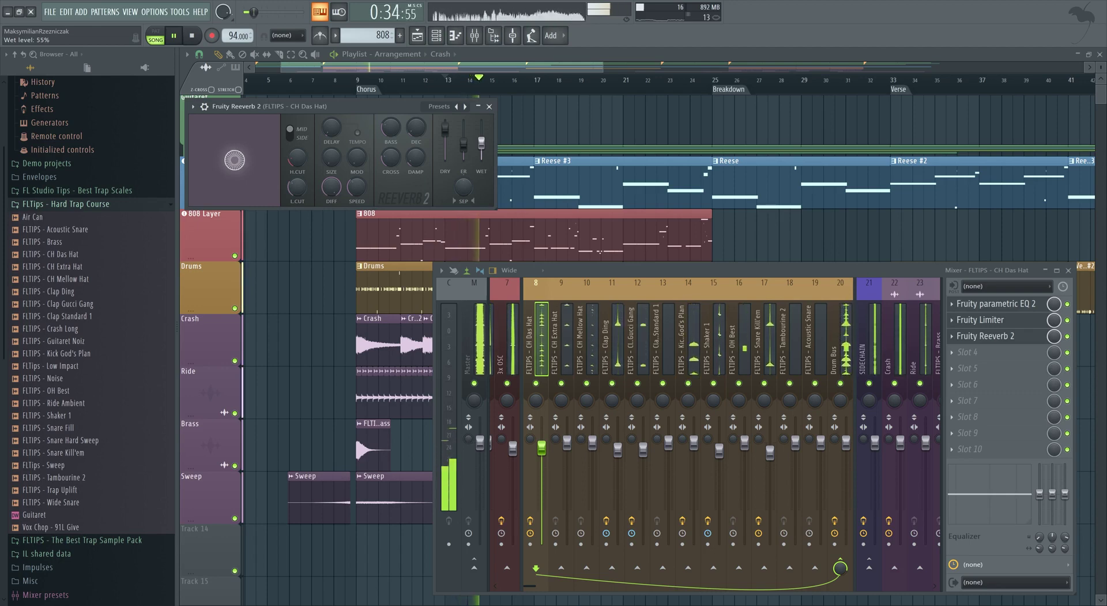
{"action": "key", "text": "space"}
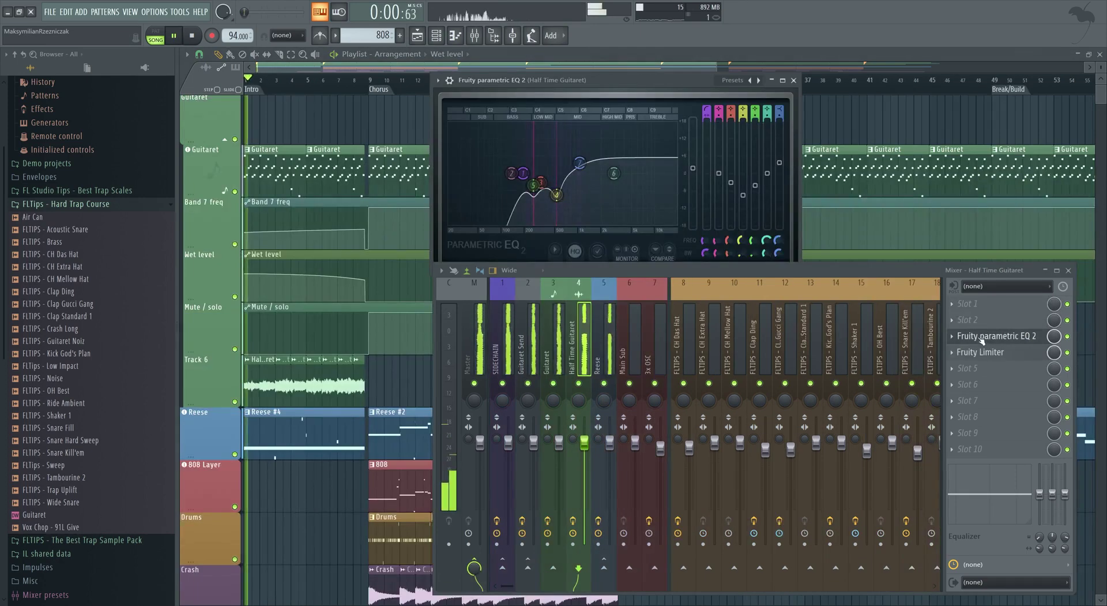
Close the Half Time Guitaret equalizer, minimize the mixer and look over the intro and chorus tracks in the playlist during playback
{"action": "left_click", "coordinate": [795, 81]}
{"action": "left_click", "coordinate": [1047, 270]}
{"action": "scroll", "coordinate": [492, 528], "scroll_direction": "down", "scroll_amount": 3}
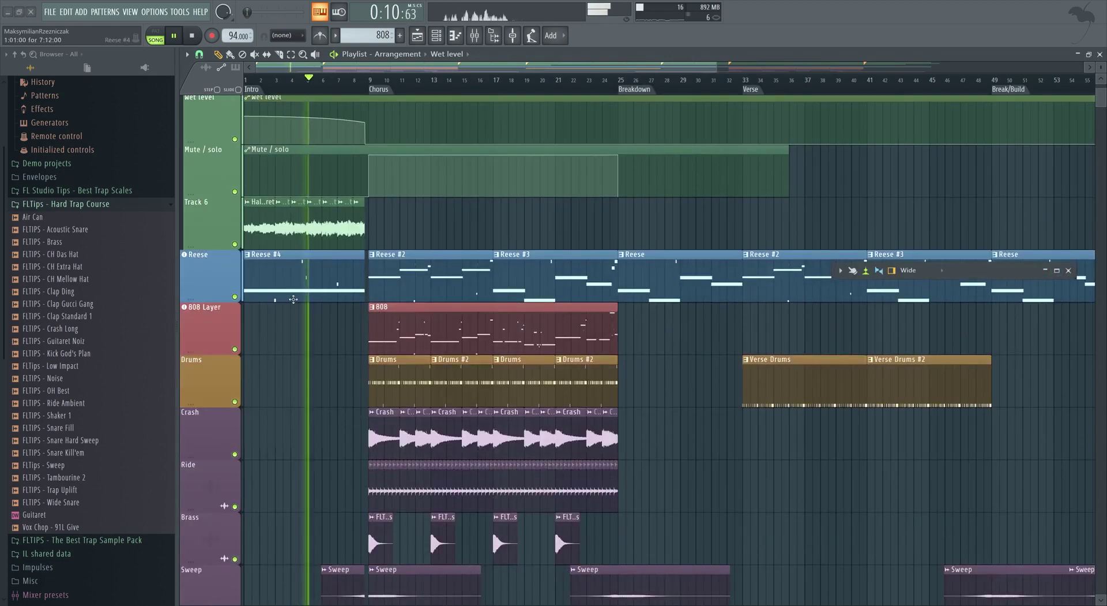
{"action": "scroll", "coordinate": [316, 295], "scroll_direction": "up", "scroll_amount": 3}
{"action": "scroll", "coordinate": [316, 295], "scroll_direction": "up", "scroll_amount": 2}
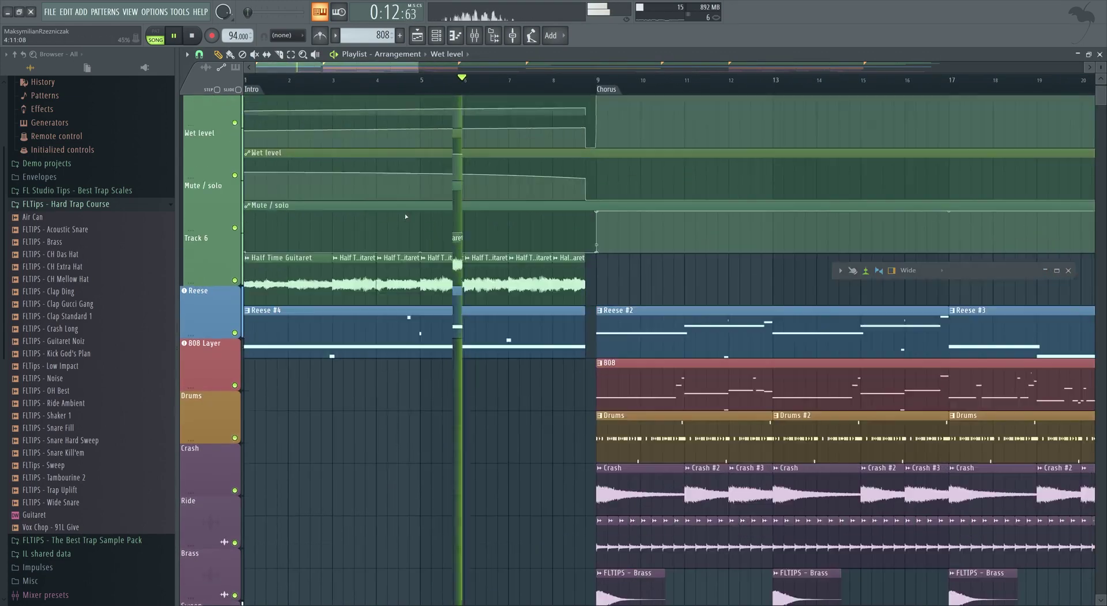
{"action": "scroll", "coordinate": [436, 251], "scroll_direction": "up", "scroll_amount": 3}
{"action": "scroll", "coordinate": [434, 248], "scroll_direction": "down", "scroll_amount": 2}
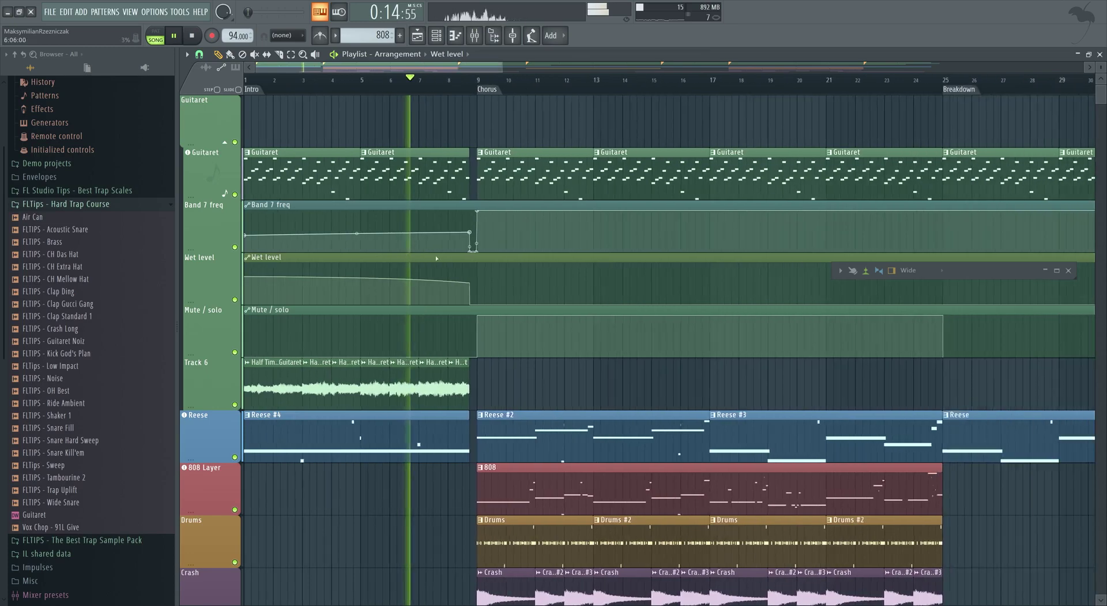
{"action": "scroll", "coordinate": [502, 371], "scroll_direction": "down", "scroll_amount": 1}
{"action": "scroll", "coordinate": [502, 372], "scroll_direction": "down", "scroll_amount": 2}
{"action": "scroll", "coordinate": [496, 403], "scroll_direction": "up", "scroll_amount": 2}
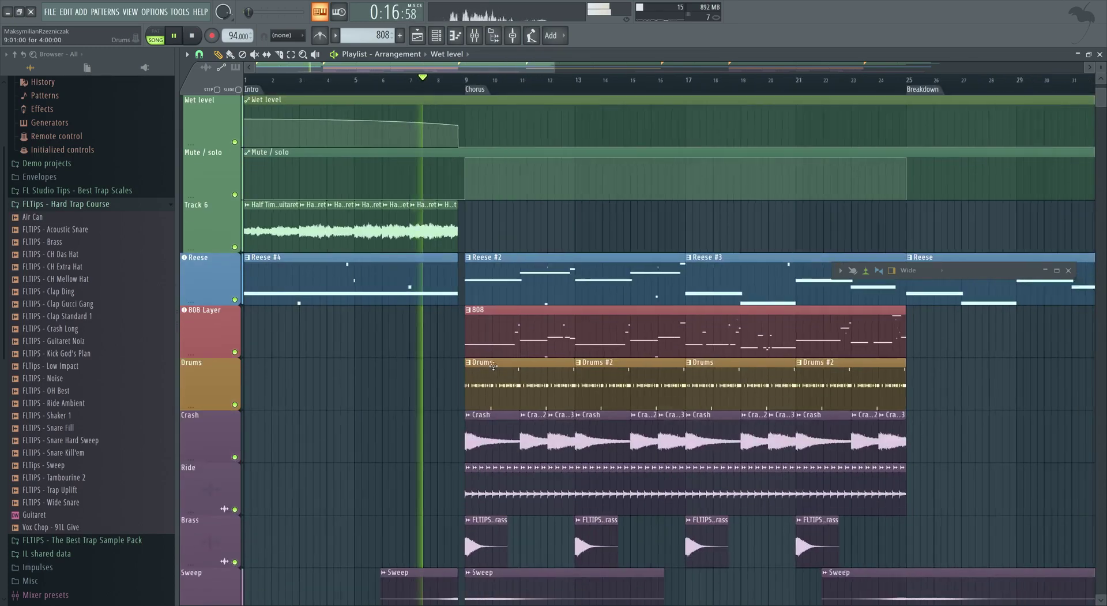
{"action": "scroll", "coordinate": [493, 418], "scroll_direction": "down", "scroll_amount": 3}
{"action": "scroll", "coordinate": [468, 410], "scroll_direction": "up", "scroll_amount": 2}
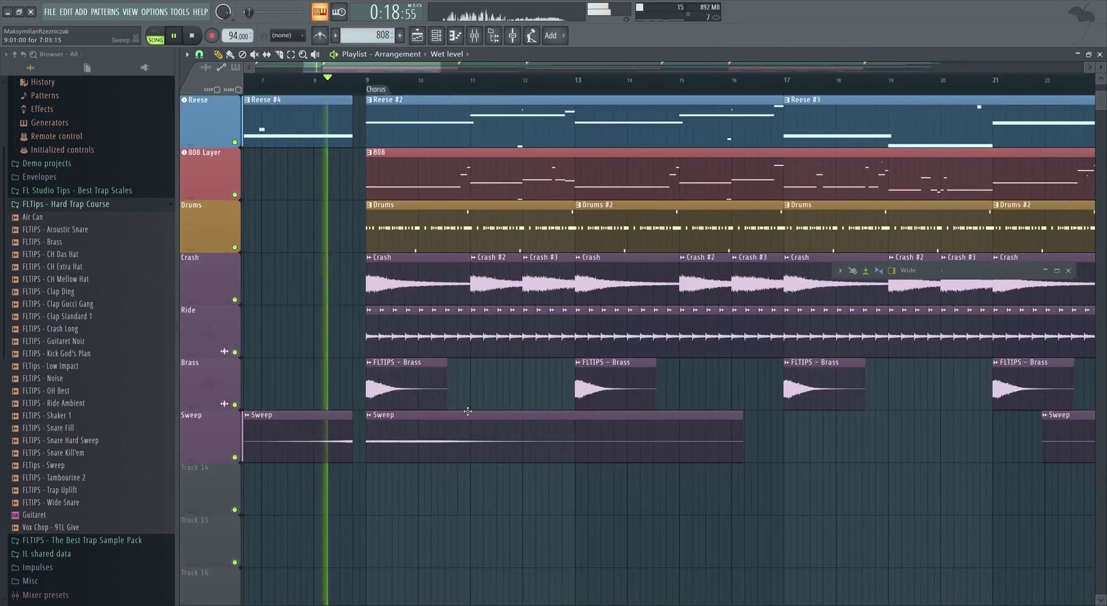
{"action": "scroll", "coordinate": [465, 411], "scroll_direction": "up", "scroll_amount": 5}
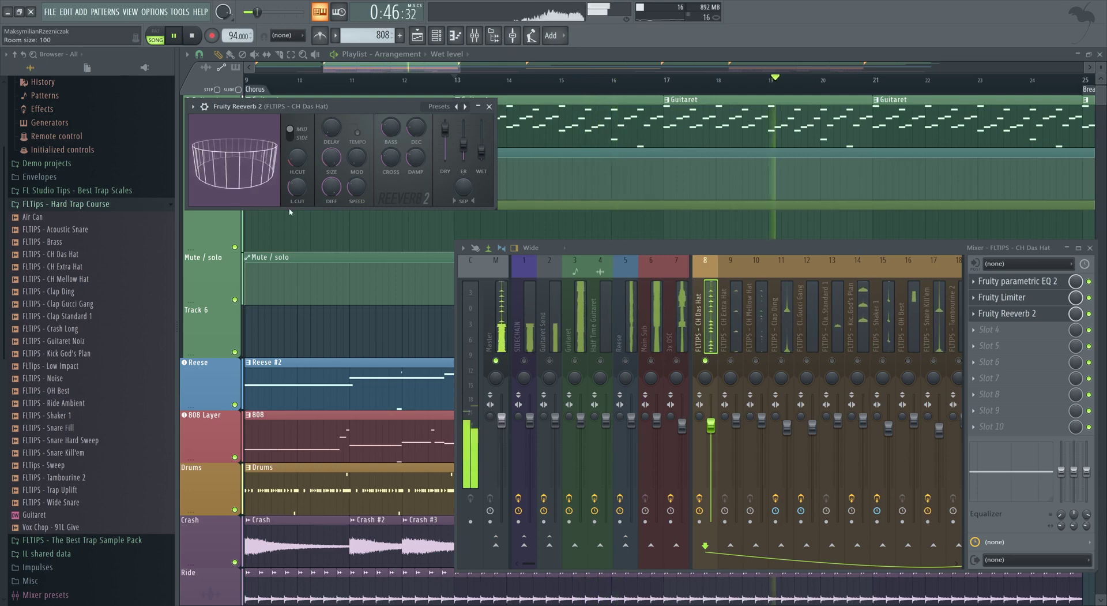
Unsolo CH Das Hat, reposition the mixer and Fruity Reeverb 2 windows and play the full mix
{"action": "right_click", "coordinate": [706, 361]}
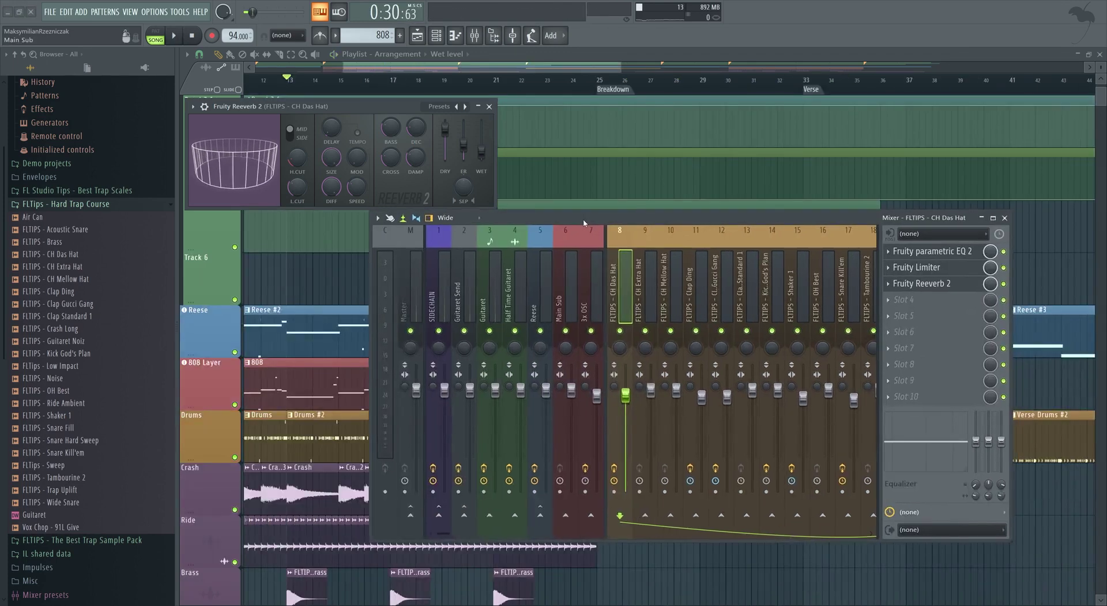
{"action": "left_click_drag", "start_coordinate": [581, 216], "coordinate": [589, 223]}
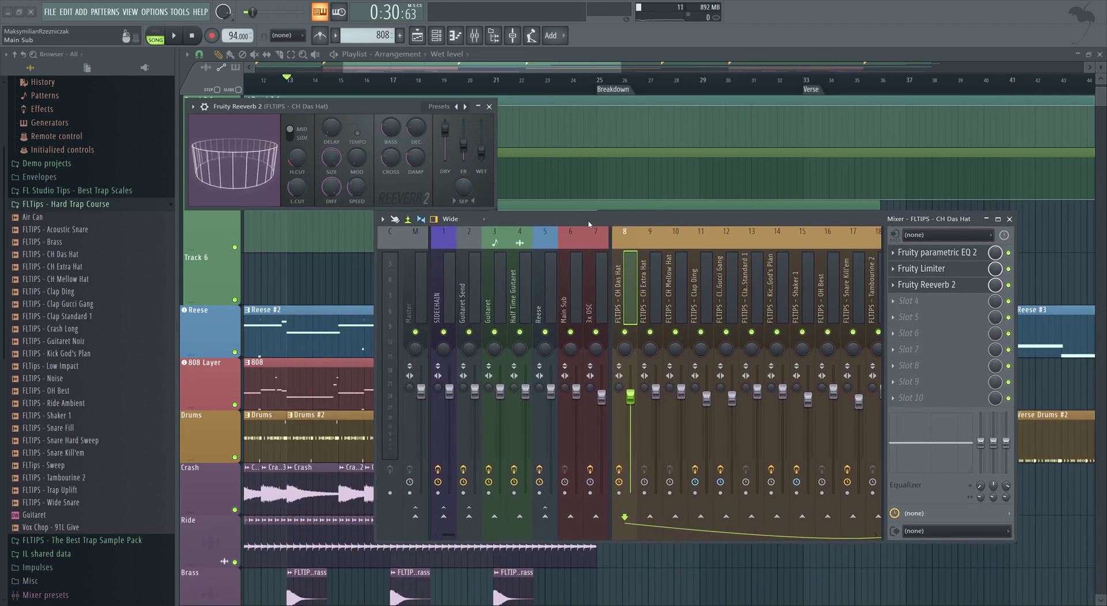
{"action": "left_click_drag", "start_coordinate": [369, 111], "coordinate": [370, 112]}
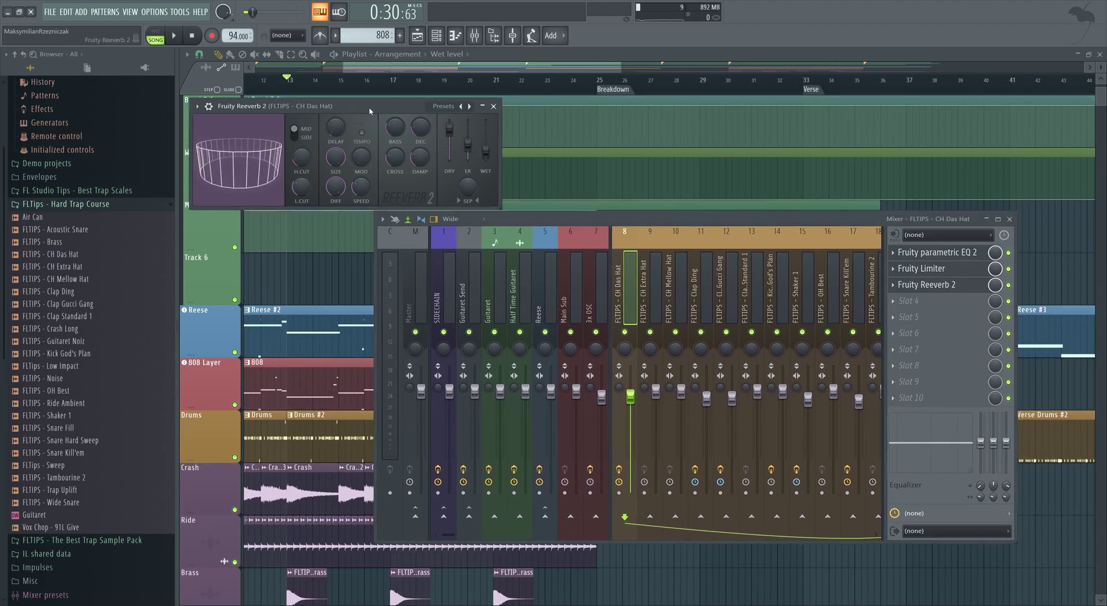
{"action": "scroll", "coordinate": [299, 243], "scroll_direction": "up", "scroll_amount": 2}
{"action": "key", "text": "space"}
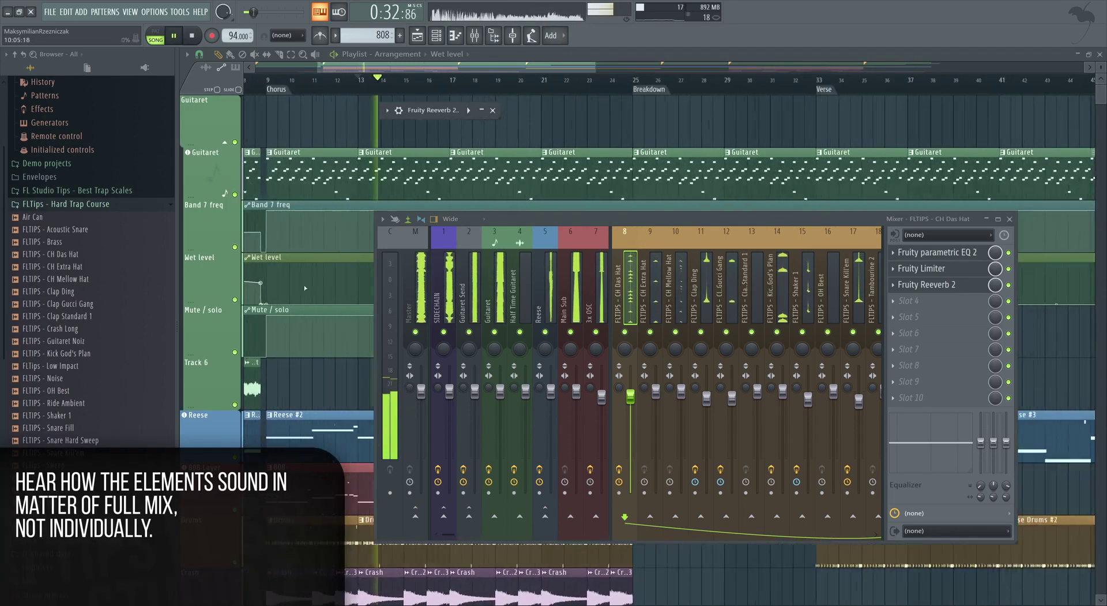
Go to the Verse Drums pattern, inspect the pitch settings of the Acoustic Snare sampler and close them
{"action": "scroll", "coordinate": [342, 259], "scroll_direction": "down", "scroll_amount": 6}
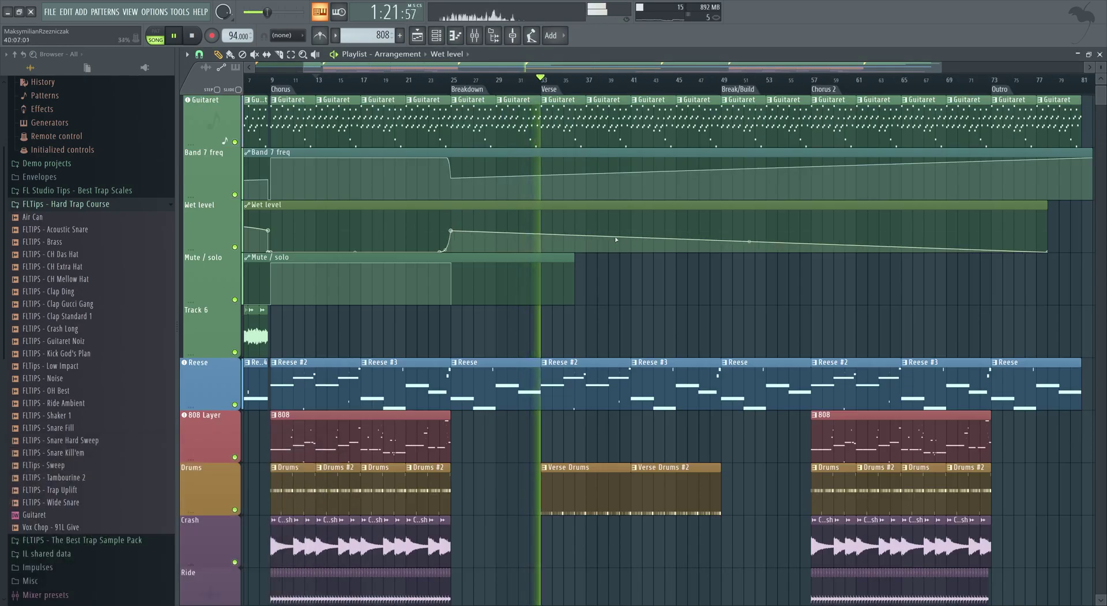
{"action": "right_click", "coordinate": [546, 231]}
{"action": "scroll", "coordinate": [577, 282], "scroll_direction": "up", "scroll_amount": 3, "text": "ctrl"}
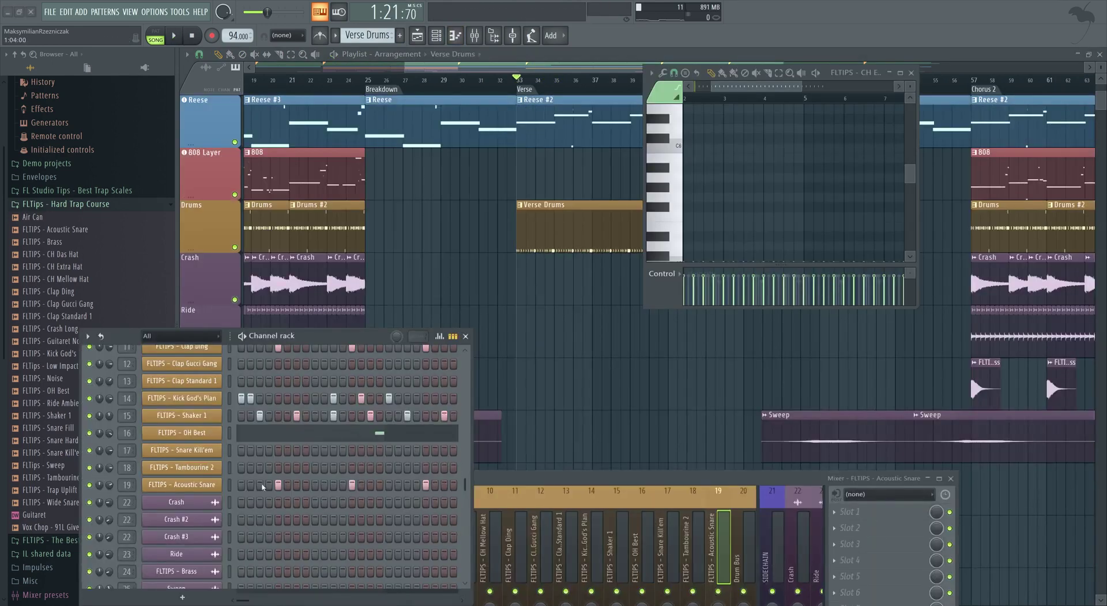
{"action": "left_click", "coordinate": [182, 484]}
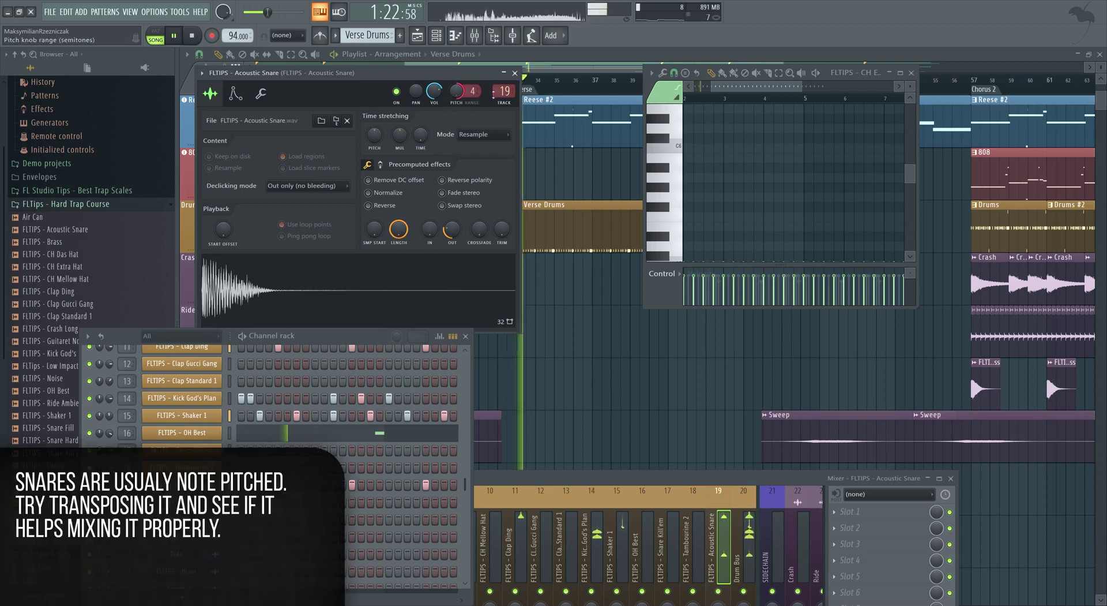
{"action": "left_click", "coordinate": [515, 73]}
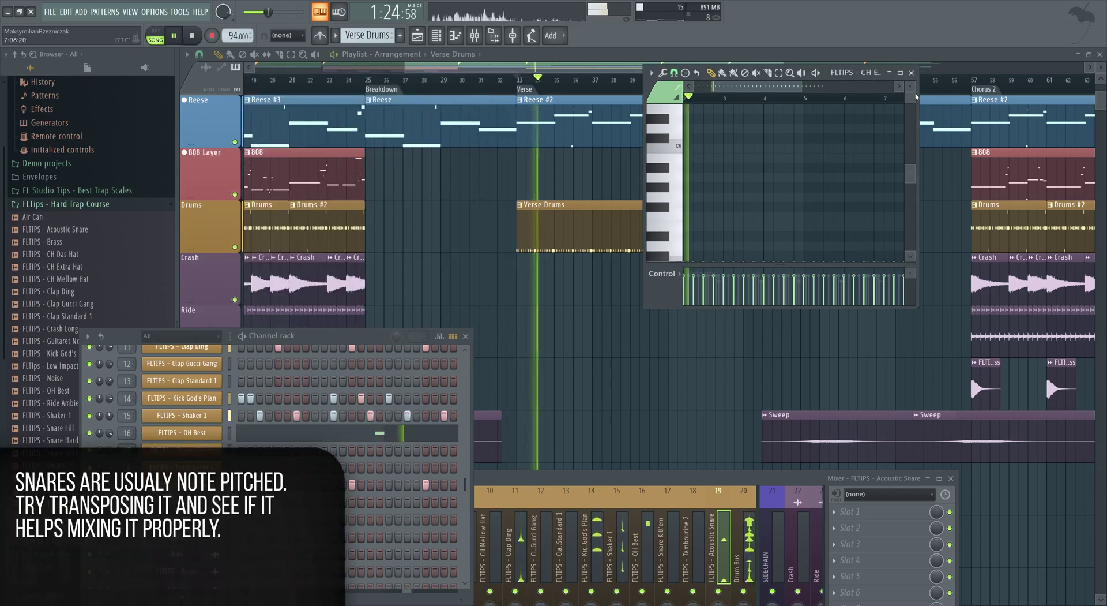
Open the CH Mellow Hat notes of Verse Drums #2 in the piano roll and show note pan as the target control
{"action": "key", "text": "F7"}
{"action": "key", "text": "F6"}
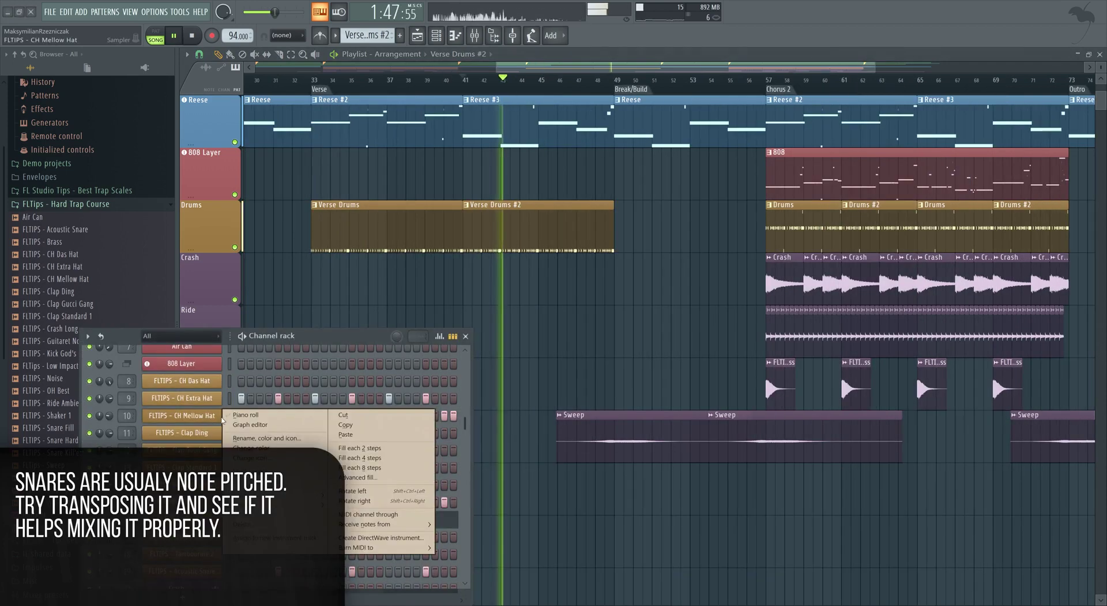
{"action": "key", "text": "F7"}
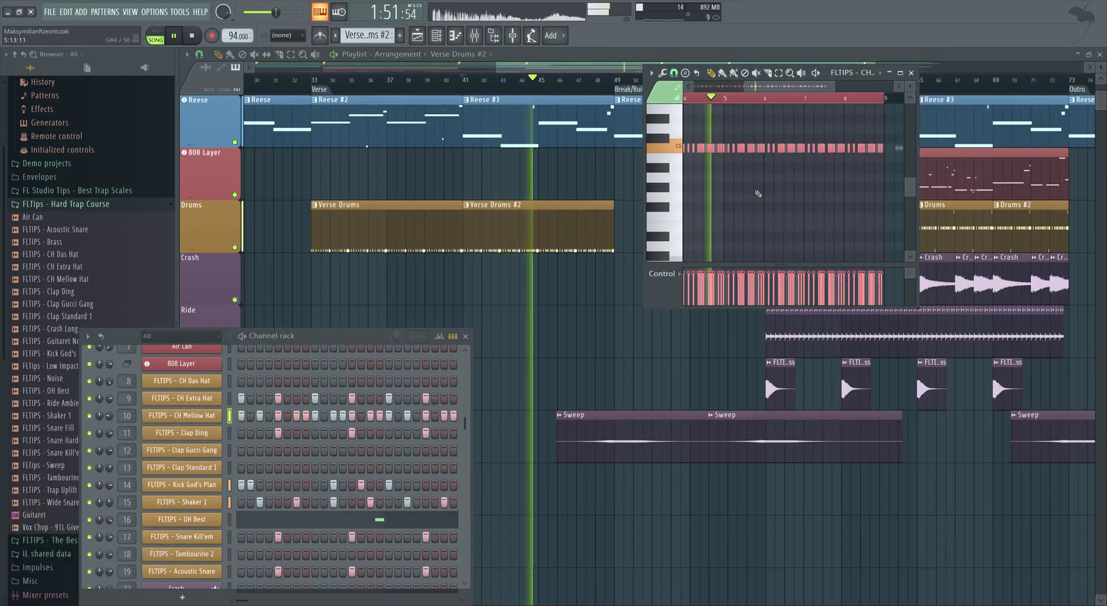
{"action": "left_click", "coordinate": [652, 282]}
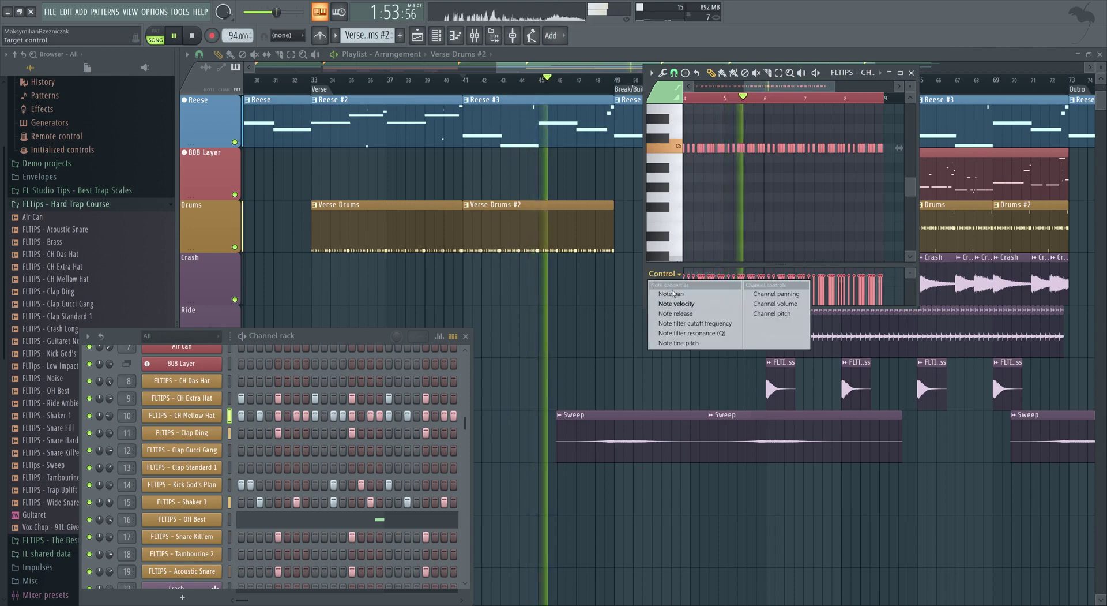
{"action": "left_click", "coordinate": [672, 323]}
Randomize the pan and velocity levels of the CH Mellow Hat notes with the piano roll Randomizer and accept
{"action": "left_click", "coordinate": [651, 72]}
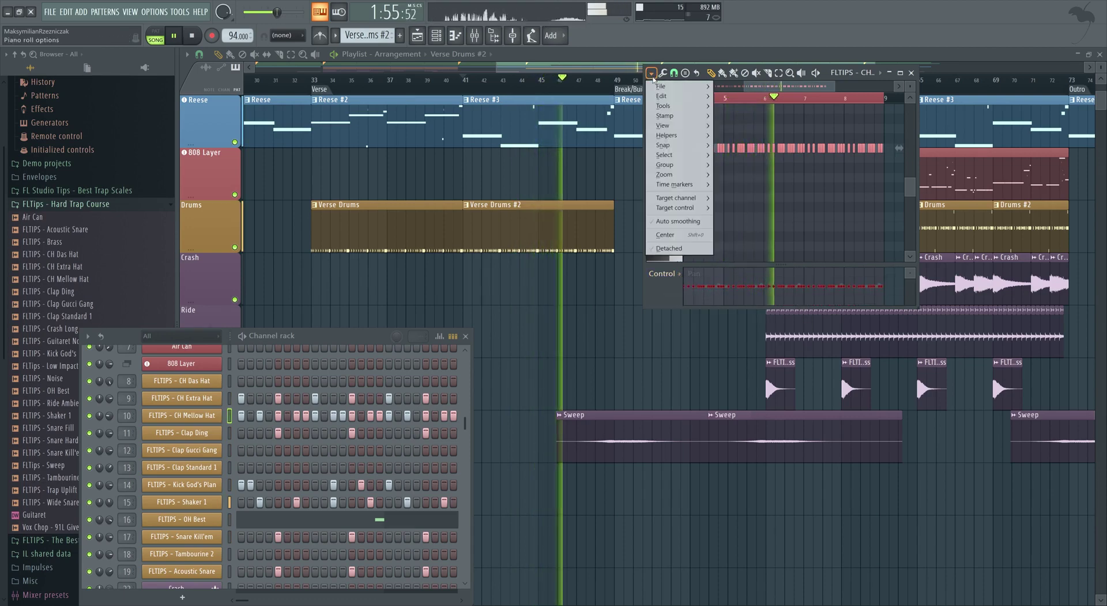
{"action": "mouse_move", "coordinate": [665, 106]}
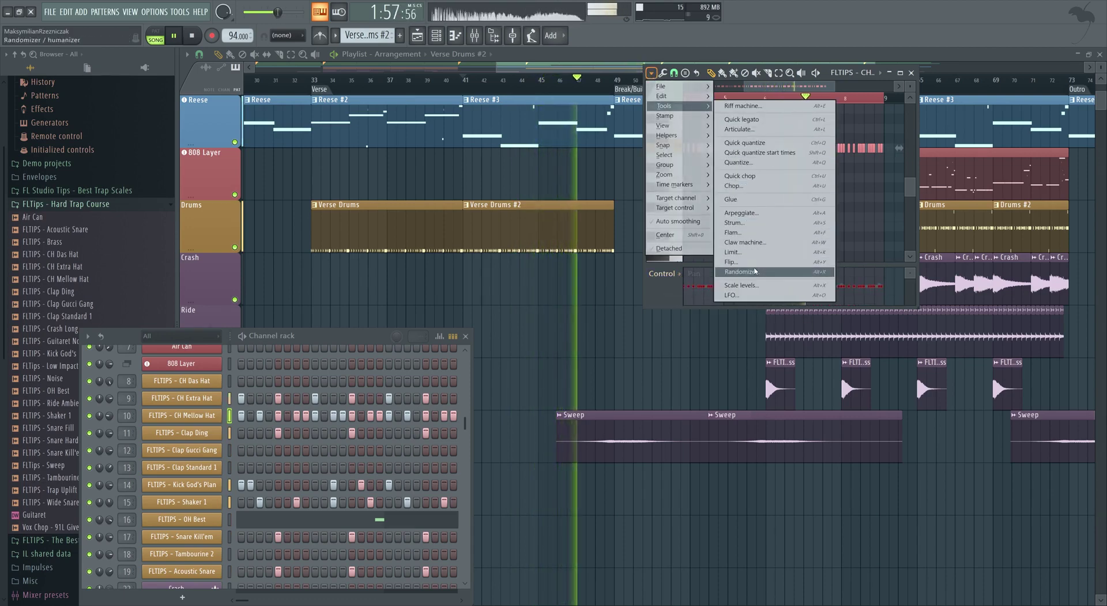
{"action": "left_click", "coordinate": [741, 272]}
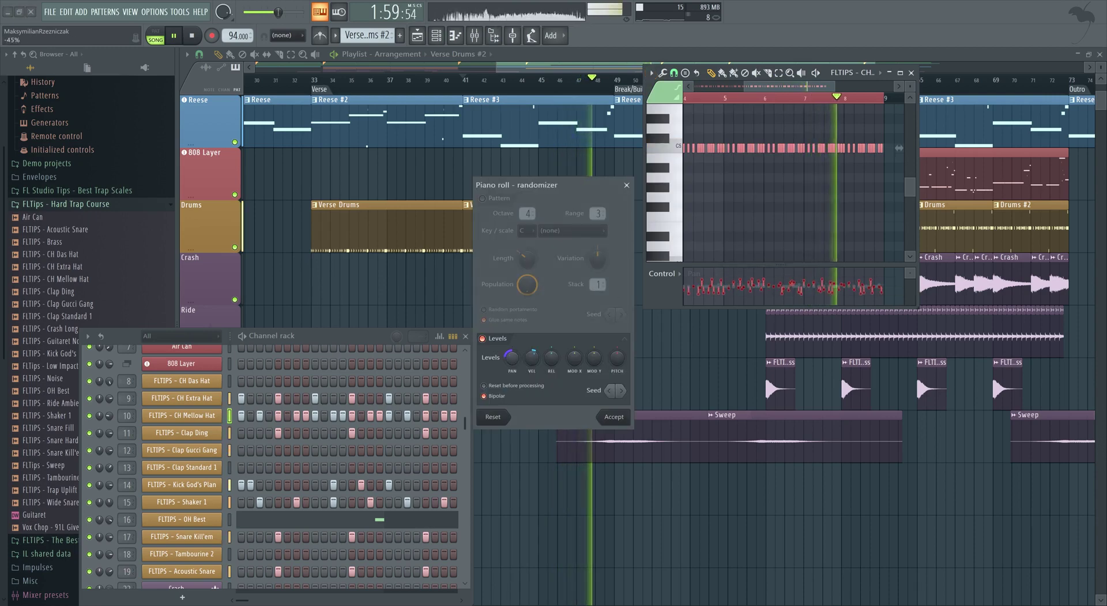
{"action": "left_click_drag", "start_coordinate": [512, 356], "coordinate": [534, 353]}
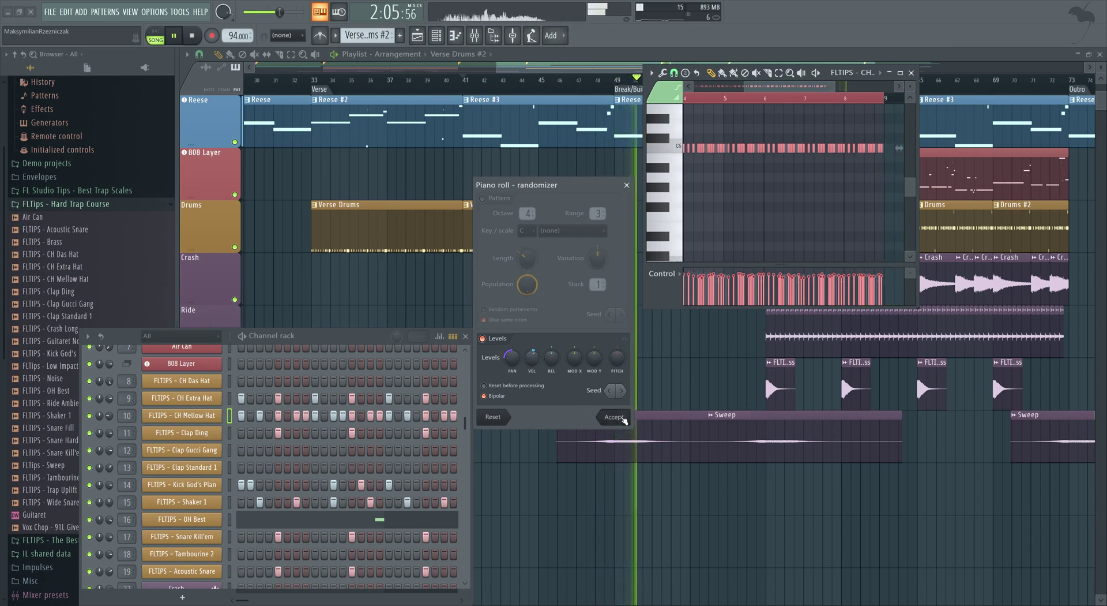
{"action": "left_click", "coordinate": [624, 419]}
Switch the piano roll's target control back to note pan and move the piano roll window above the channel rack
{"action": "left_click", "coordinate": [663, 273]}
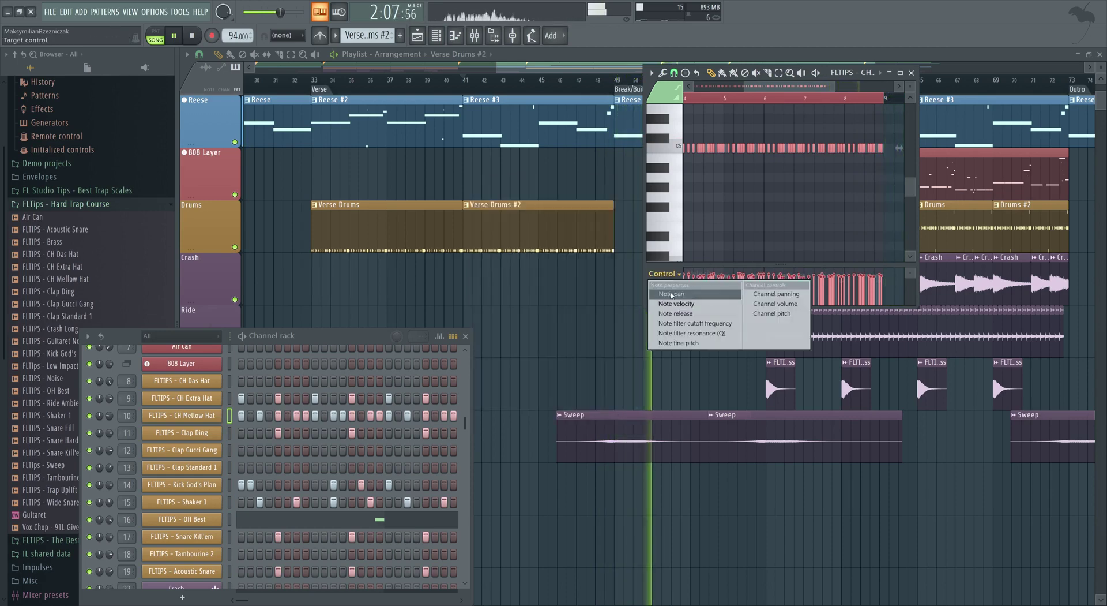
{"action": "left_click", "coordinate": [672, 293]}
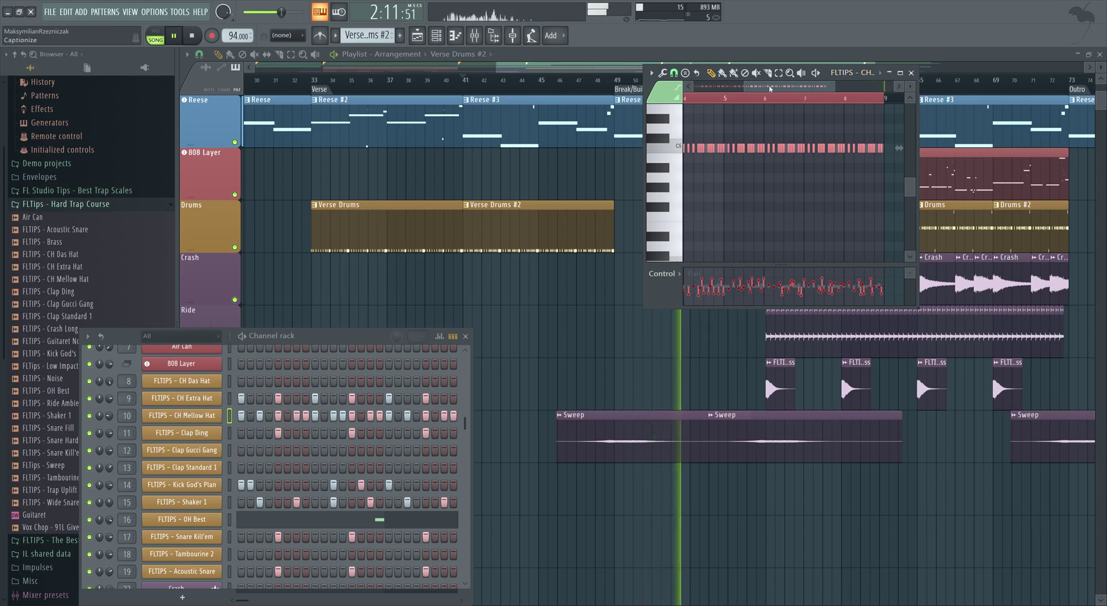
{"action": "left_click_drag", "start_coordinate": [649, 98], "coordinate": [254, 105]}
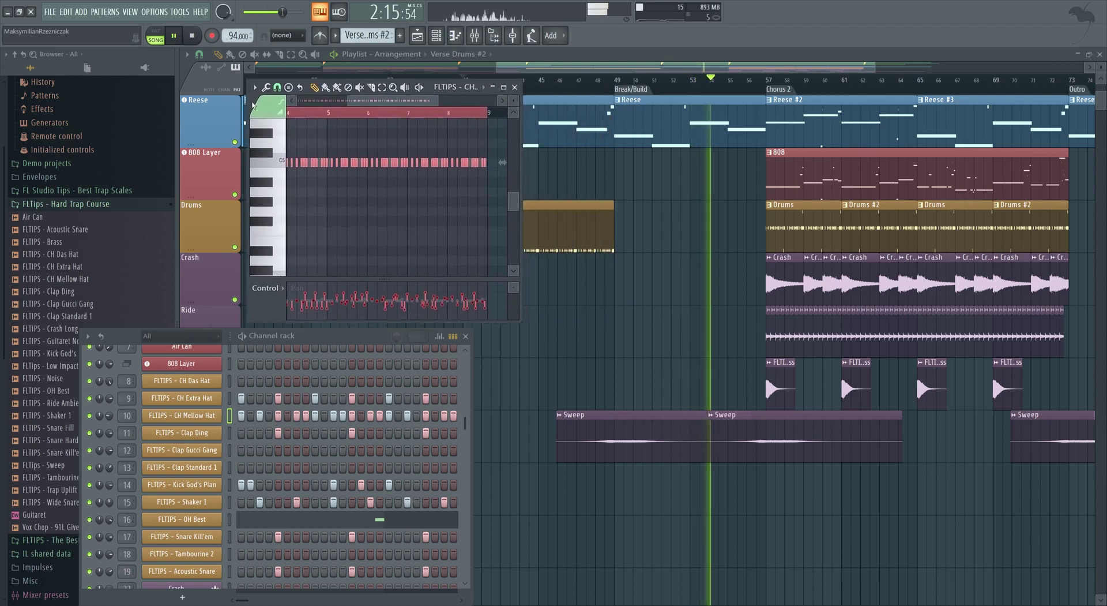